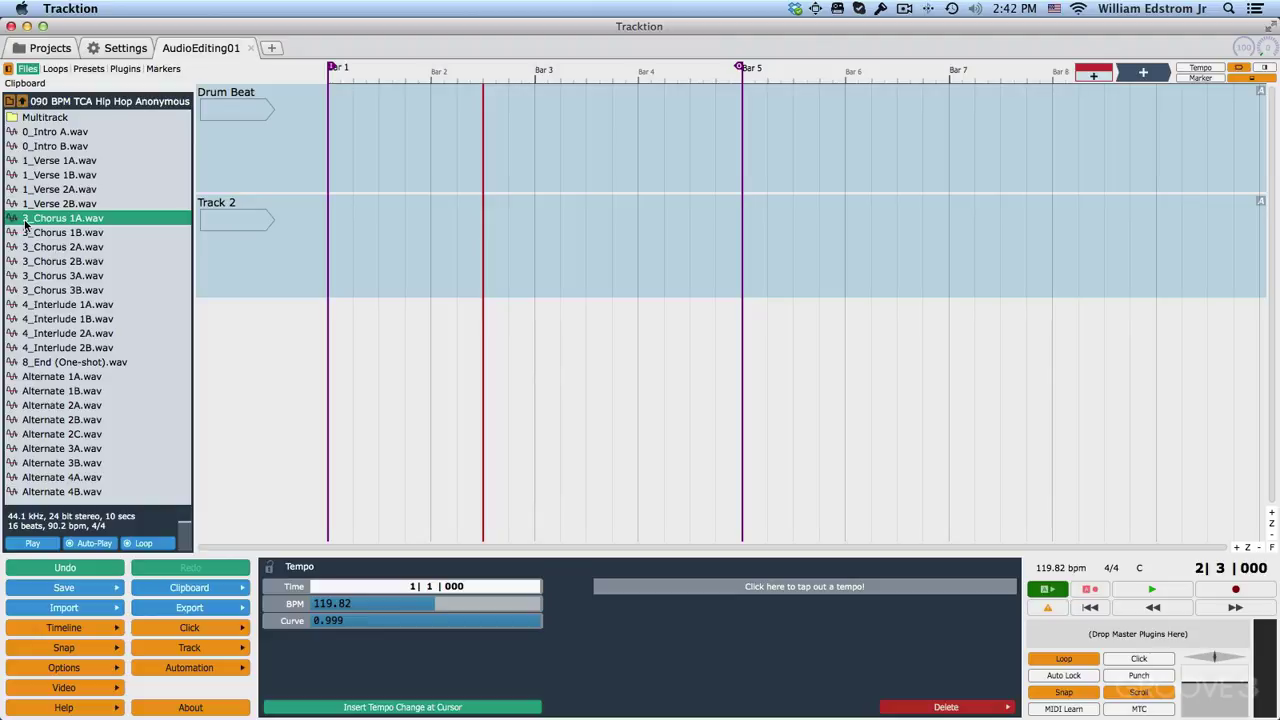
# Set the project tempo to 90 BPM to match the 3_Chorus 1A.wav drum loop.
pyautogui.moveTo(25, 224); pyautogui.dragTo(72, 221)
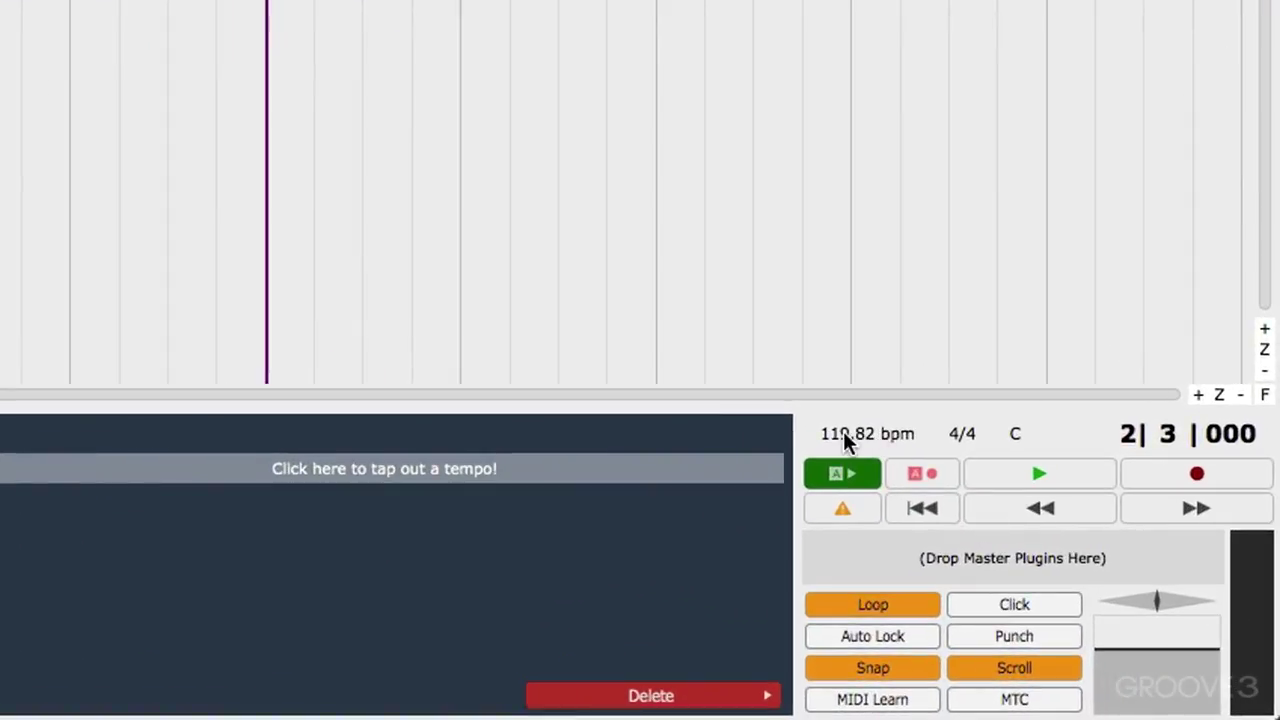
pyautogui.click(850, 442)
pyautogui.doubleClick(112, 577)
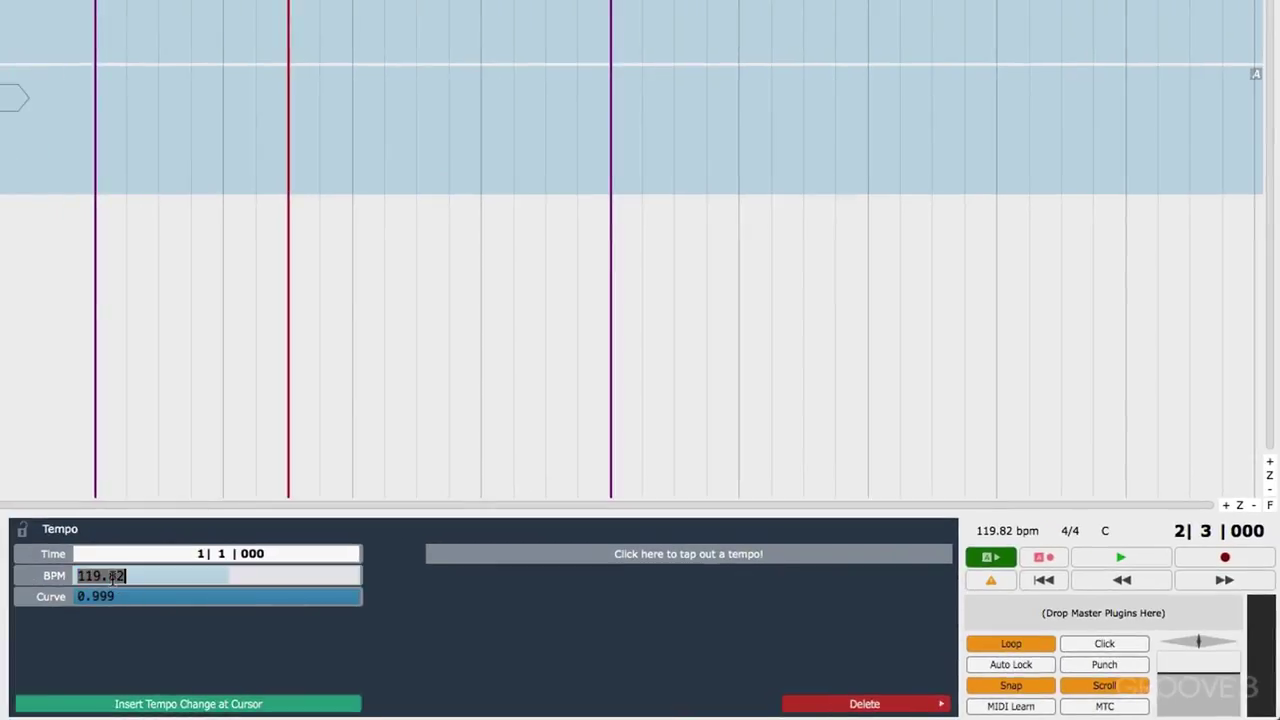
pyautogui.write('90')
pyautogui.press('Return')
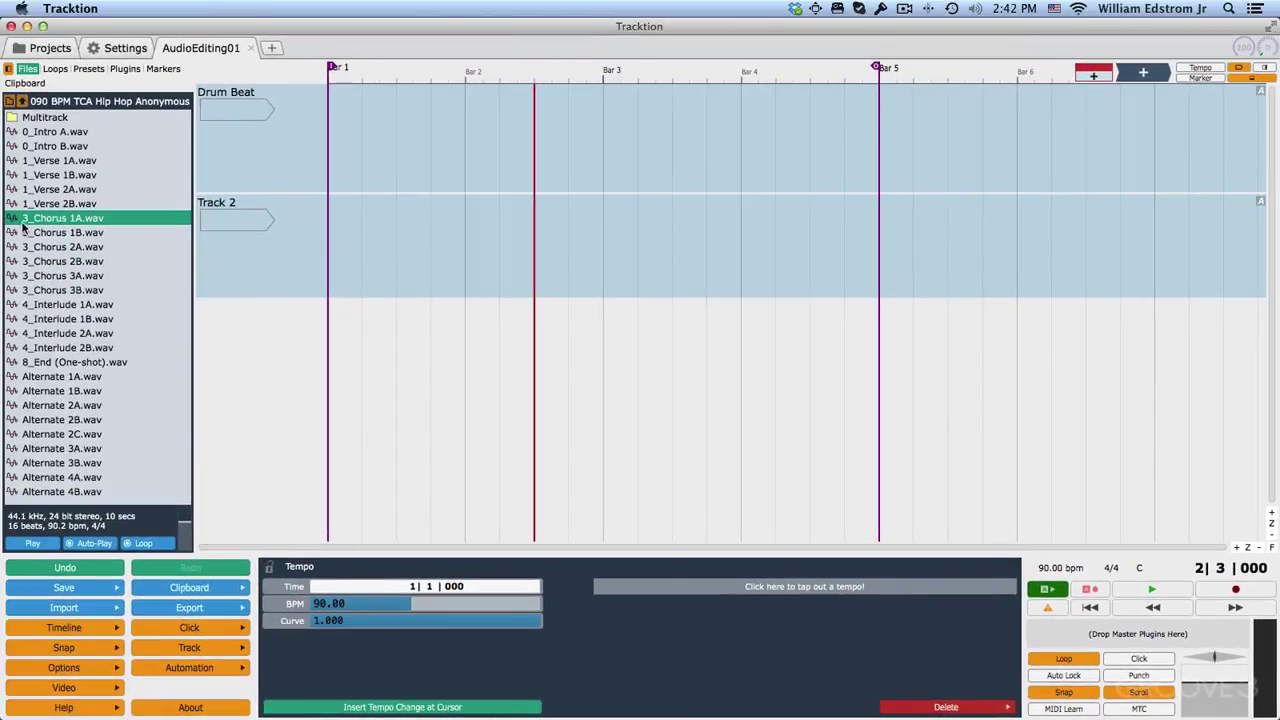
# Place 3_Chorus 1A.wav on the Drum Beat track at bar 1 and play it back.
pyautogui.moveTo(22, 228); pyautogui.dragTo(321, 165)
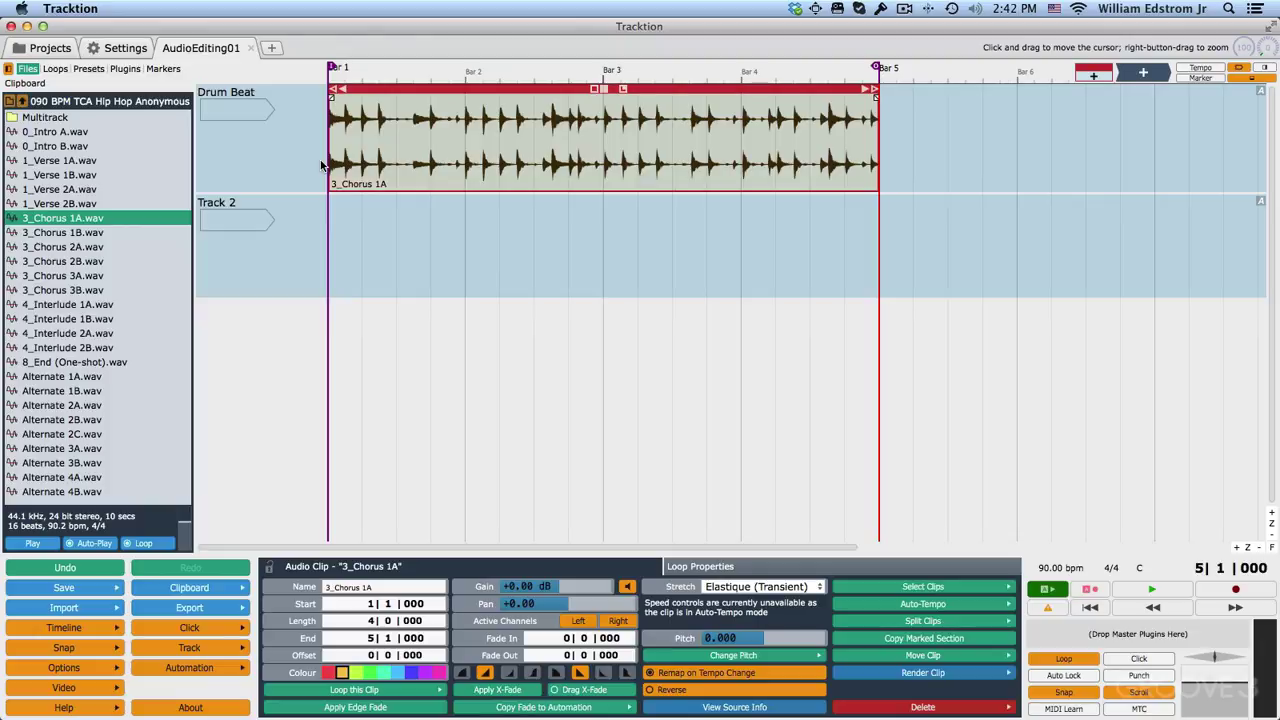
pyautogui.press('space')
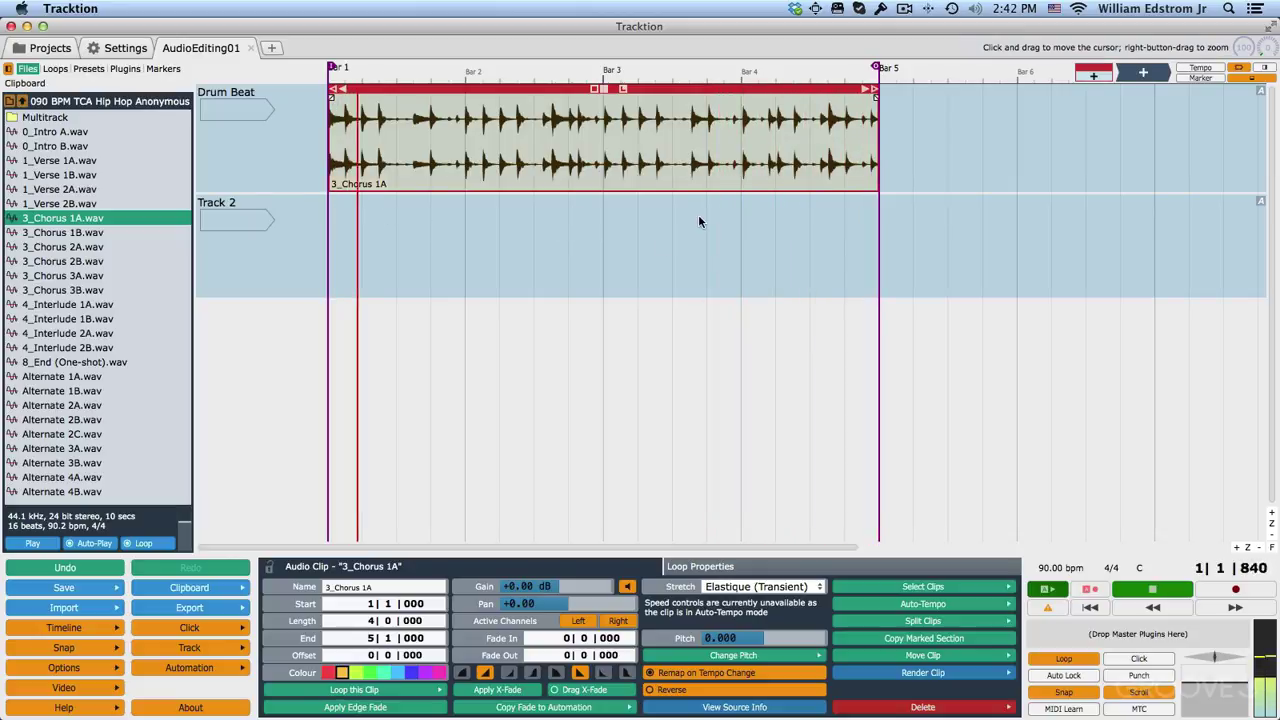
pyautogui.press('space')
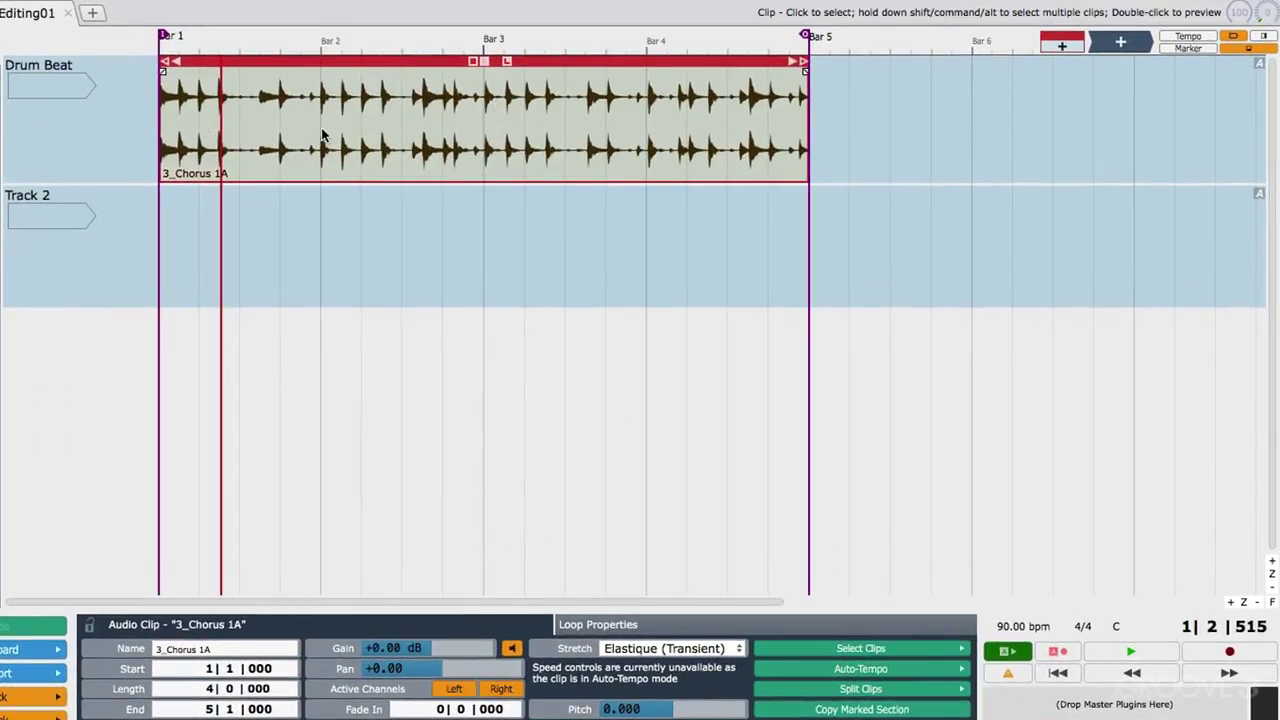
pyautogui.press('space')
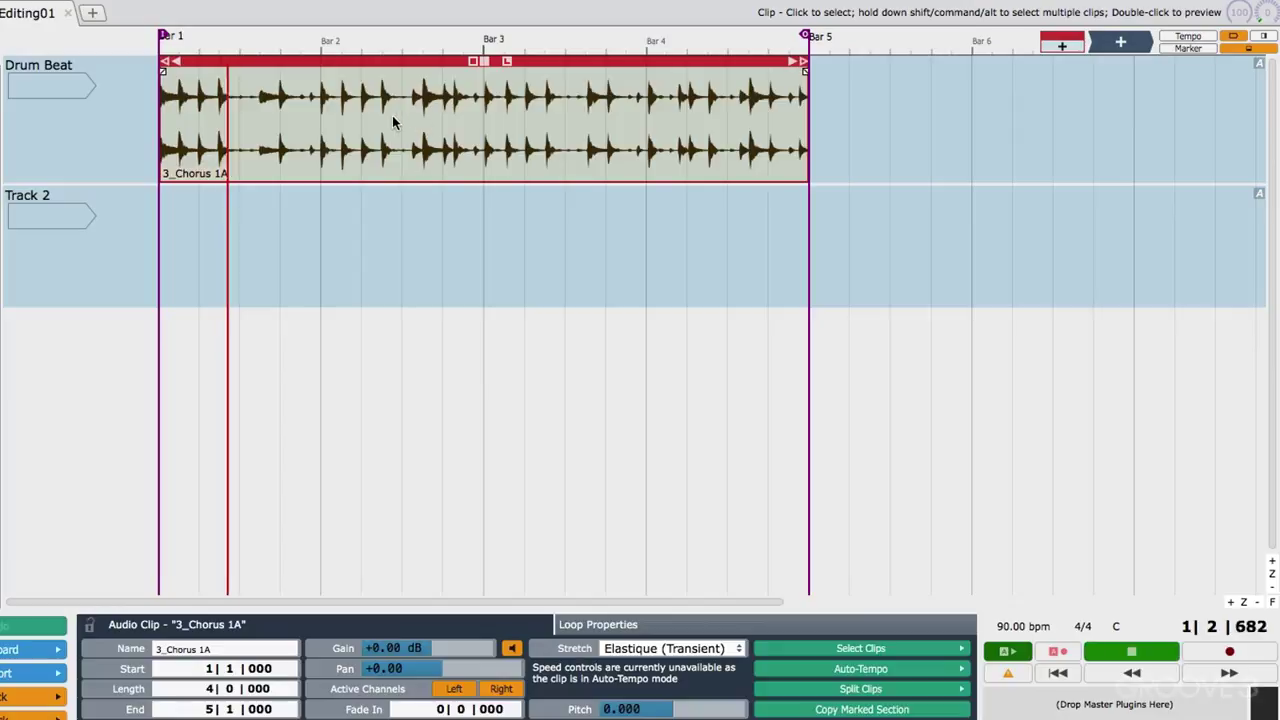
pyautogui.press('space')
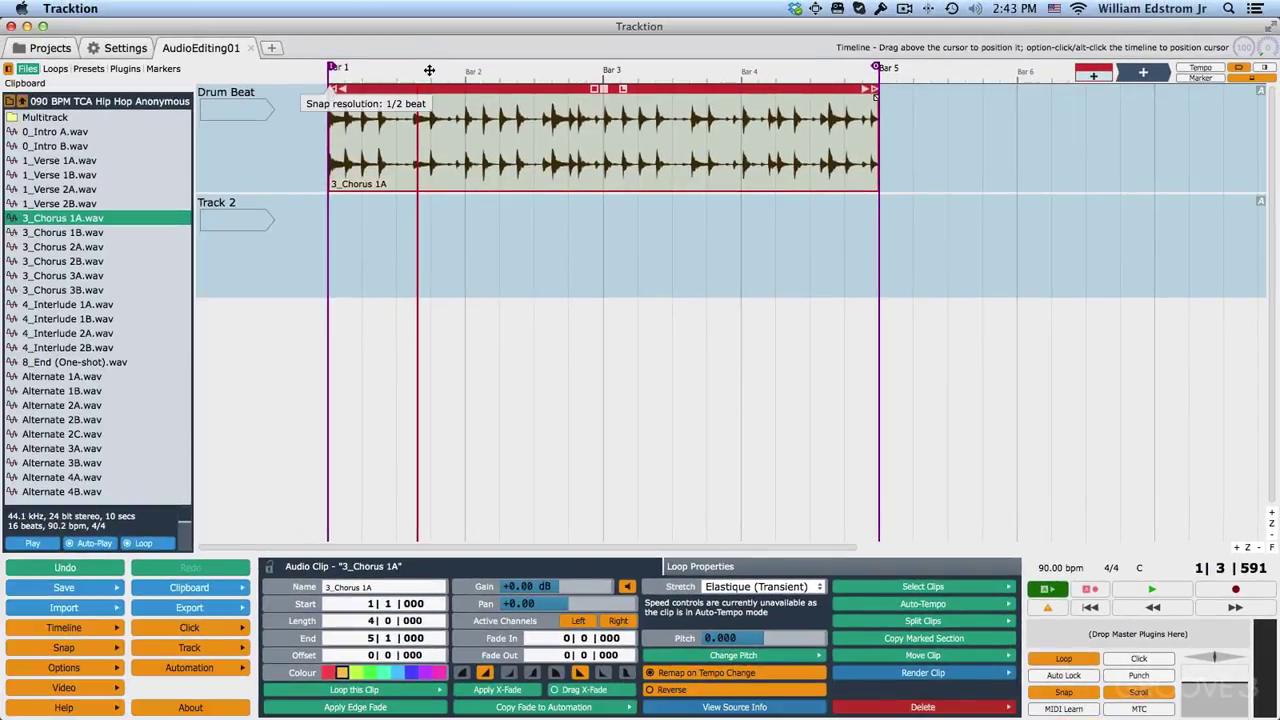
# Move the 3_Chorus 1A clip to bar 2, try moving it to Track 2 with snapping off, and undo that track move.
pyautogui.moveTo(435, 91); pyautogui.dragTo(582, 106)
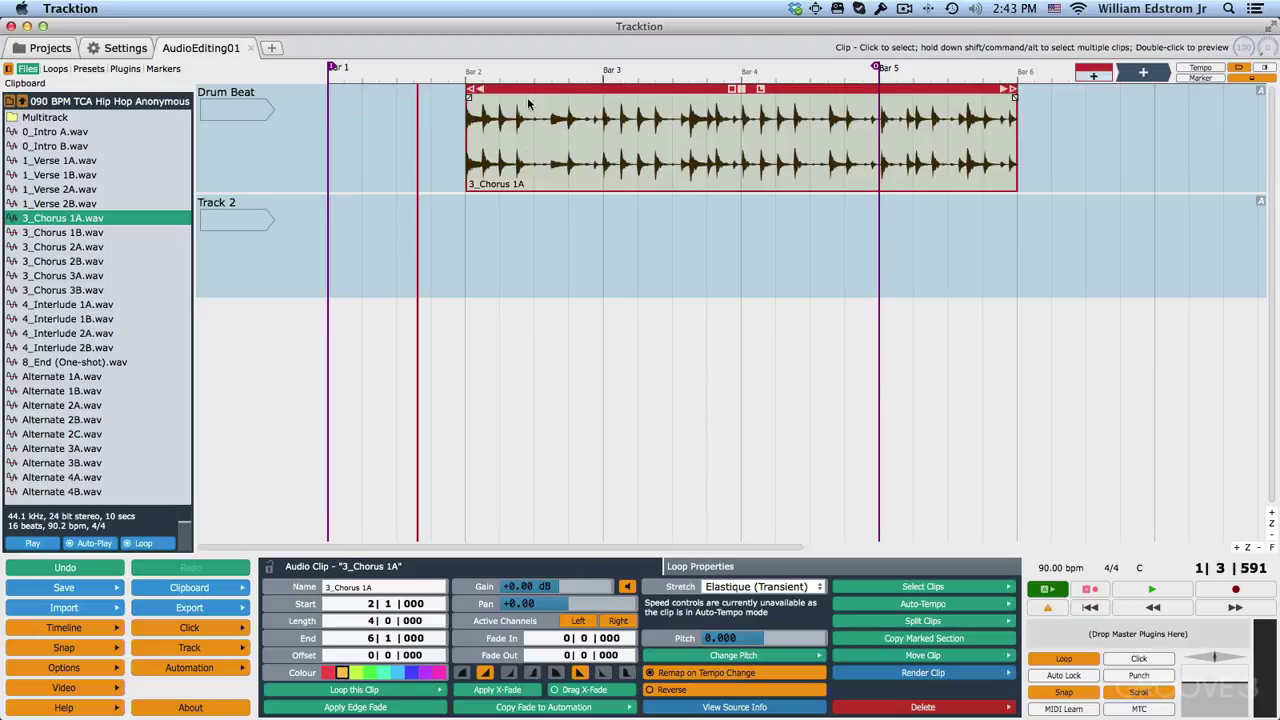
pyautogui.moveTo(527, 91); pyautogui.dragTo(525, 185)
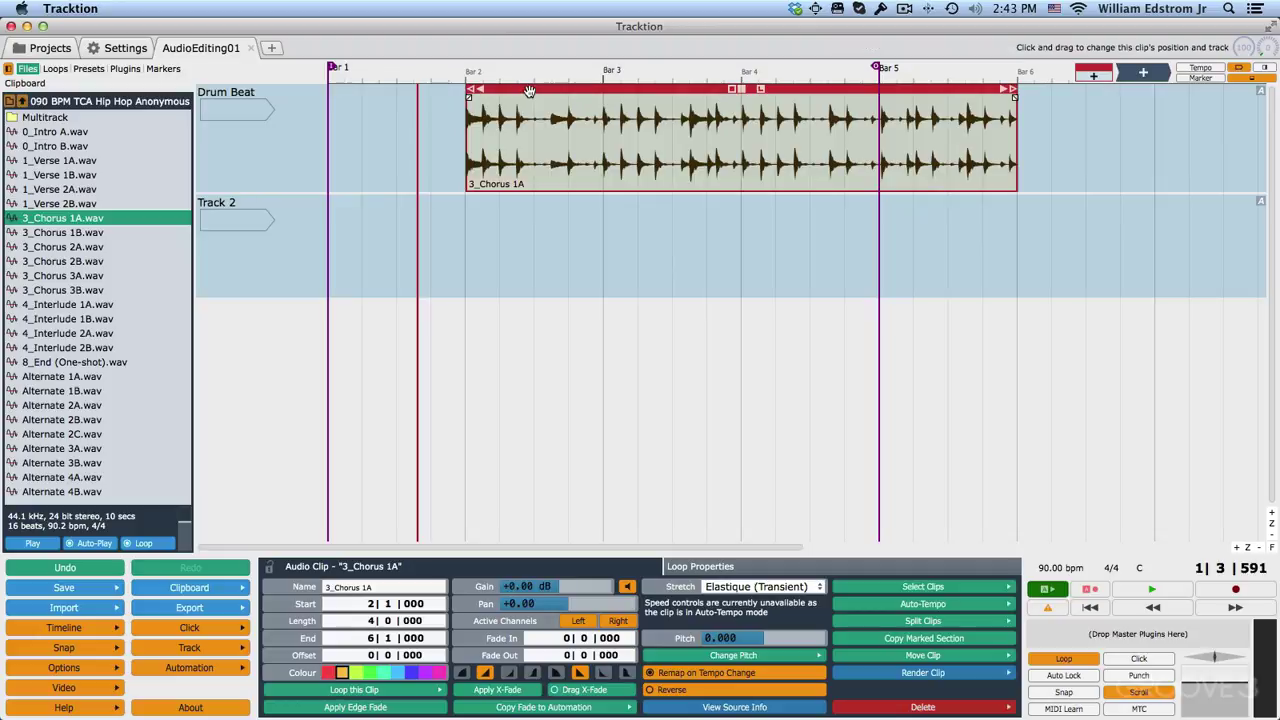
pyautogui.moveTo(528, 108); pyautogui.dragTo(520, 222)
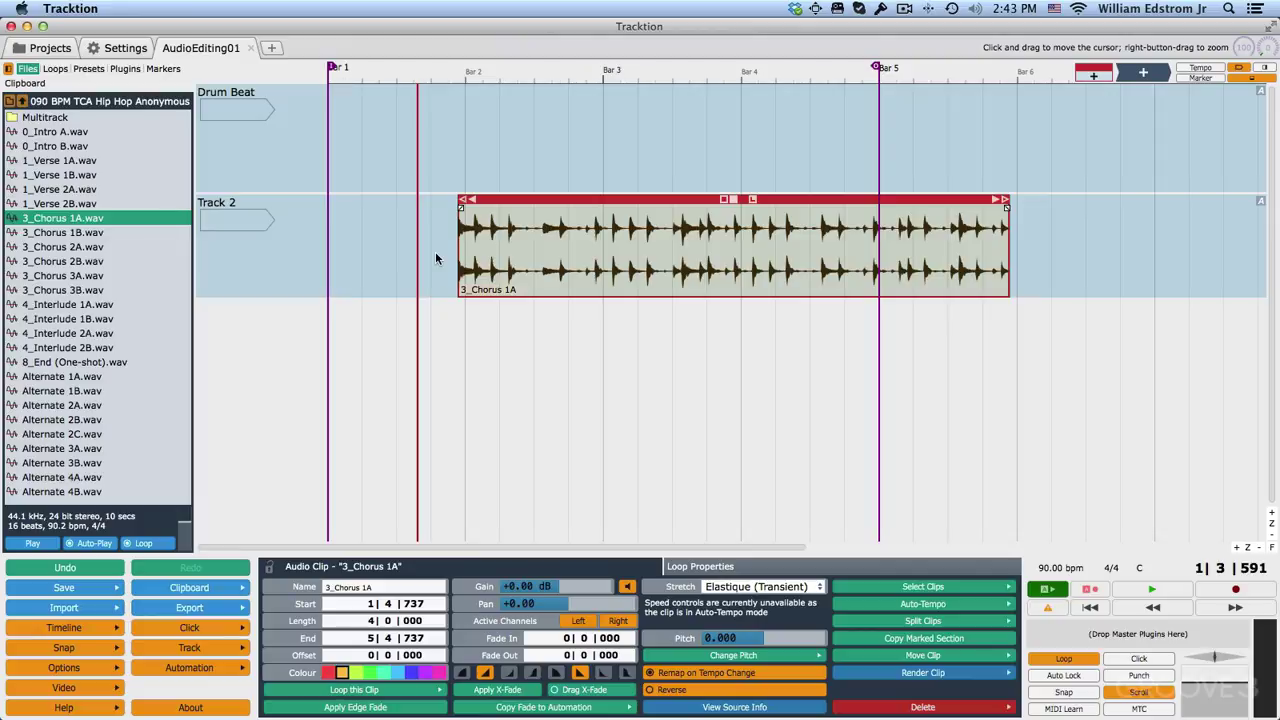
pyautogui.press('super+z')
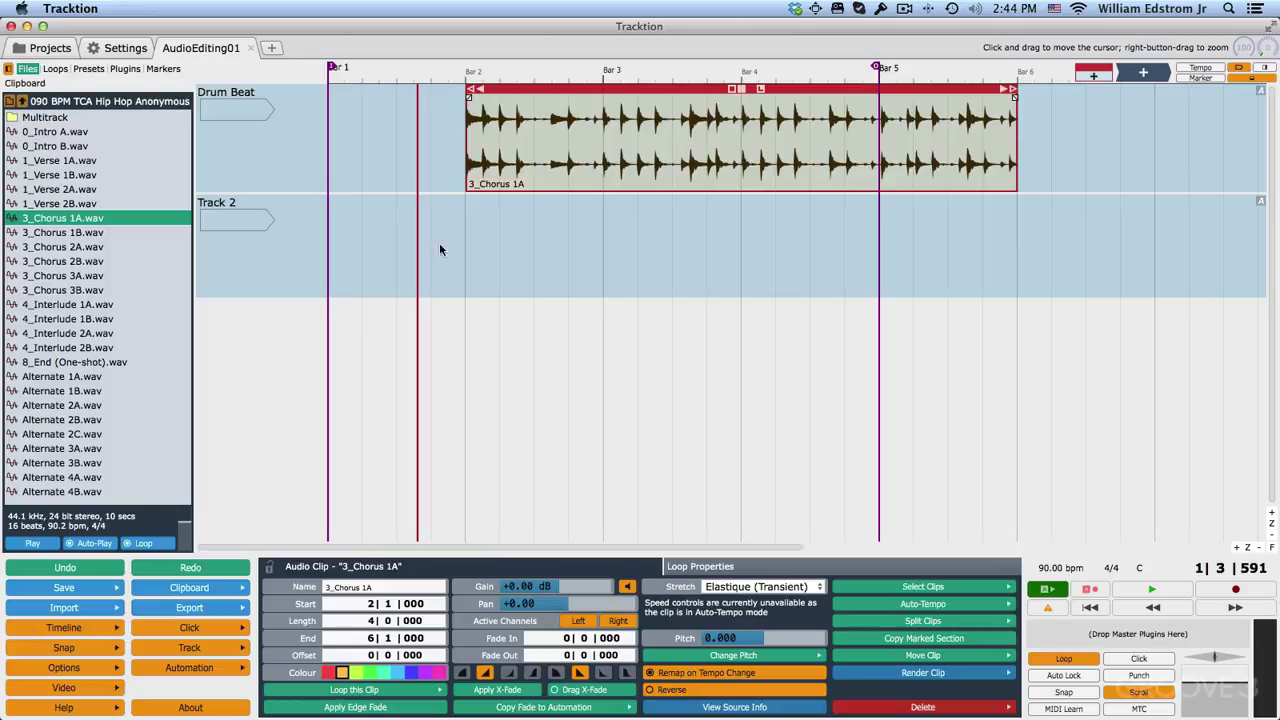
# Try moving the clip to Track 2 at the same time position, undo it, and return the clip to bar 1.
pyautogui.moveTo(537, 93); pyautogui.dragTo(527, 268)
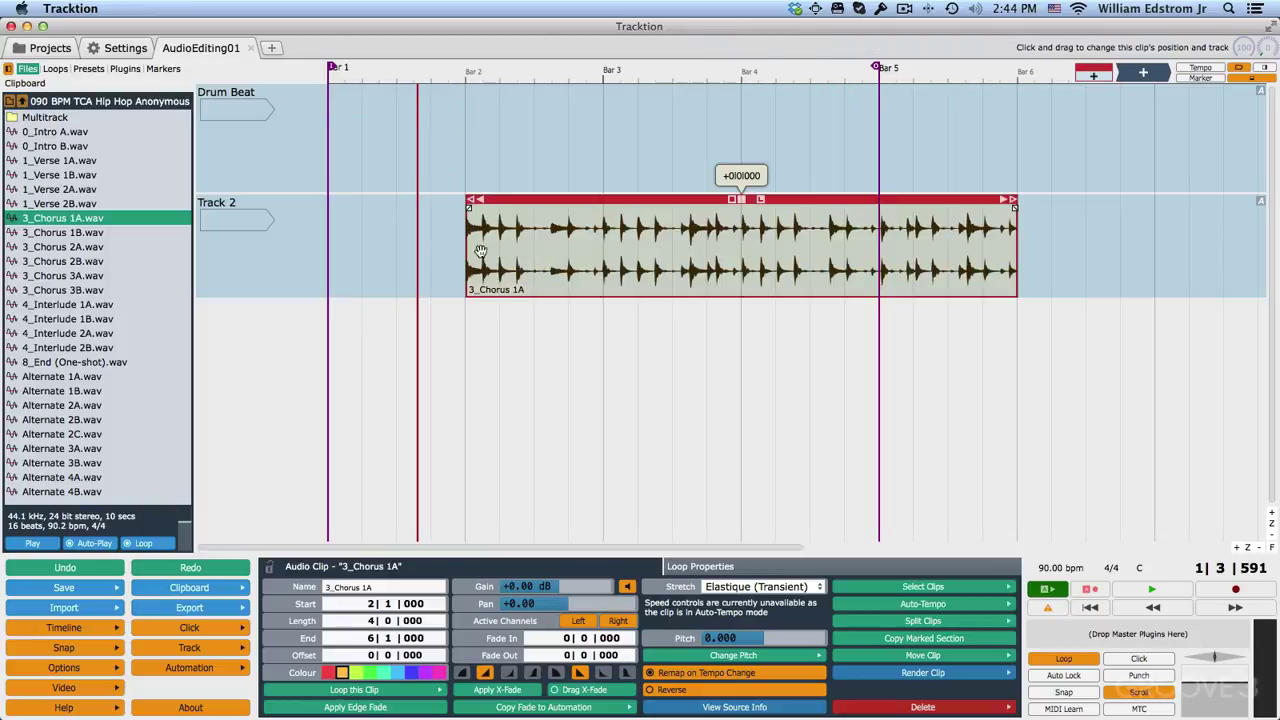
pyautogui.moveTo(534, 251)
pyautogui.mouseDown()
pyautogui.moveTo(548, 249)
pyautogui.moveTo(530, 270)
pyautogui.mouseUp()
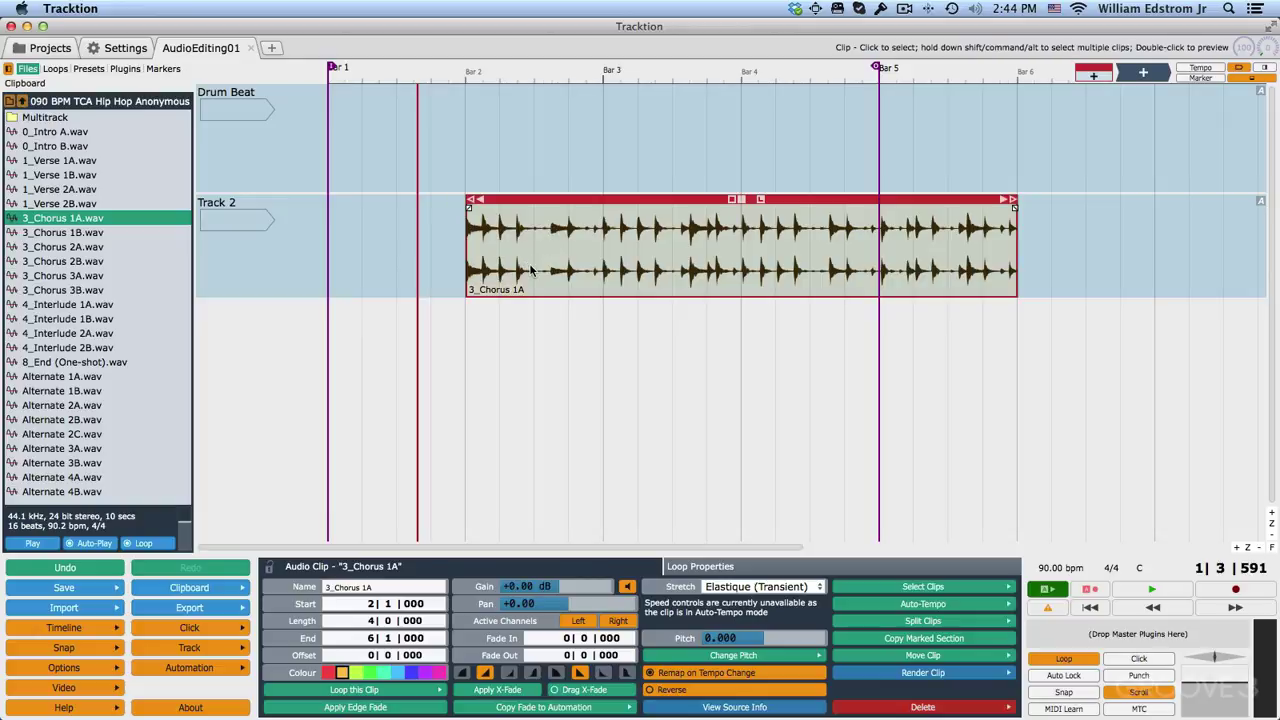
pyautogui.press('super+z')
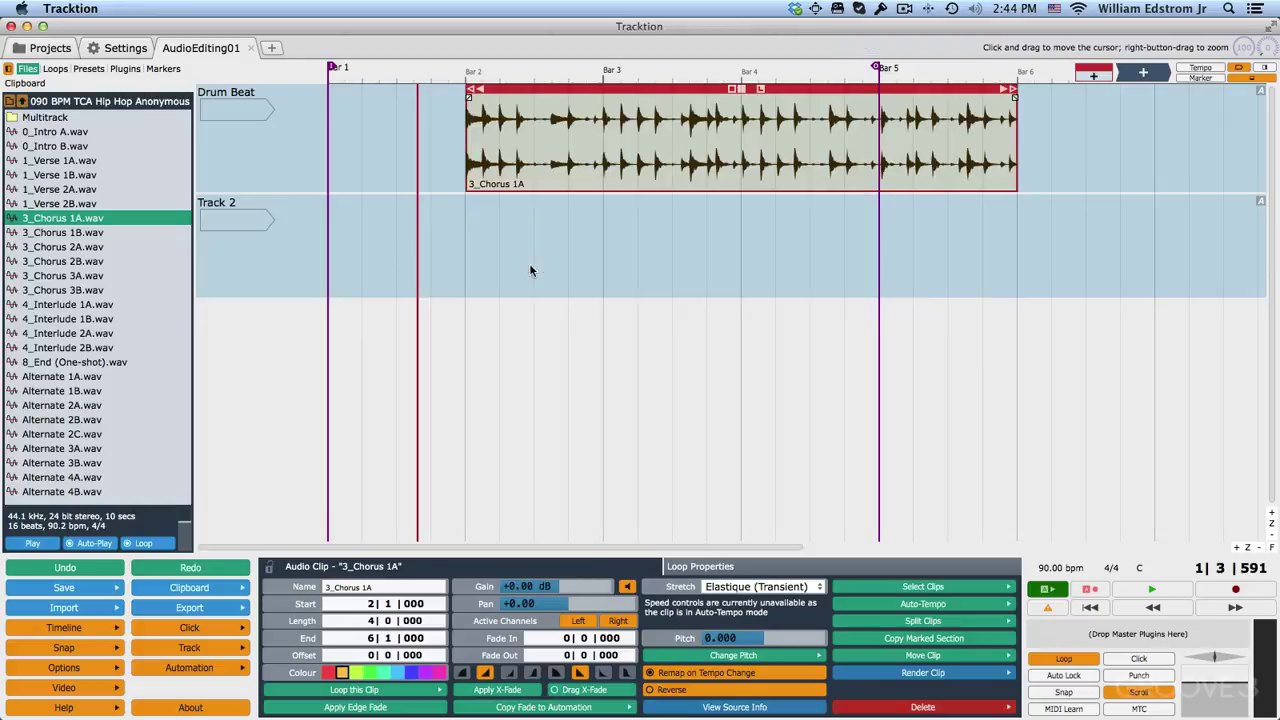
pyautogui.moveTo(741, 140); pyautogui.dragTo(604, 140)
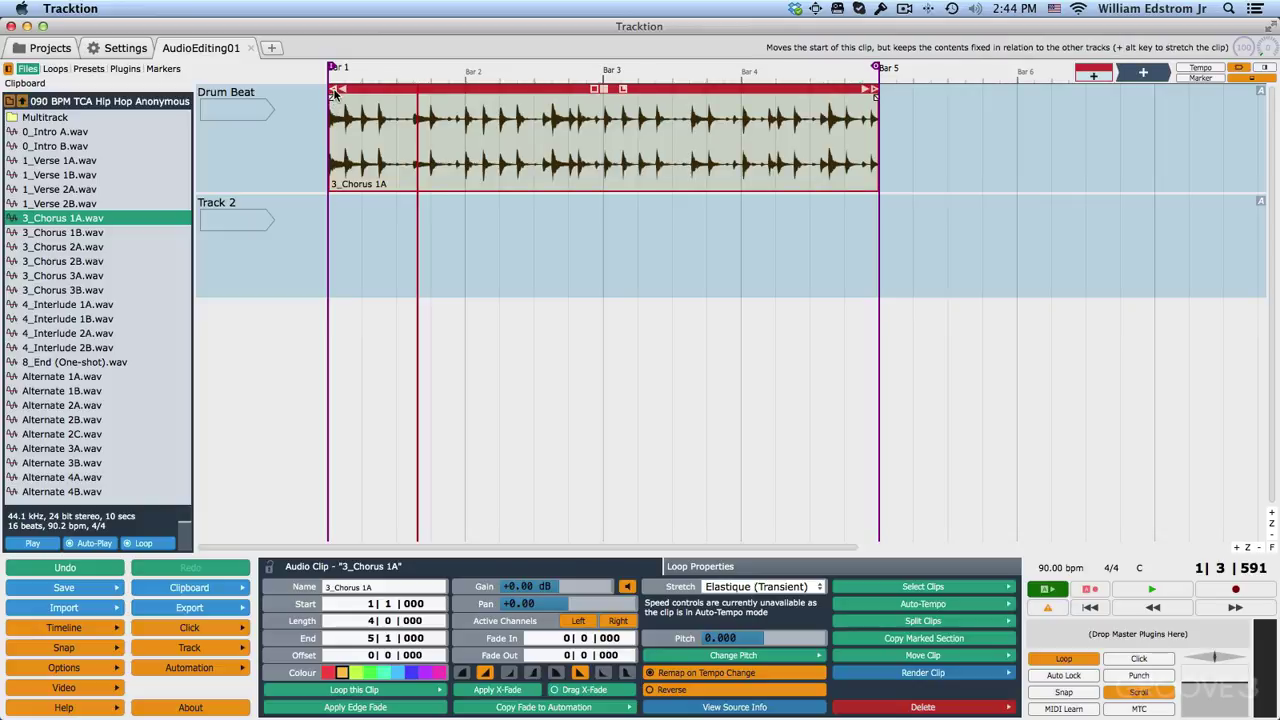
# Trim the Drum Beat clip to run only from bar 3 to bar 4 and audition the remaining bar.
pyautogui.moveTo(336, 93)
pyautogui.mouseDown()
pyautogui.moveTo(512, 110)
pyautogui.moveTo(338, 110)
pyautogui.moveTo(519, 113)
pyautogui.moveTo(343, 110)
pyautogui.mouseUp()
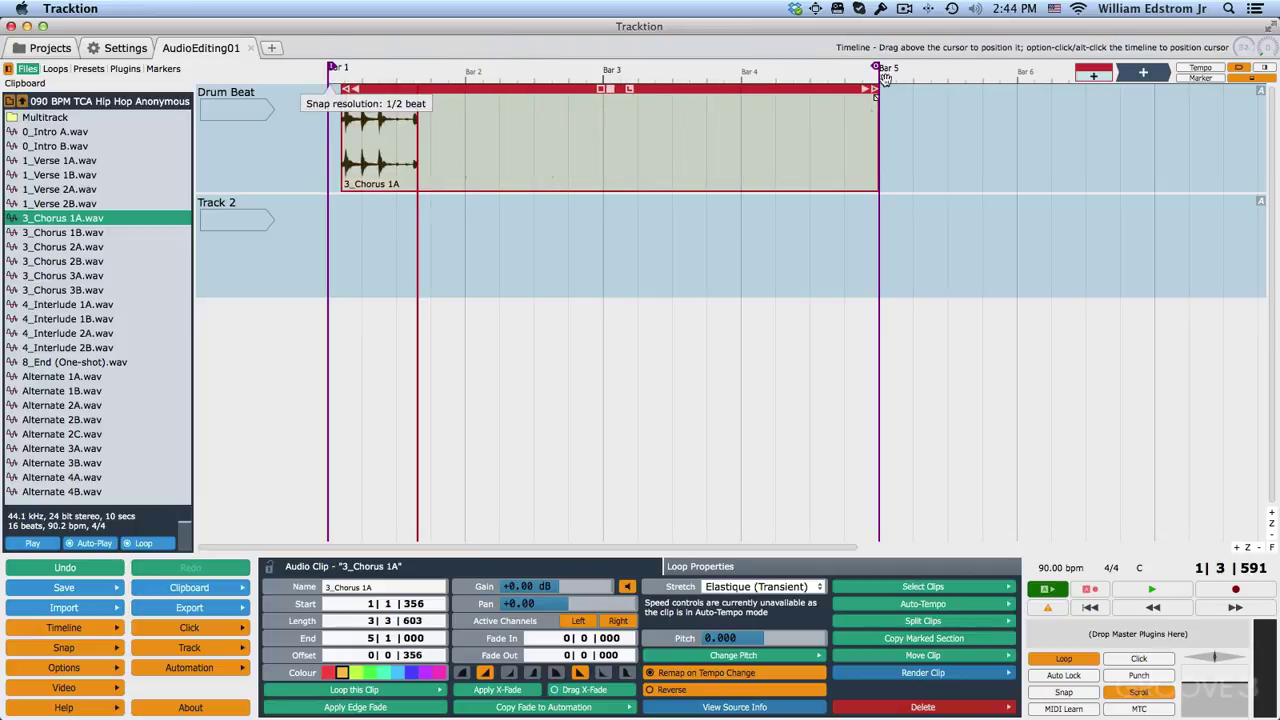
pyautogui.moveTo(872, 92); pyautogui.dragTo(930, 100)
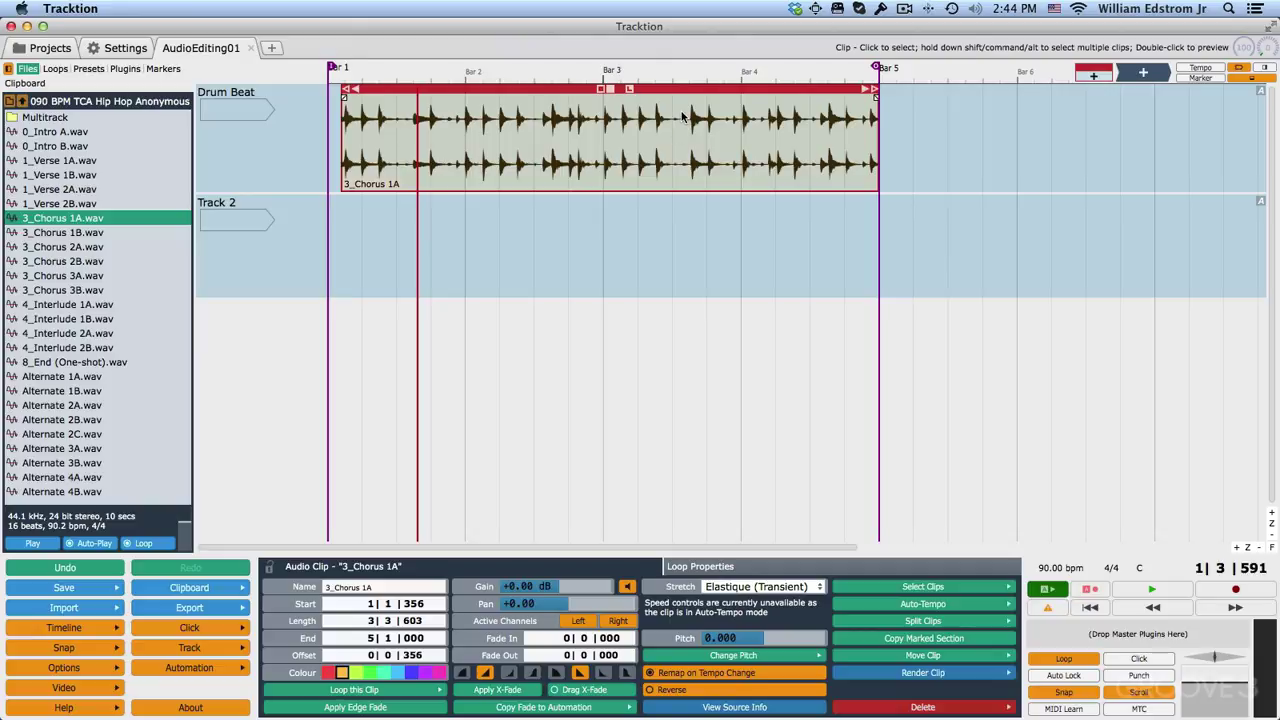
pyautogui.moveTo(347, 91); pyautogui.dragTo(608, 111)
pyautogui.moveTo(875, 91); pyautogui.dragTo(741, 94)
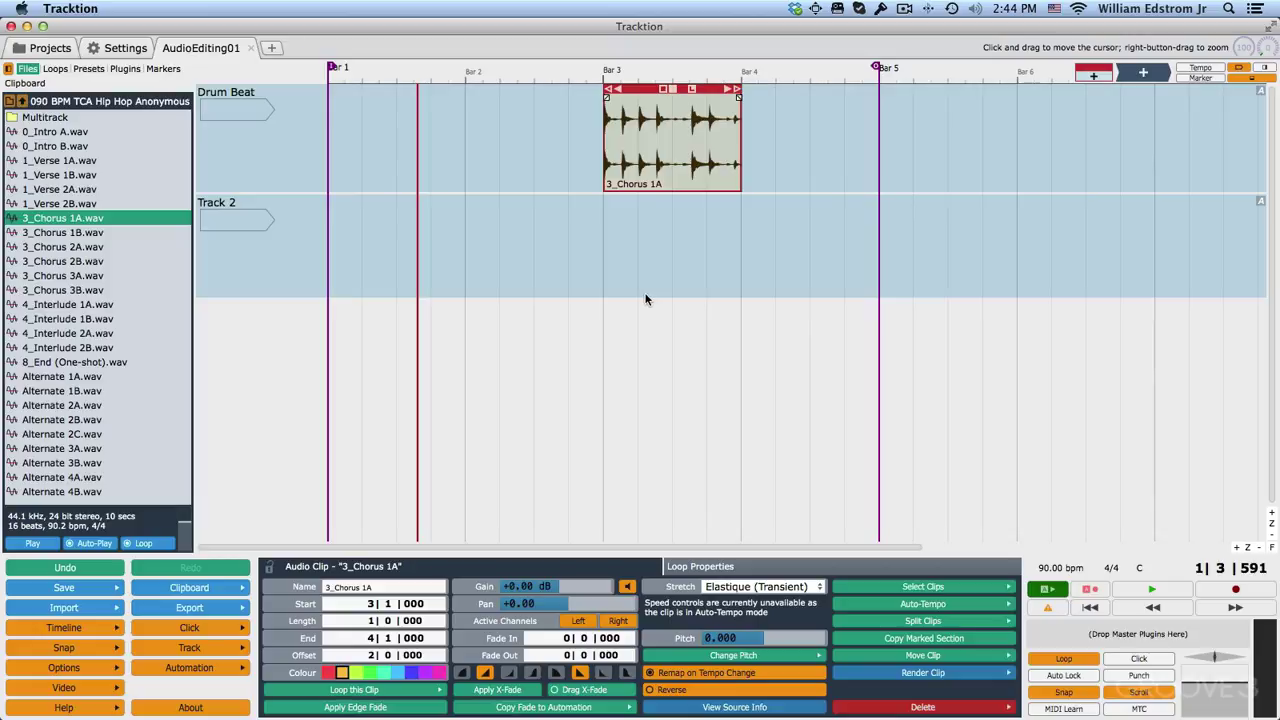
pyautogui.click(569, 142)
pyautogui.press('space')
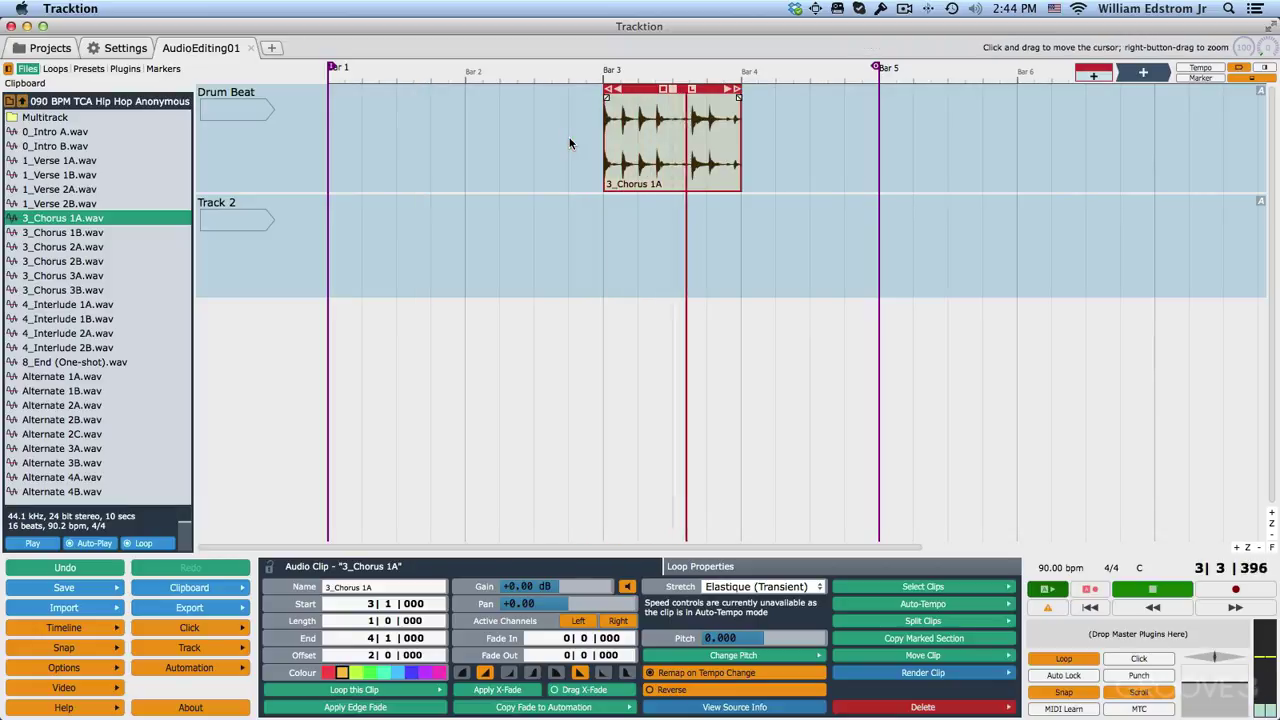
pyautogui.press('space')
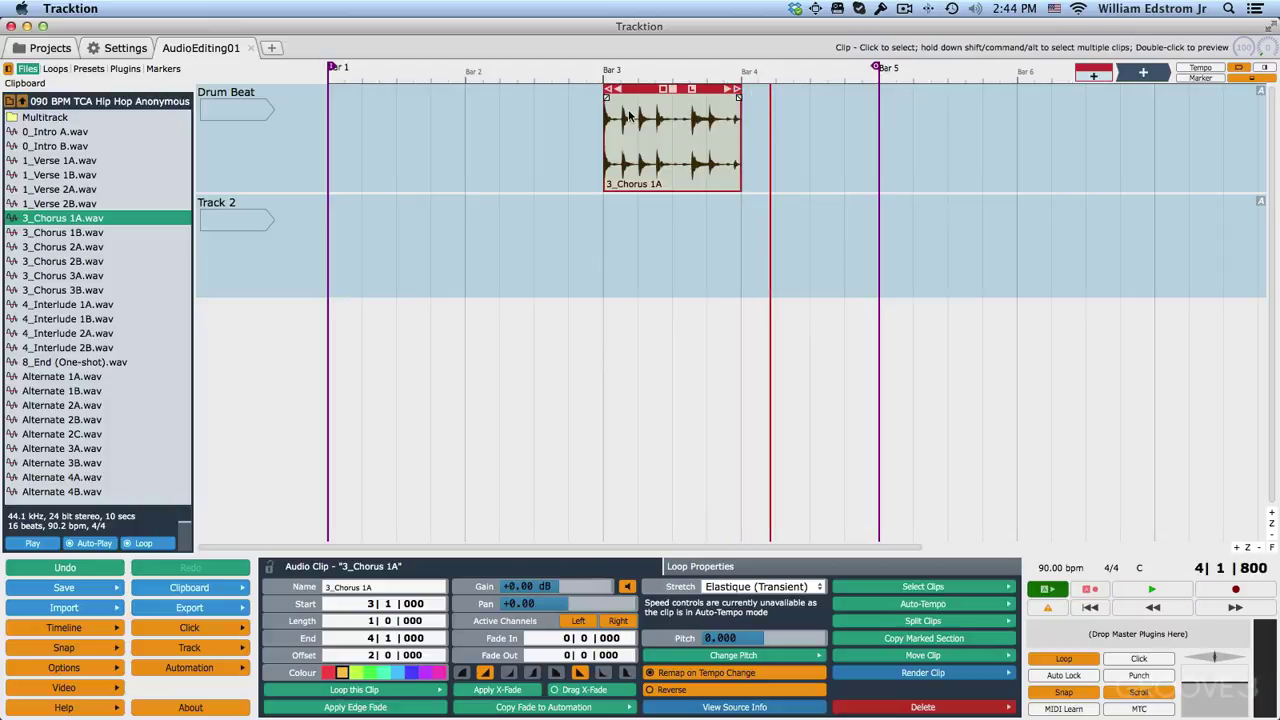
# Move the one-bar clip to bar 1 and end the loop range at bar 2, auditioning the loop.
pyautogui.moveTo(616, 91); pyautogui.dragTo(345, 93)
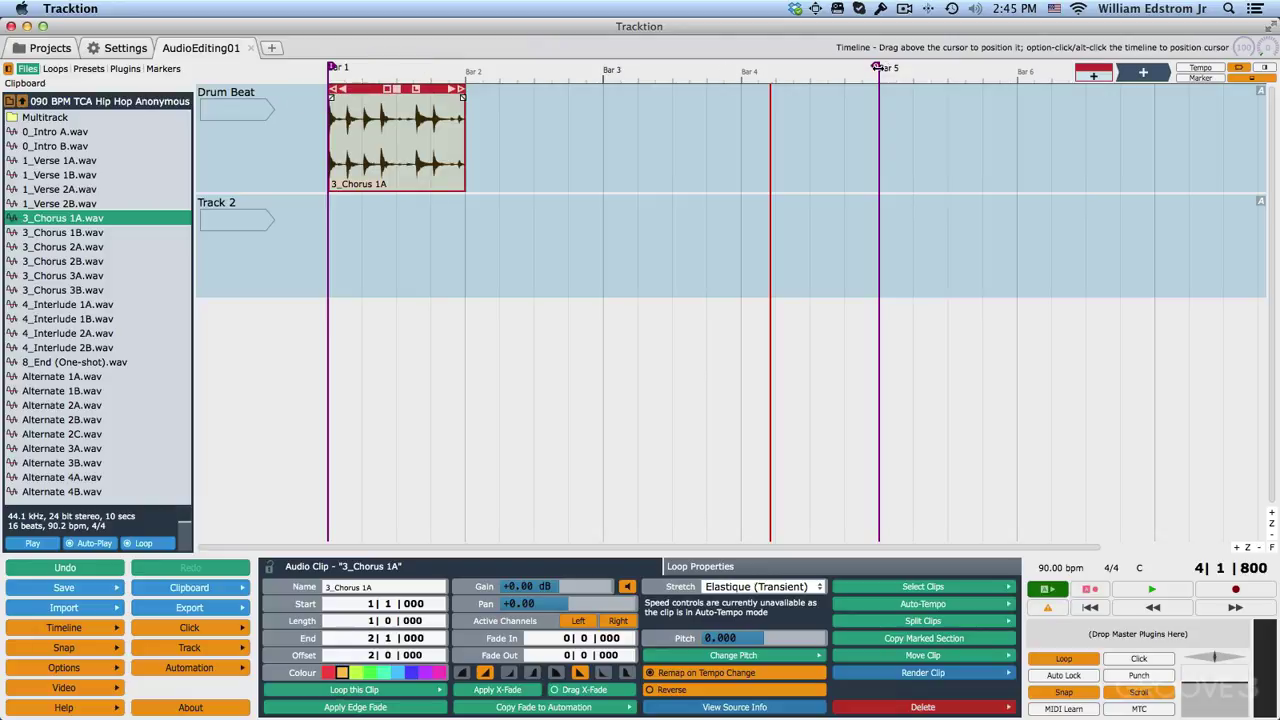
pyautogui.moveTo(878, 67); pyautogui.dragTo(464, 68)
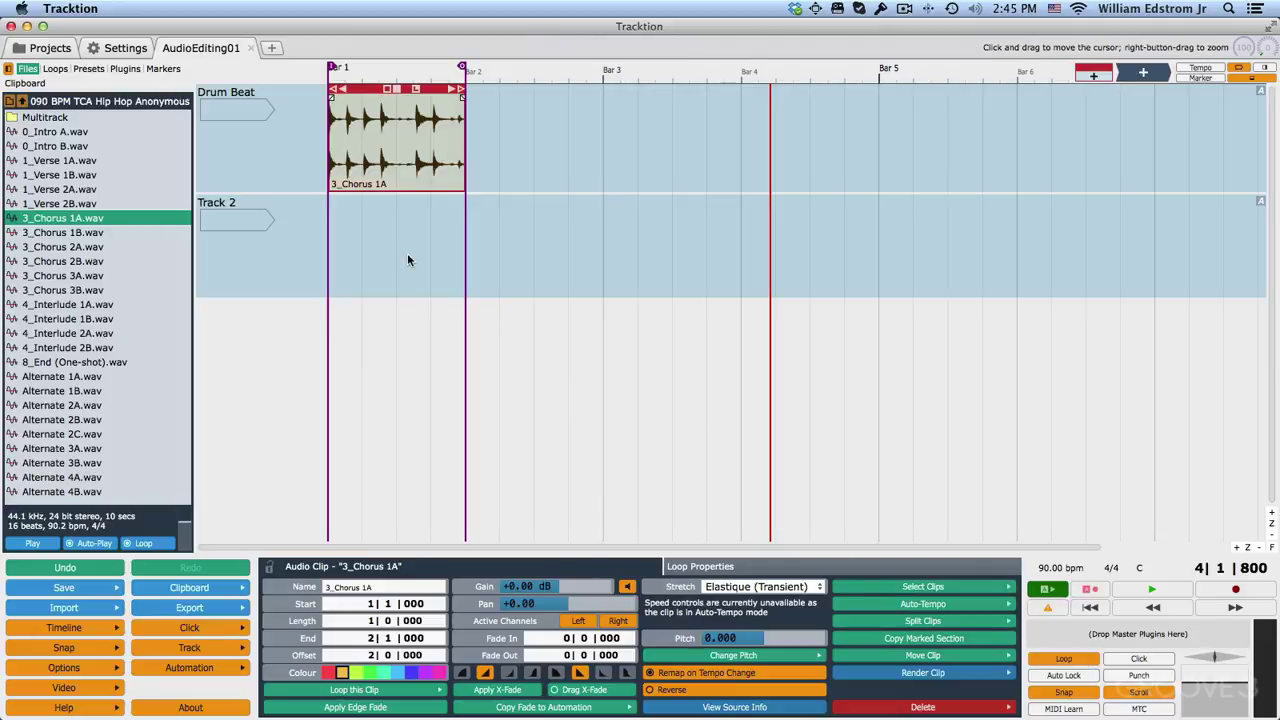
pyautogui.press('space')
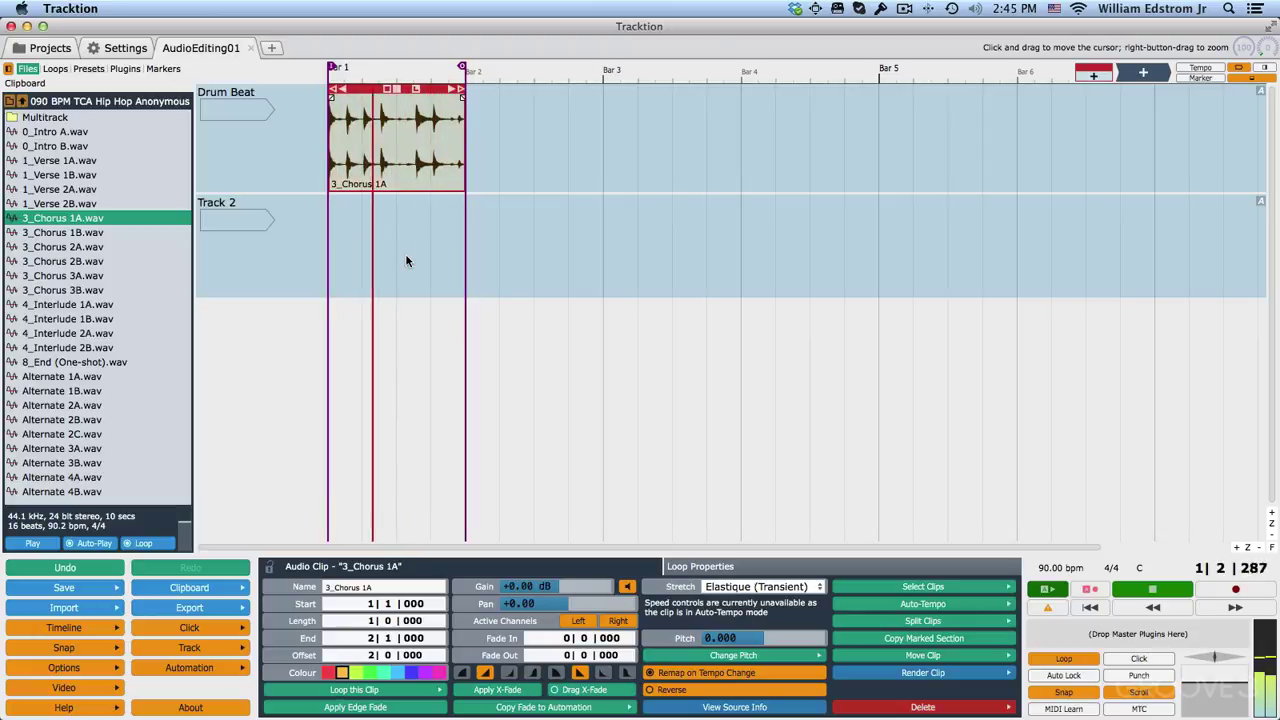
pyautogui.press('space')
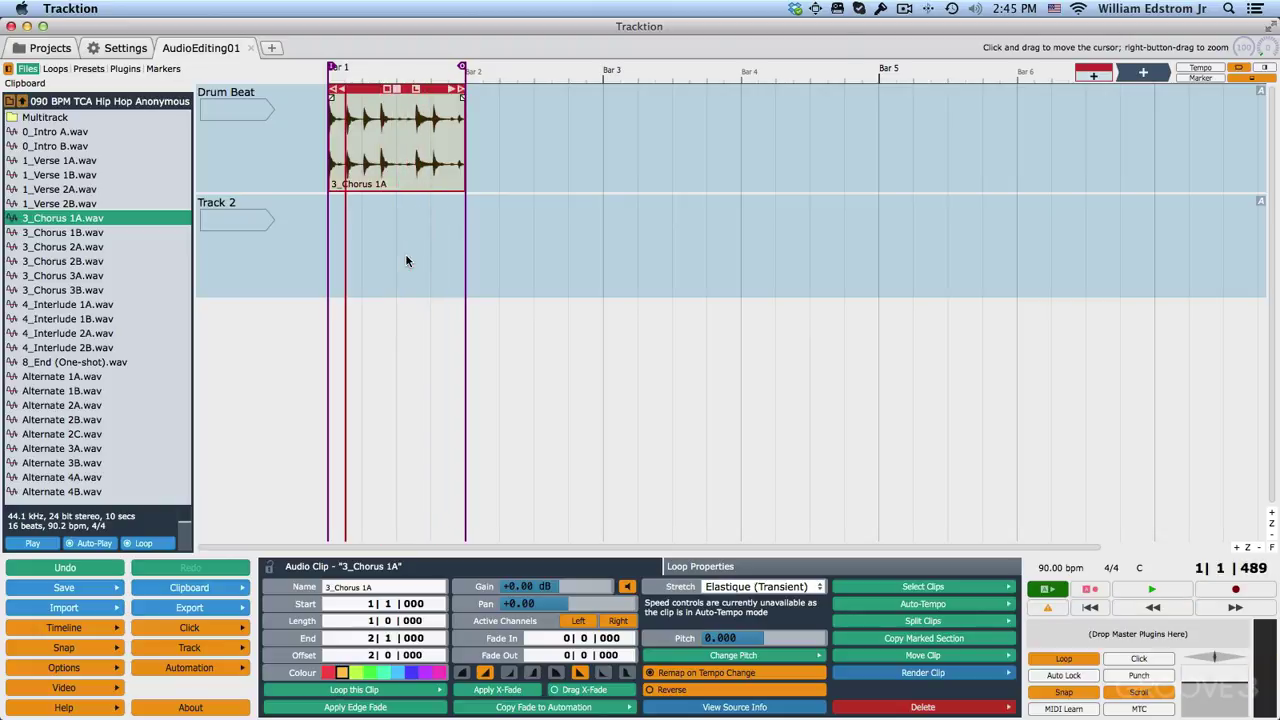
# Split the looped drum clip at beat position 1|4|000.
pyautogui.scroll(3, 338, 185)
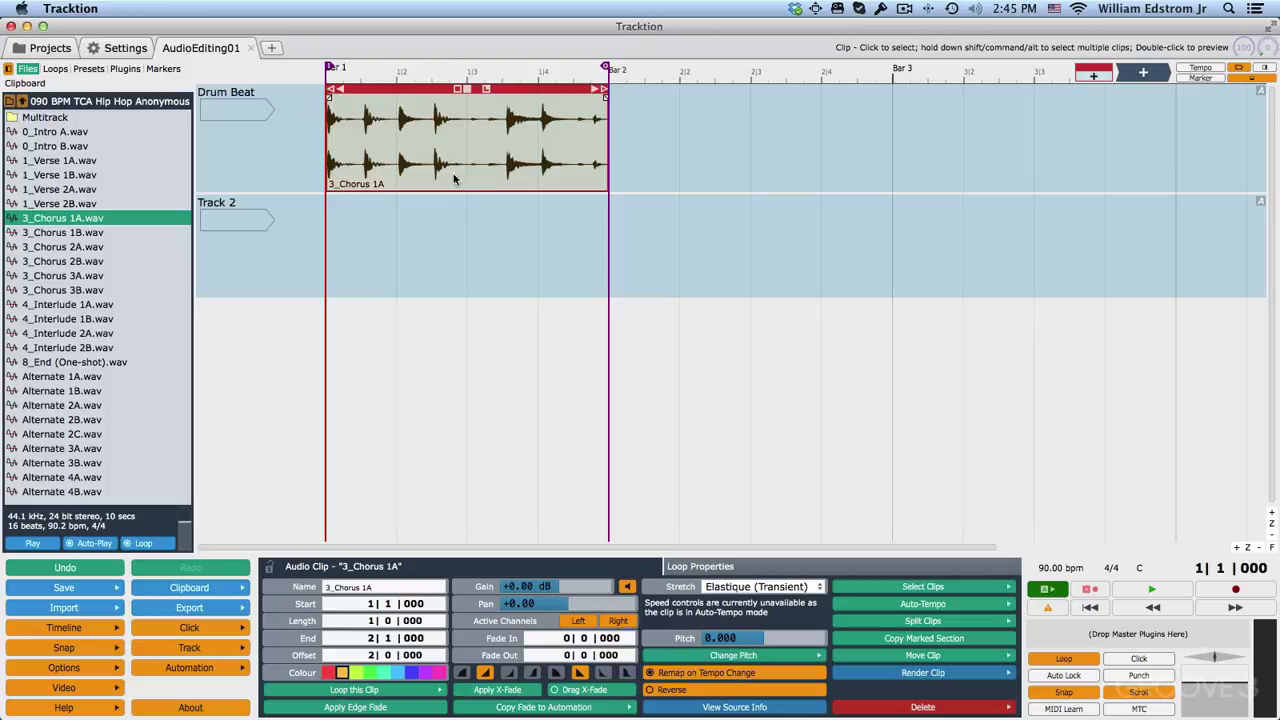
pyautogui.press('space')
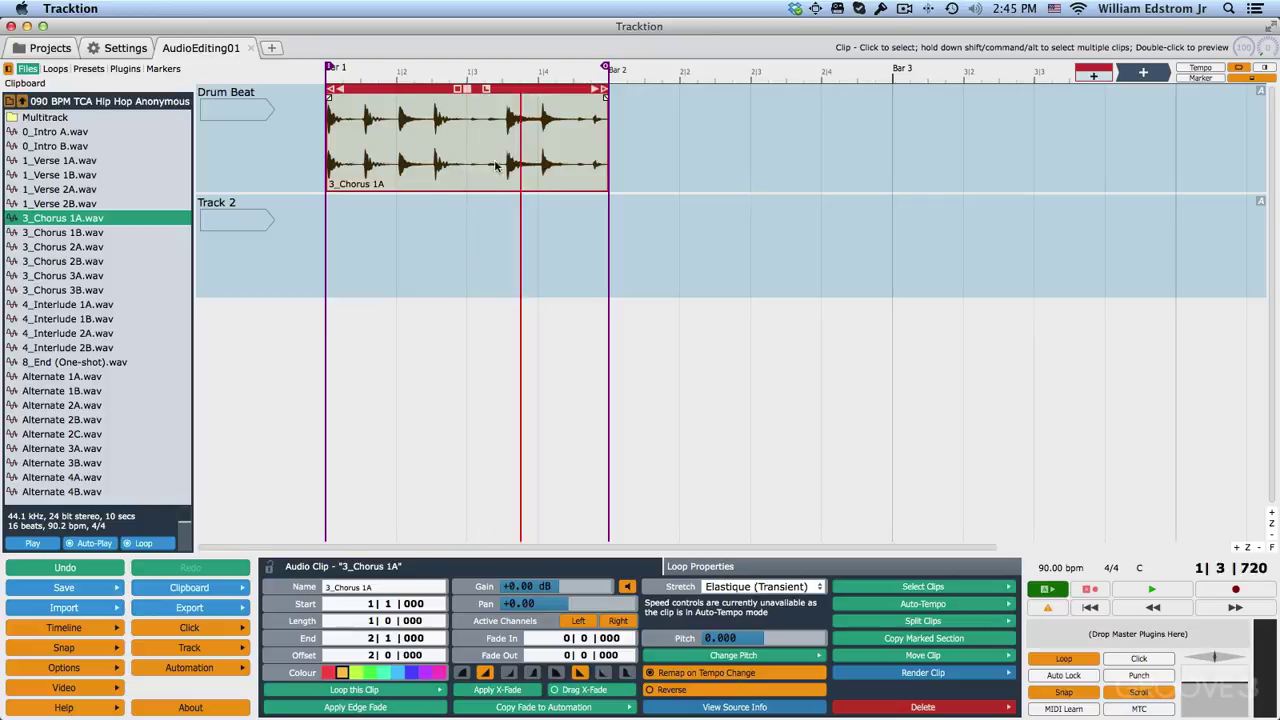
pyautogui.click(536, 183)
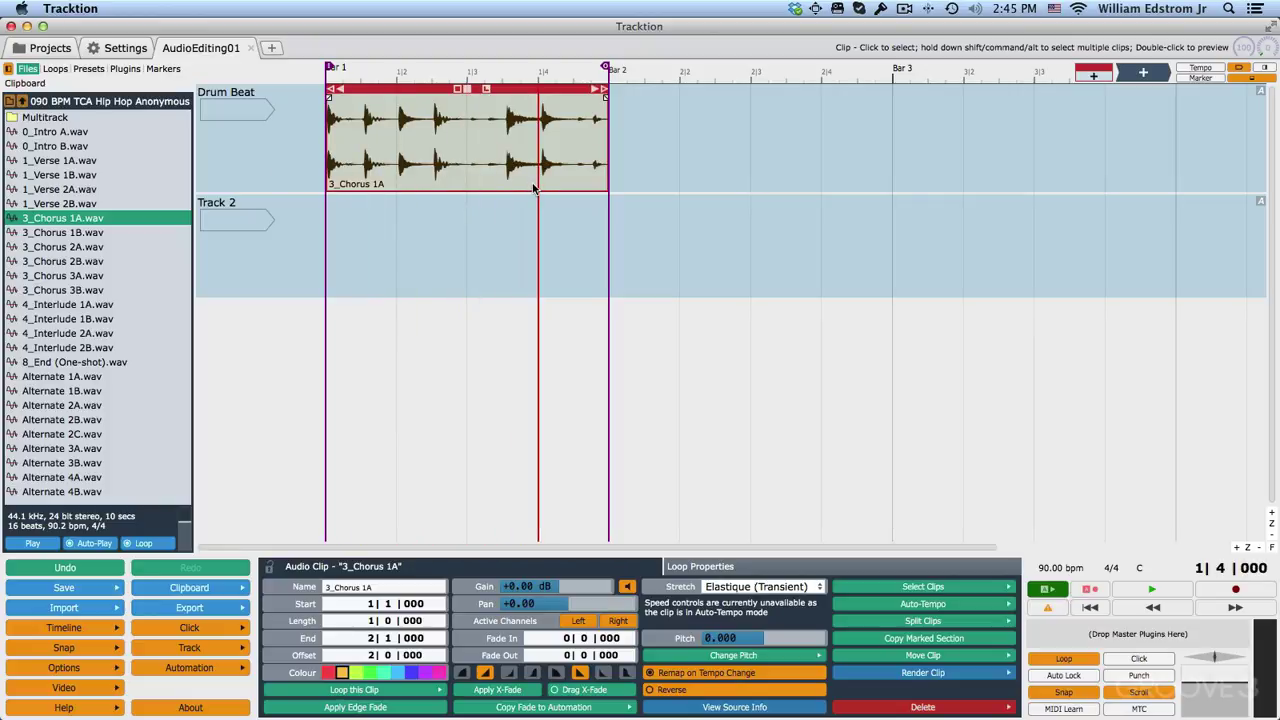
pyautogui.press('s')
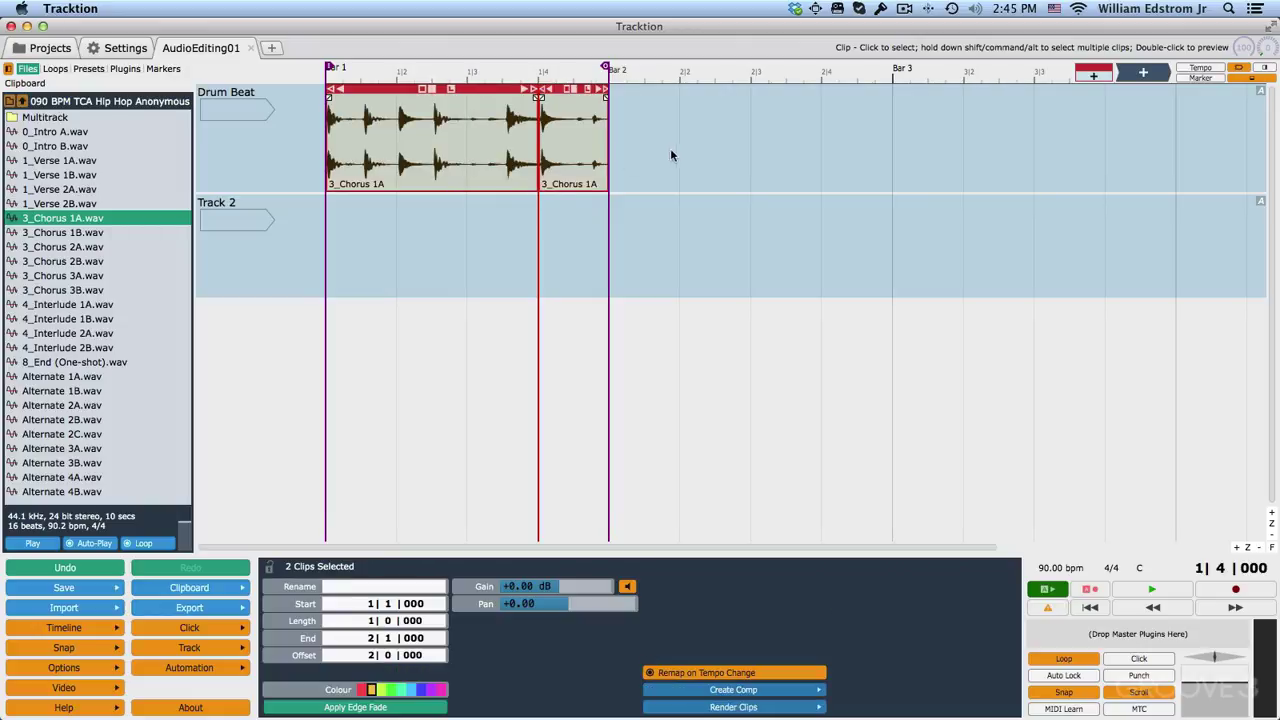
# Split the drum clip again at 1|4|240 to isolate the hit on beat 4.
pyautogui.press('space')
pyautogui.press('space')
pyautogui.moveTo(535, 172); pyautogui.dragTo(555, 168)
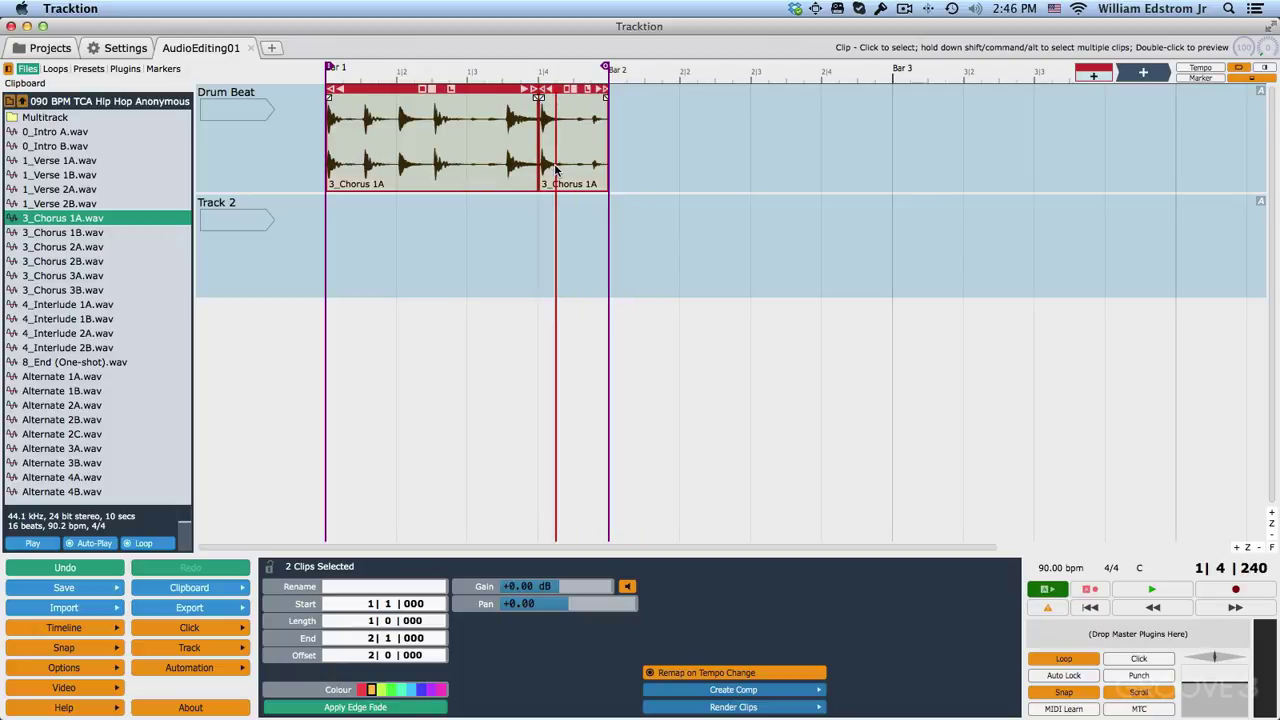
pyautogui.press('s')
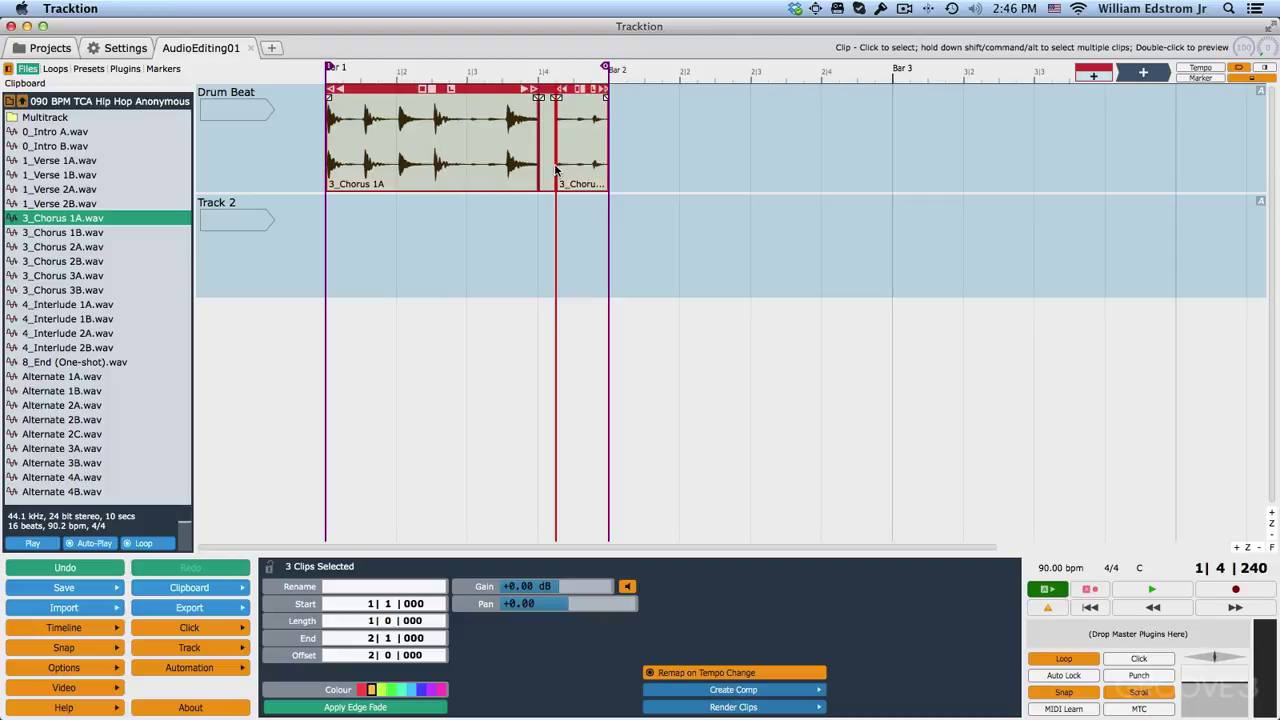
# Select the split pieces of the drum clip one at a time to examine each as a separate clip.
pyautogui.scroll(2, 611, 182)
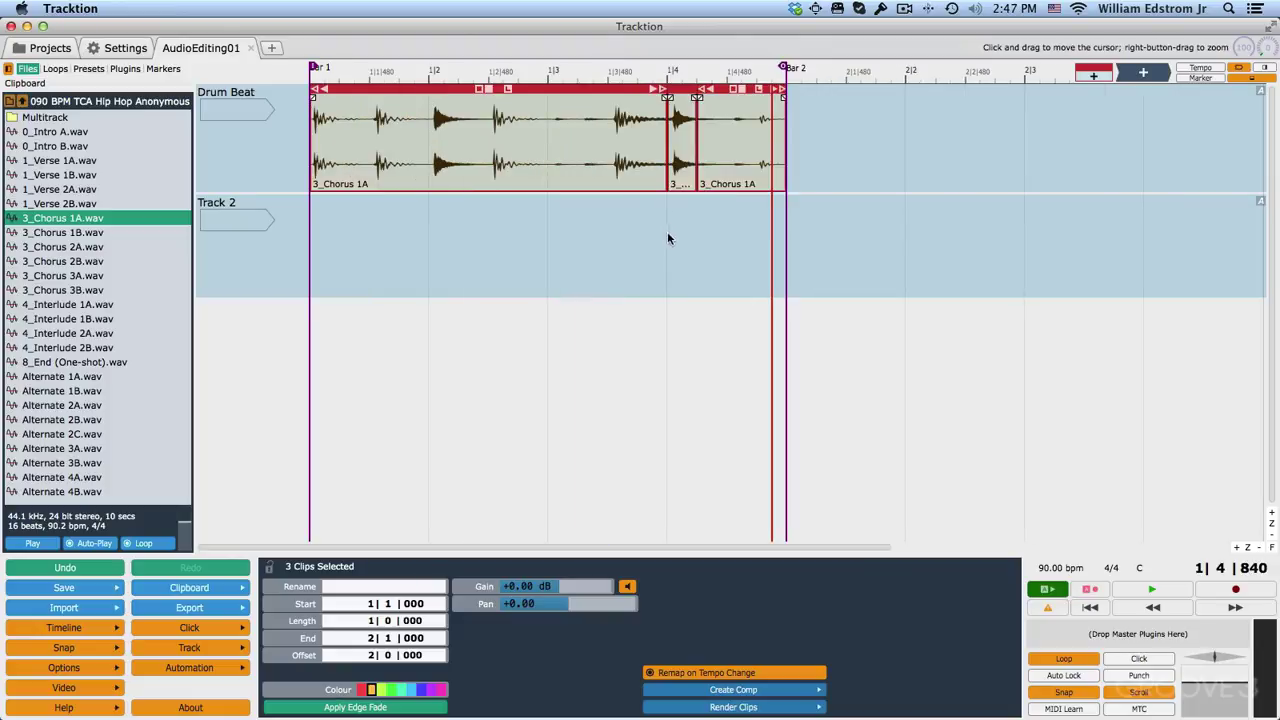
pyautogui.click(740, 141)
pyautogui.click(607, 158)
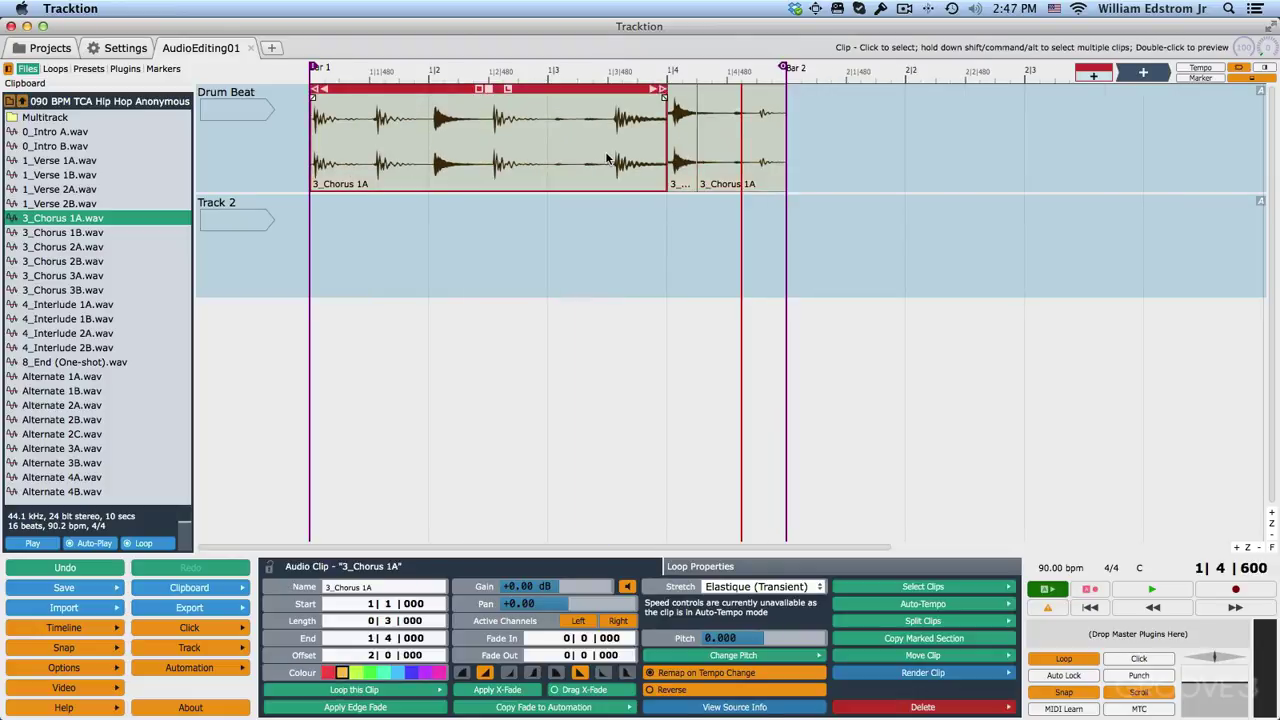
pyautogui.click(682, 150)
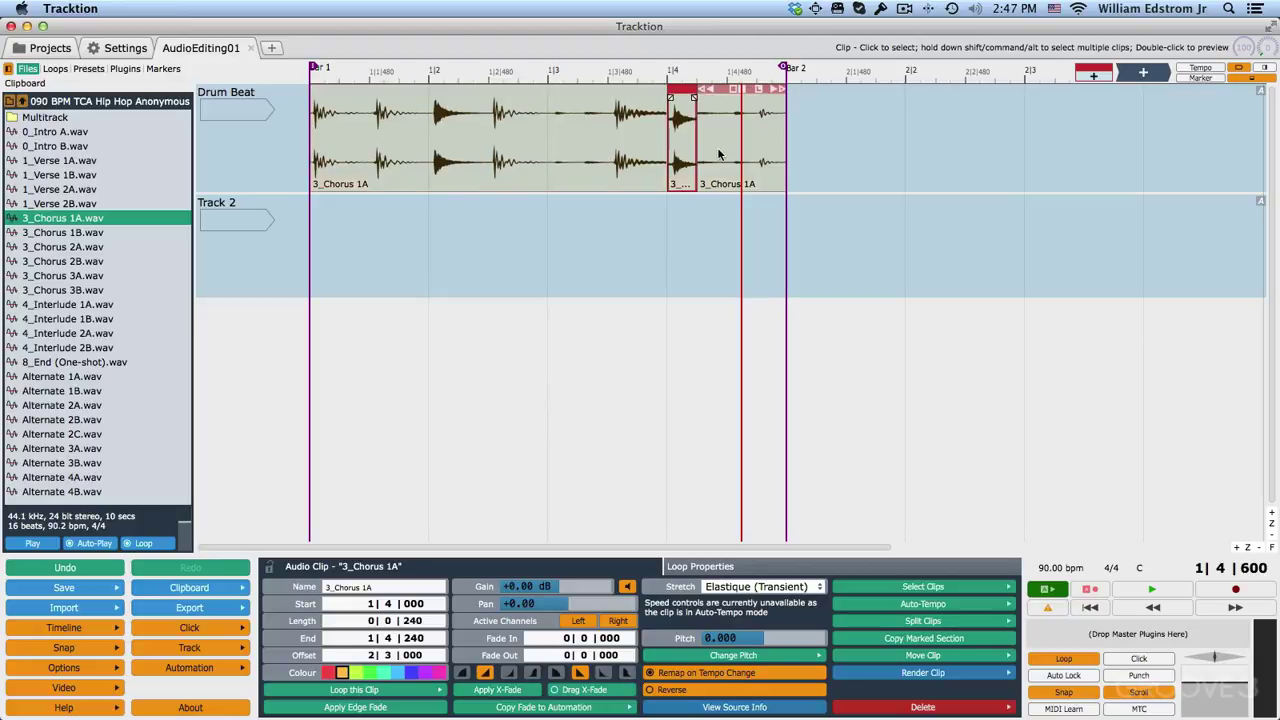
pyautogui.click(718, 153)
pyautogui.click(589, 130)
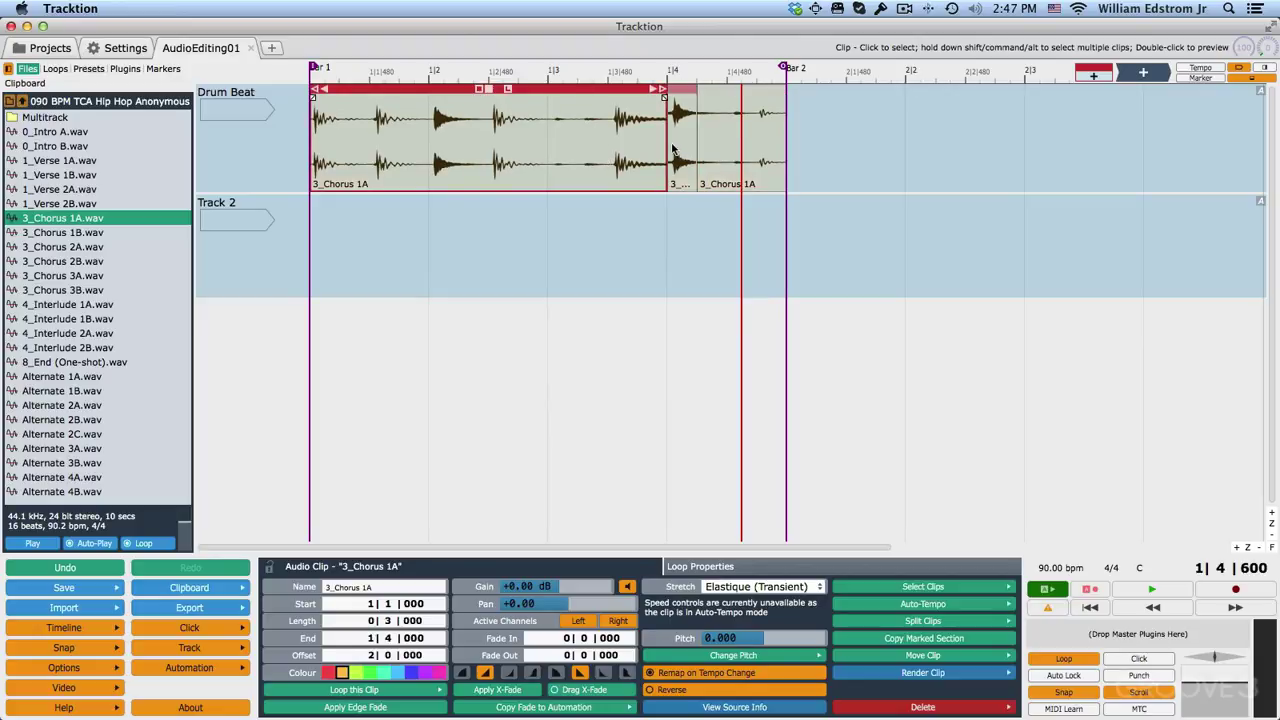
# Select the short beat-4 piece, then all three drum pieces together, and clear the selection.
pyautogui.click(675, 148)
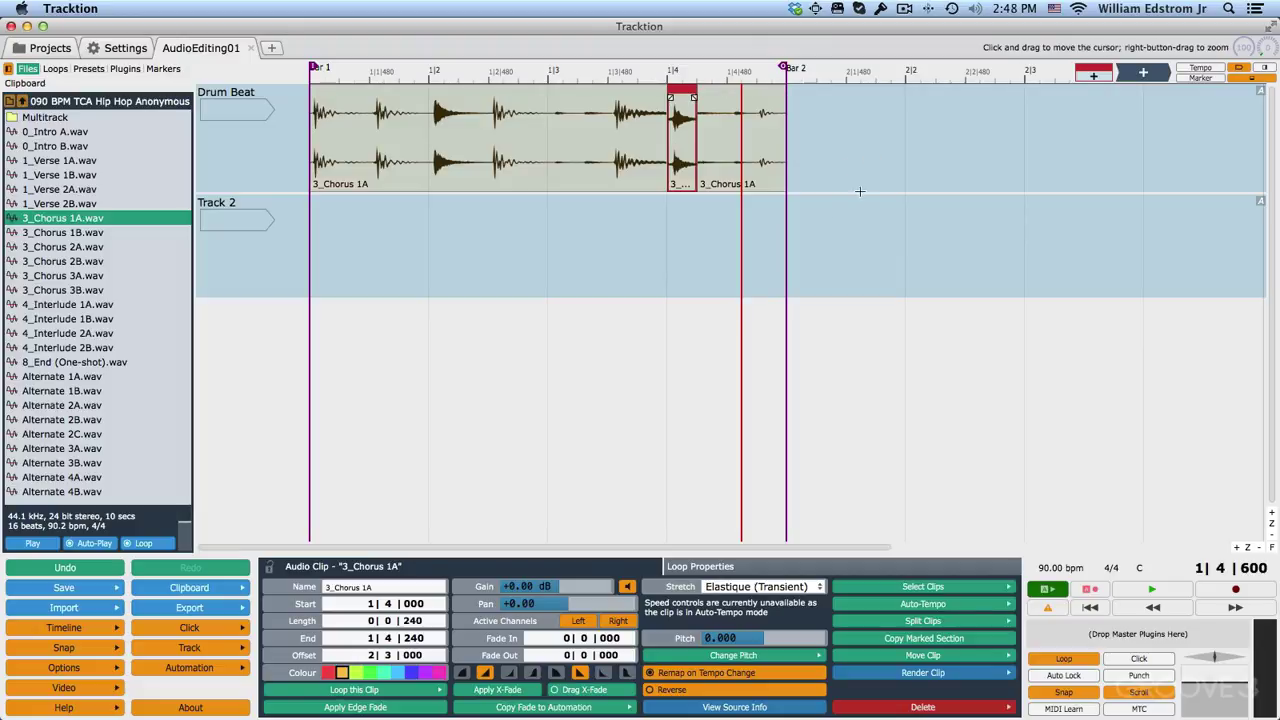
pyautogui.moveTo(838, 218)
pyautogui.mouseDown()
pyautogui.moveTo(700, 163)
pyautogui.moveTo(417, 120)
pyautogui.mouseUp()
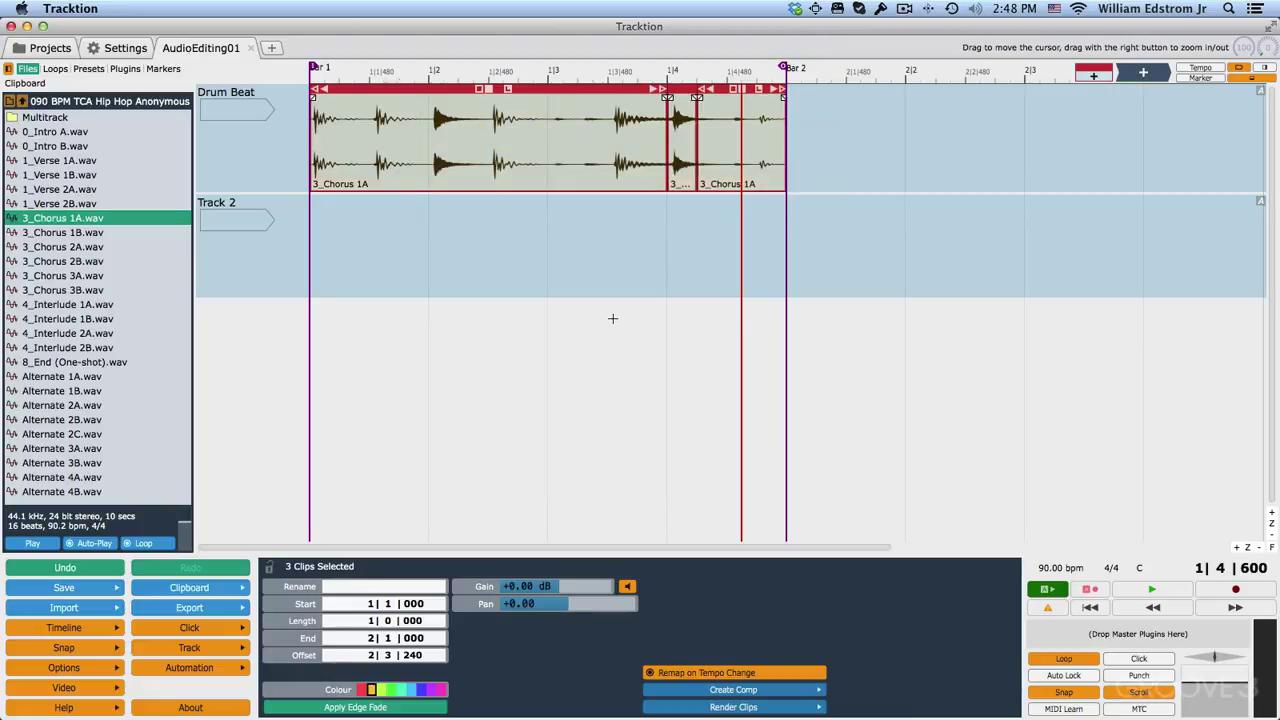
pyautogui.moveTo(613, 318)
pyautogui.mouseDown()
pyautogui.moveTo(442, 130)
pyautogui.moveTo(462, 260)
pyautogui.mouseUp()
pyautogui.click(462, 260)
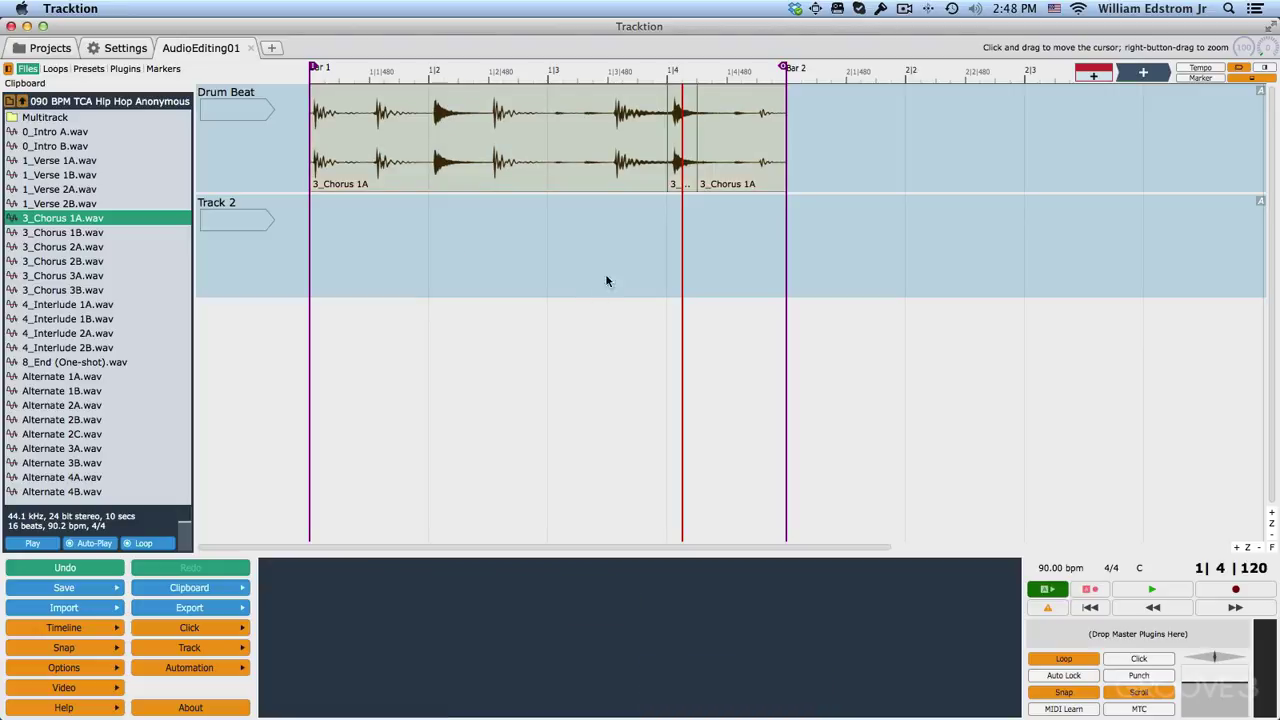
# Delete the remainder of the drum loop that follows the isolated beat-4 hit.
pyautogui.click(686, 152)
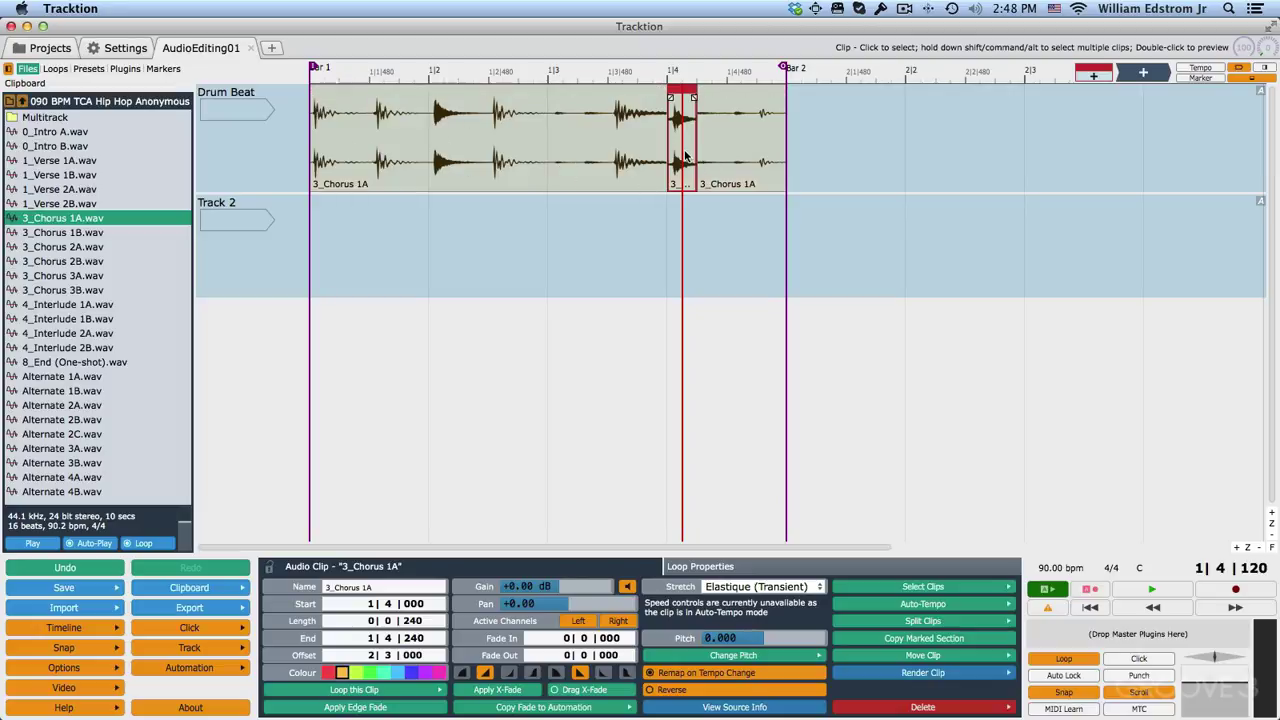
pyautogui.click(712, 177)
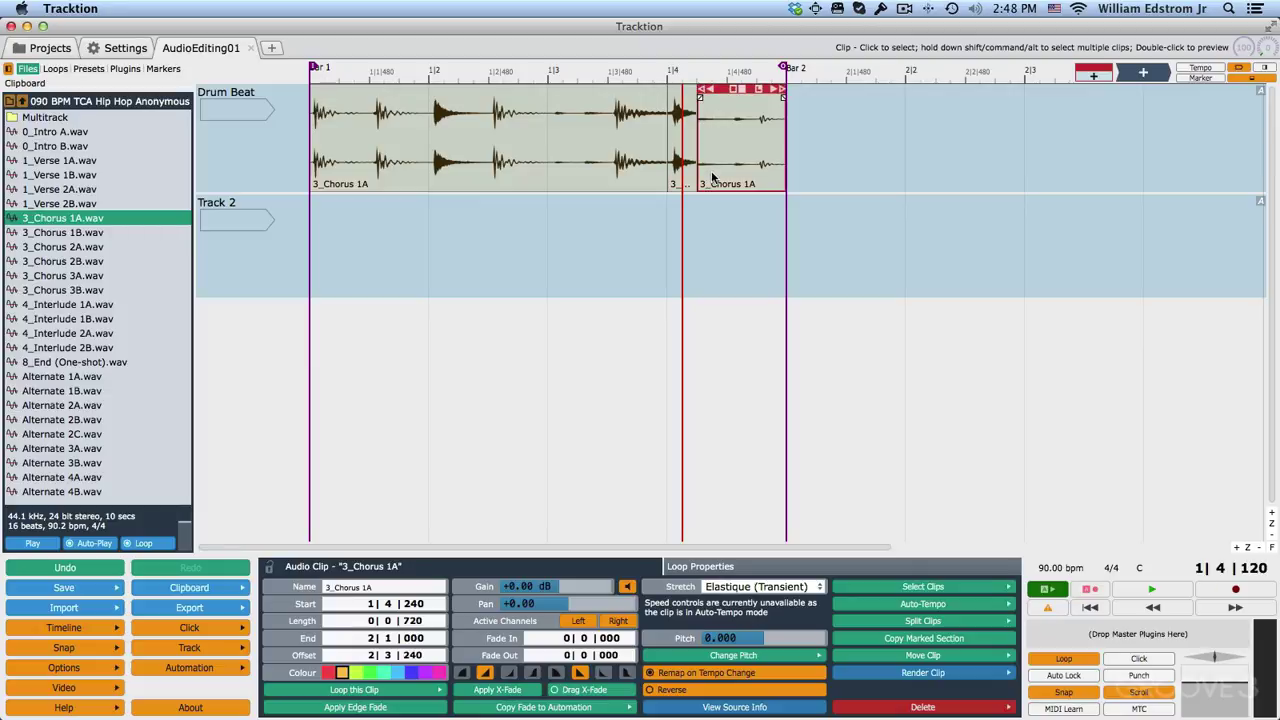
pyautogui.press('Delete')
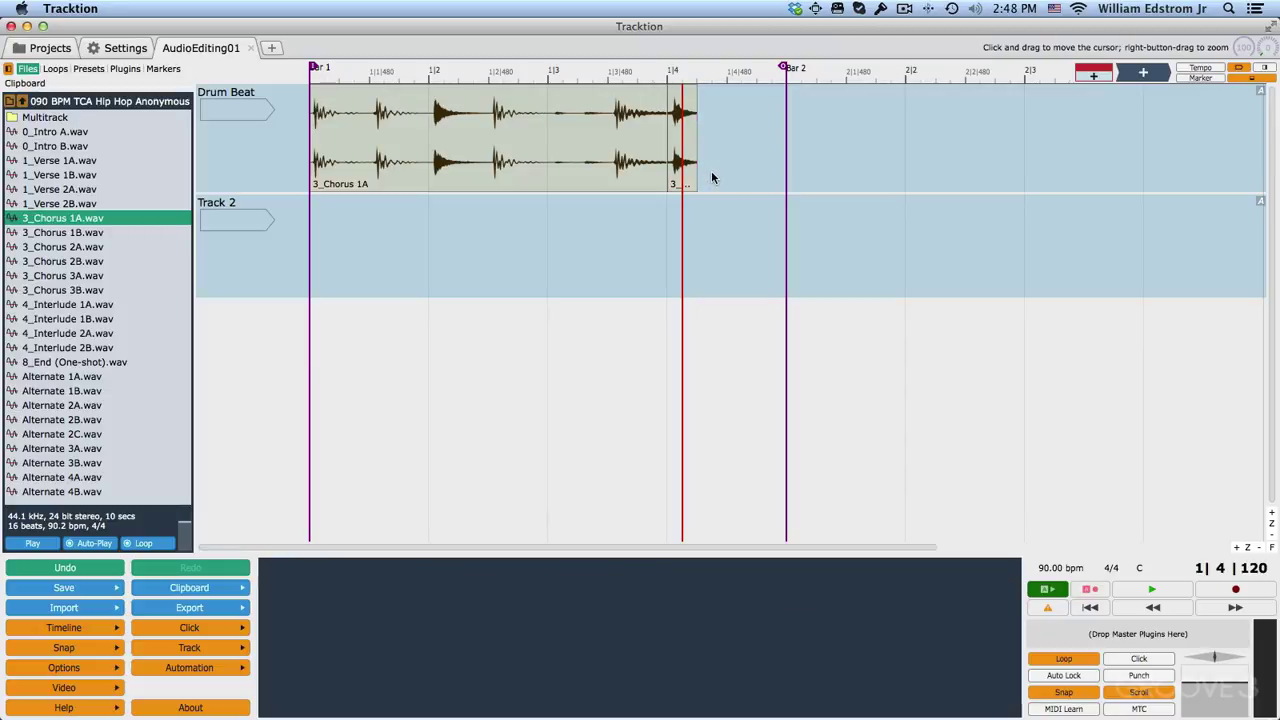
# Duplicate the isolated beat-4 hit three times to fill the bar up to bar 2, and audition the loop.
pyautogui.click(676, 154)
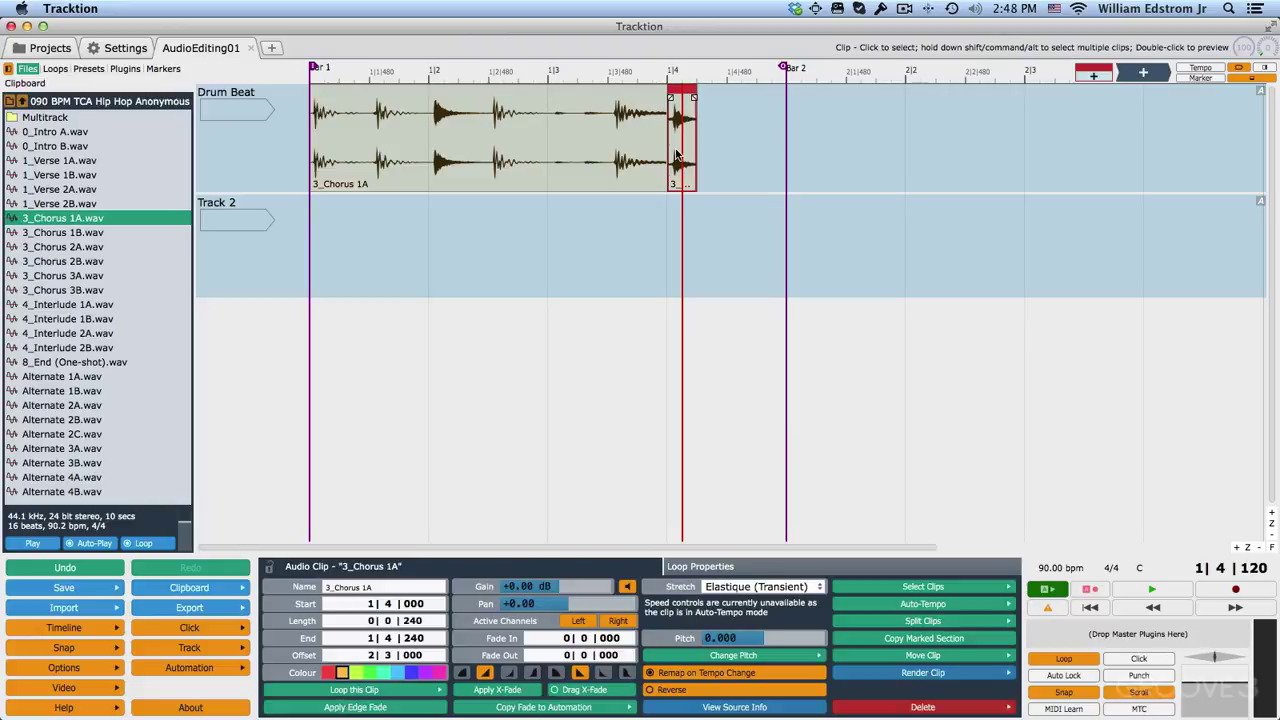
pyautogui.press('super+d')
pyautogui.press('super+d')
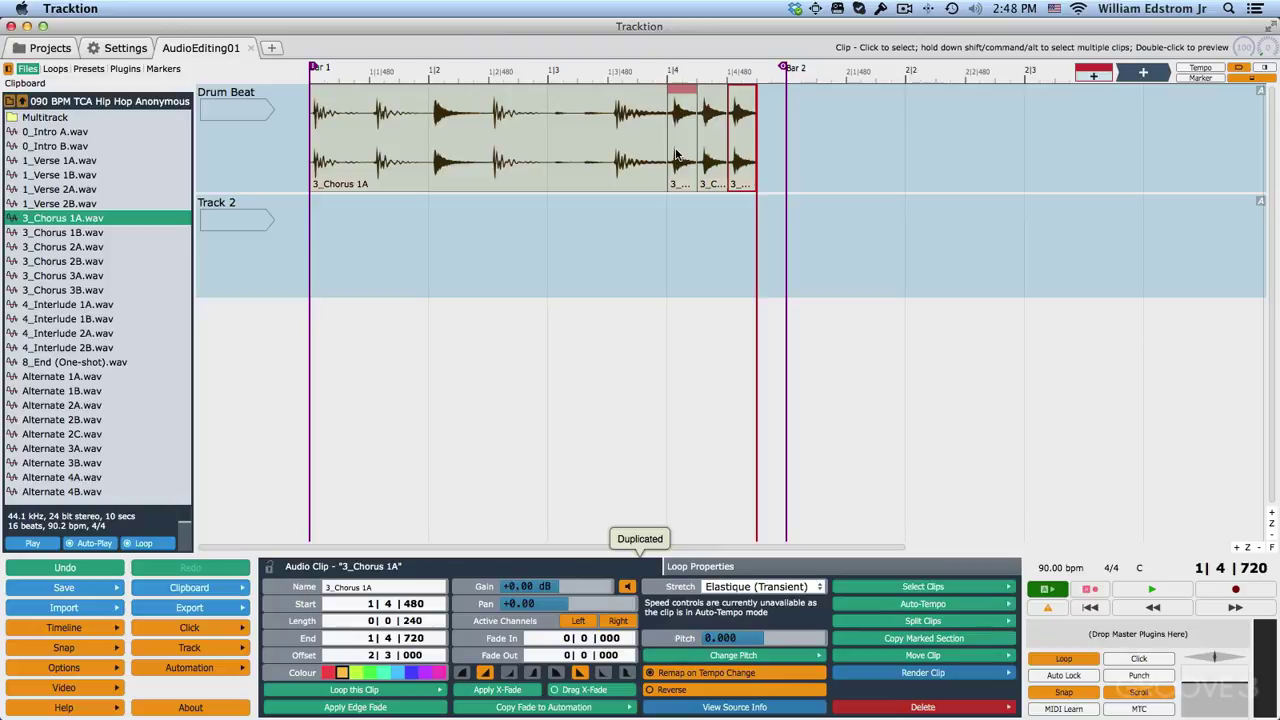
pyautogui.press('super+d')
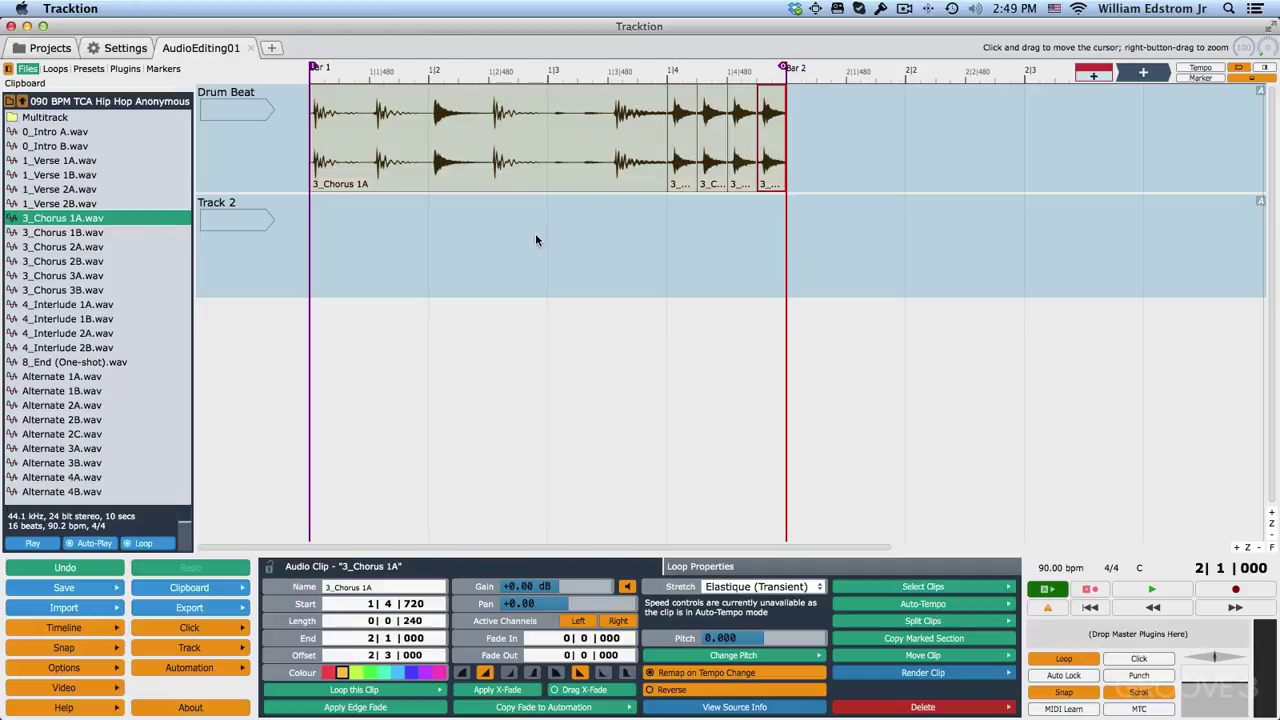
pyautogui.press('space')
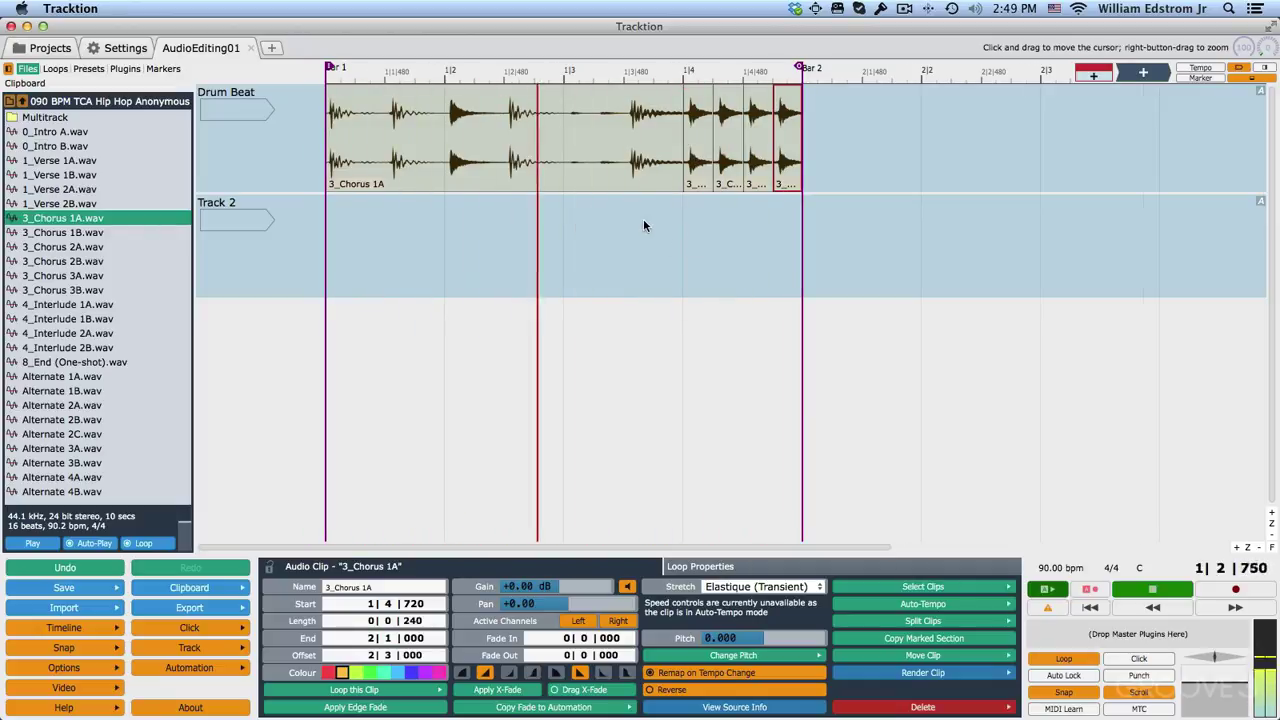
pyautogui.press('space')
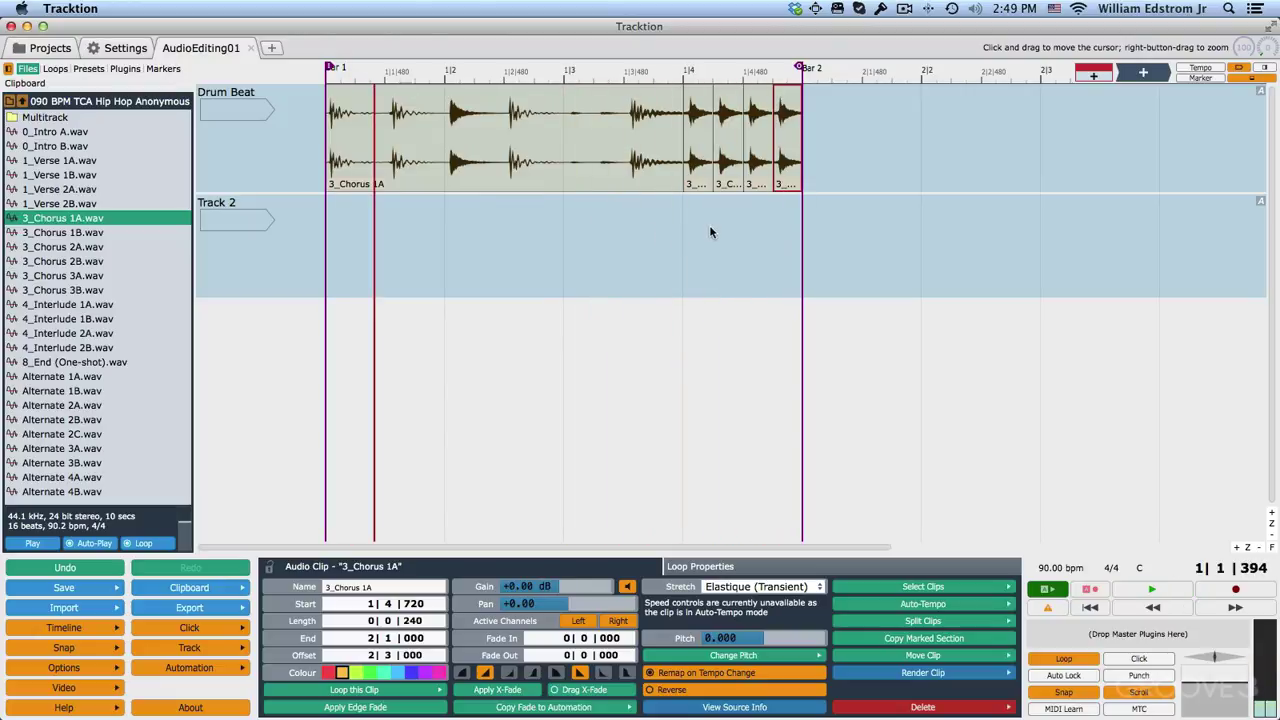
# Delete the duplicated hit at 1|4|240 and audition the loop with the gap.
pyautogui.click(733, 163)
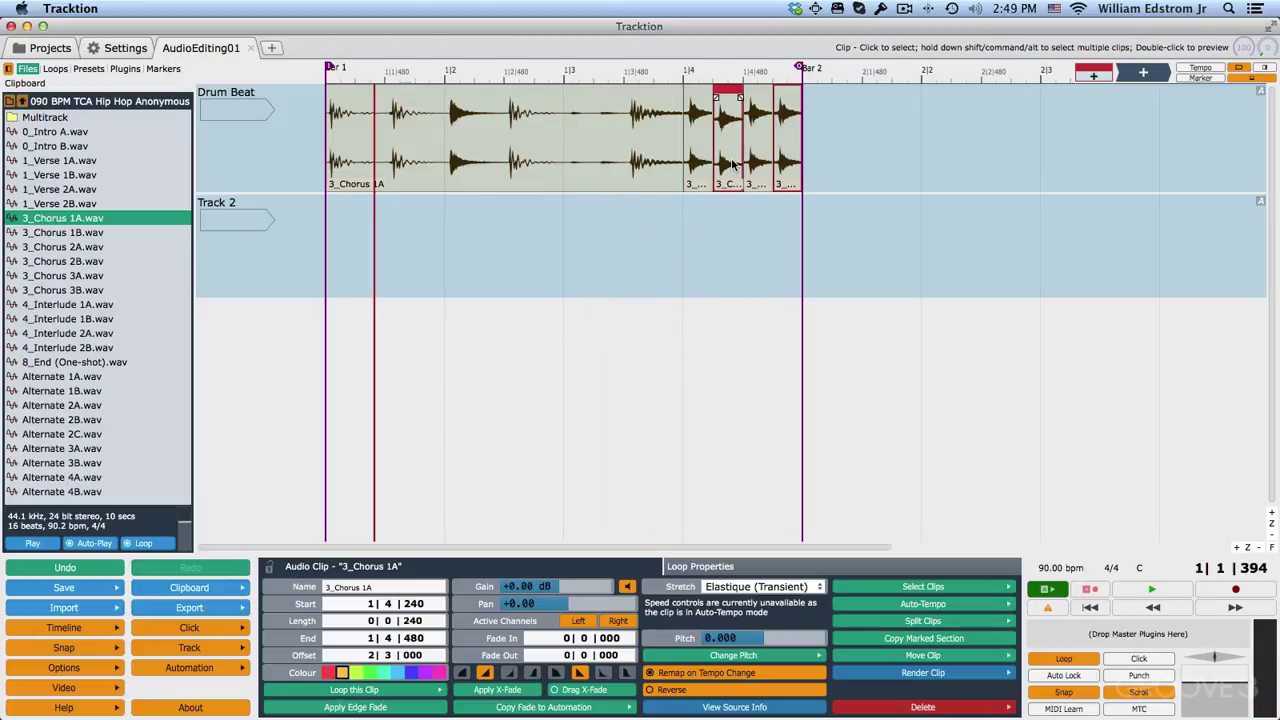
pyautogui.press('Delete')
pyautogui.press('space')
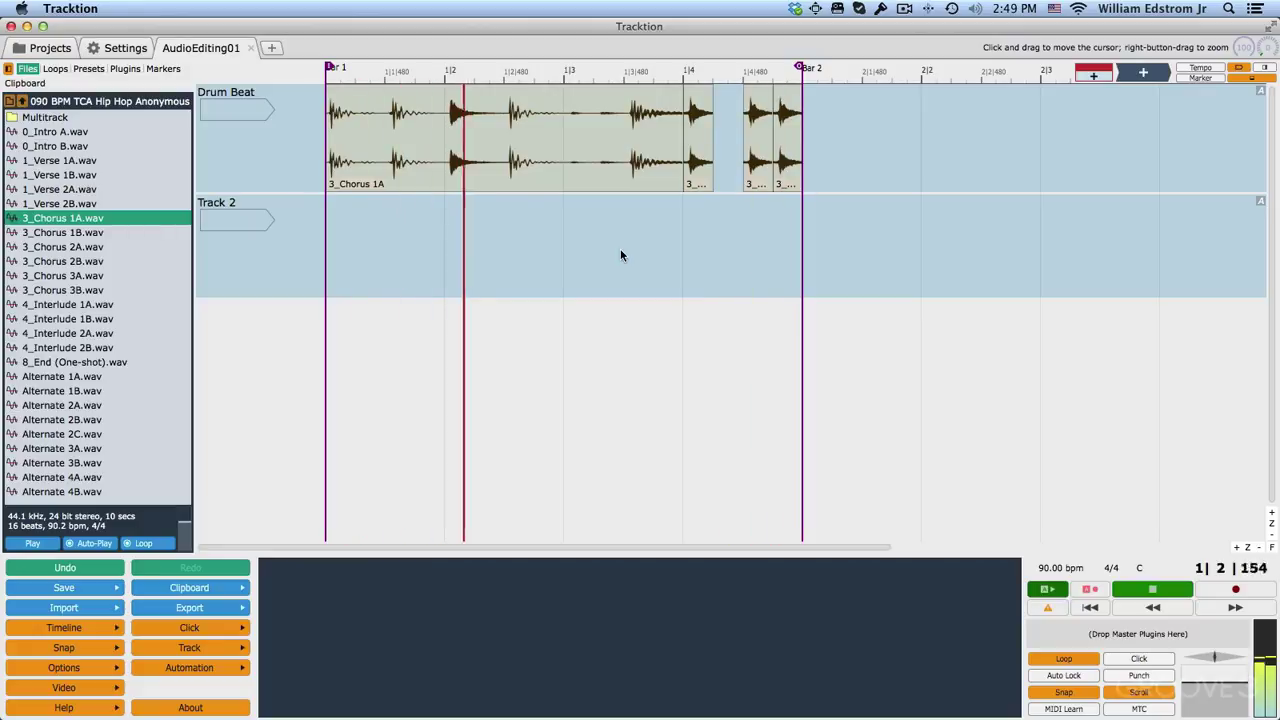
pyautogui.press('space')
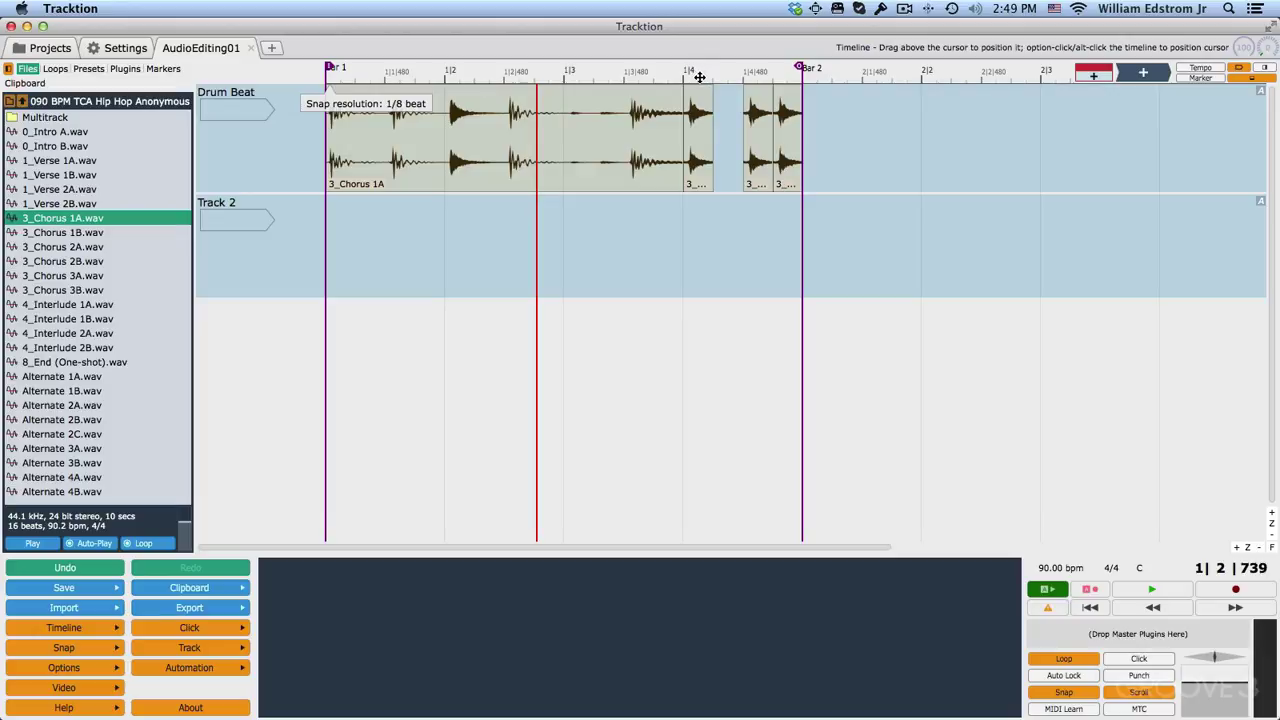
# Give the beat-4 hit a fade-in of about 0|0|051 and a fade-out of about 0|0|102.
pyautogui.moveTo(697, 75); pyautogui.dragTo(560, 110)
pyautogui.click(545, 117)
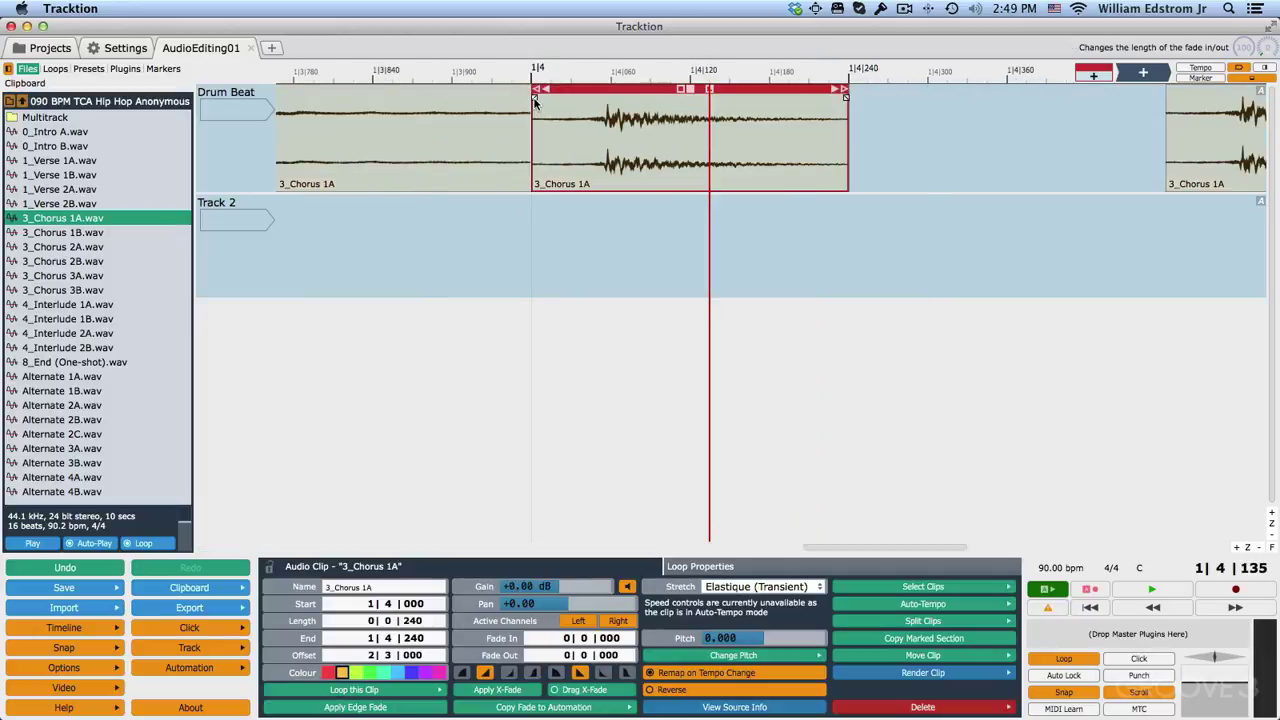
pyautogui.moveTo(535, 98); pyautogui.dragTo(602, 108)
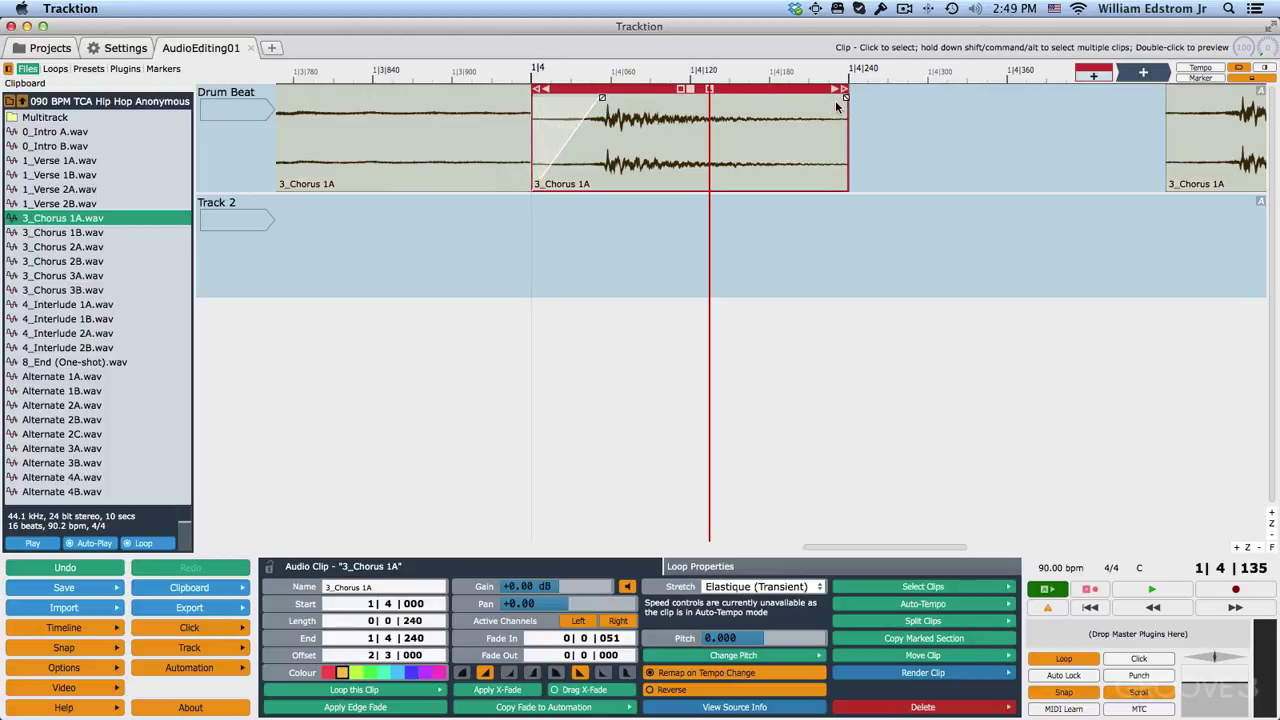
pyautogui.moveTo(844, 98); pyautogui.dragTo(711, 100)
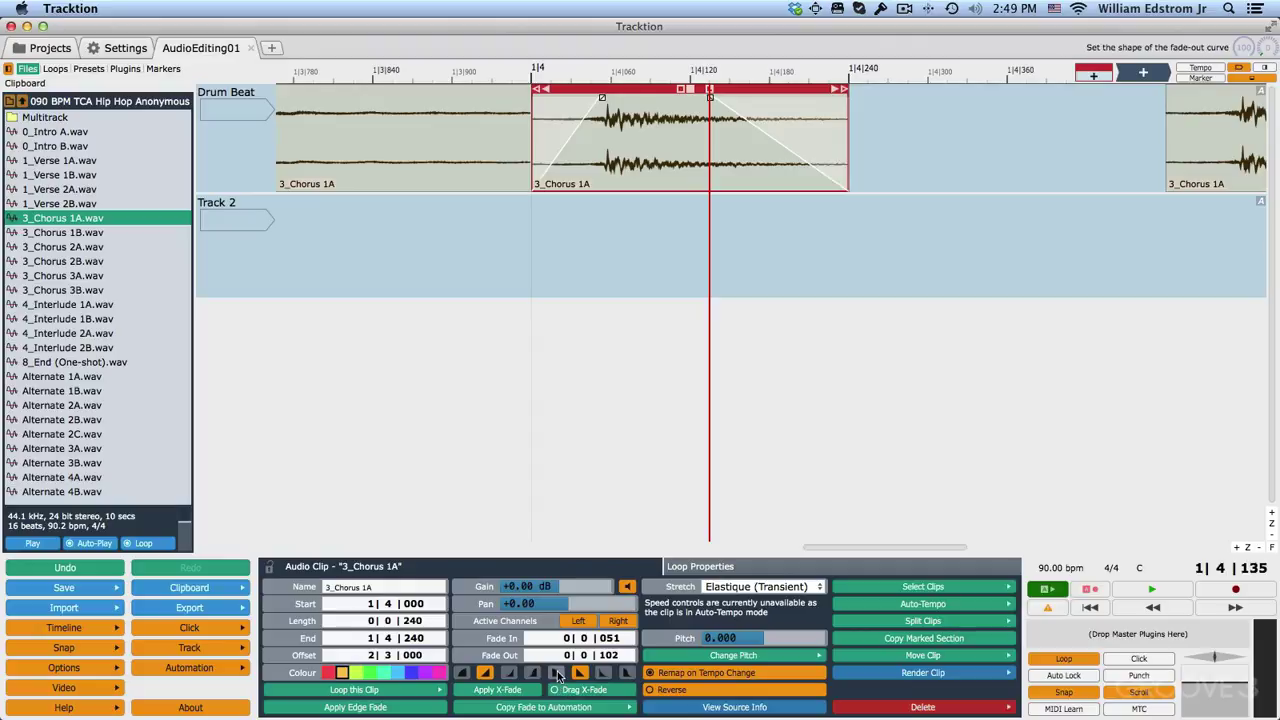
# Set a concave fade-in and an S-curve fade-out on the hit, and lengthen the fade-out to about 0|0|121.
pyautogui.click(509, 673)
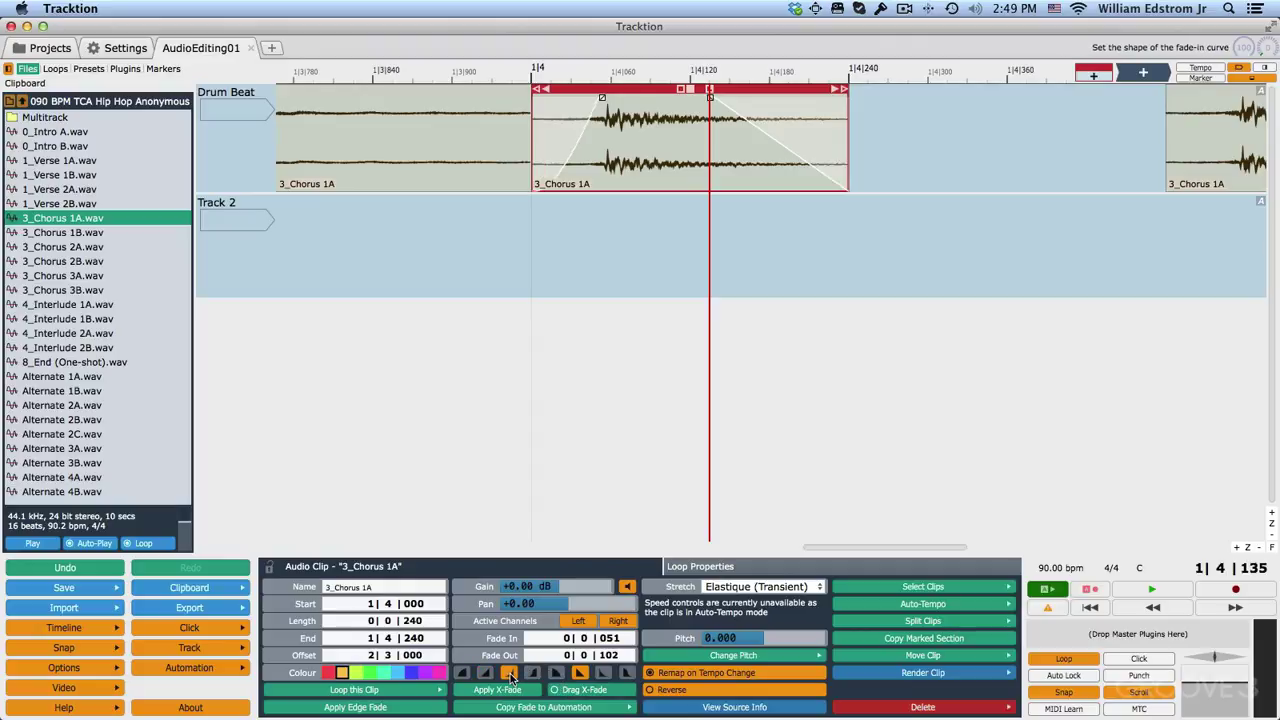
pyautogui.click(602, 673)
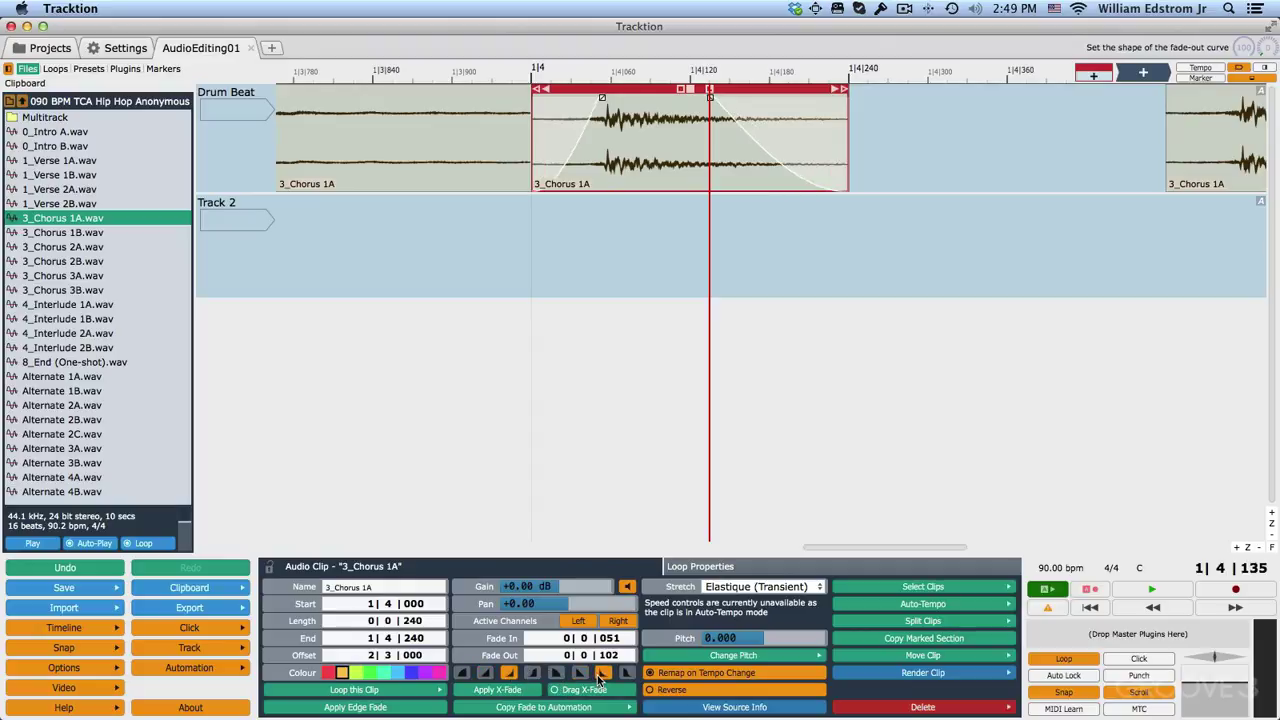
pyautogui.click(625, 673)
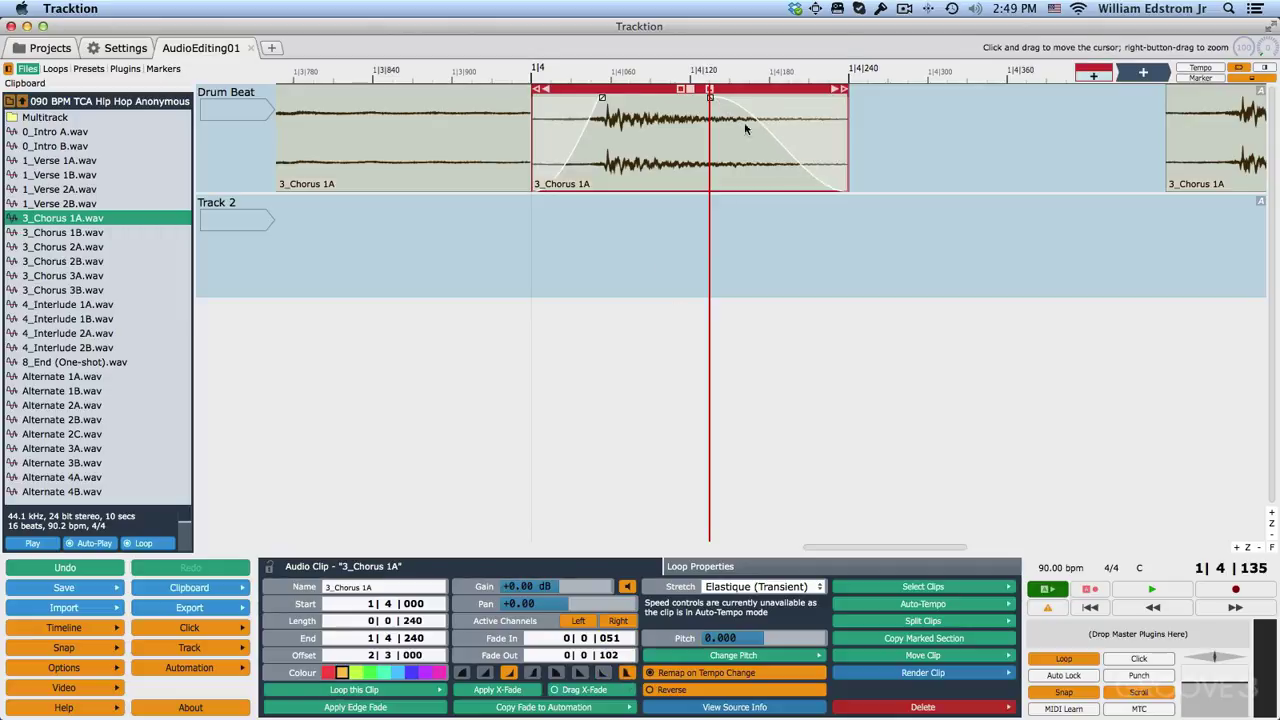
pyautogui.moveTo(711, 96); pyautogui.dragTo(685, 96)
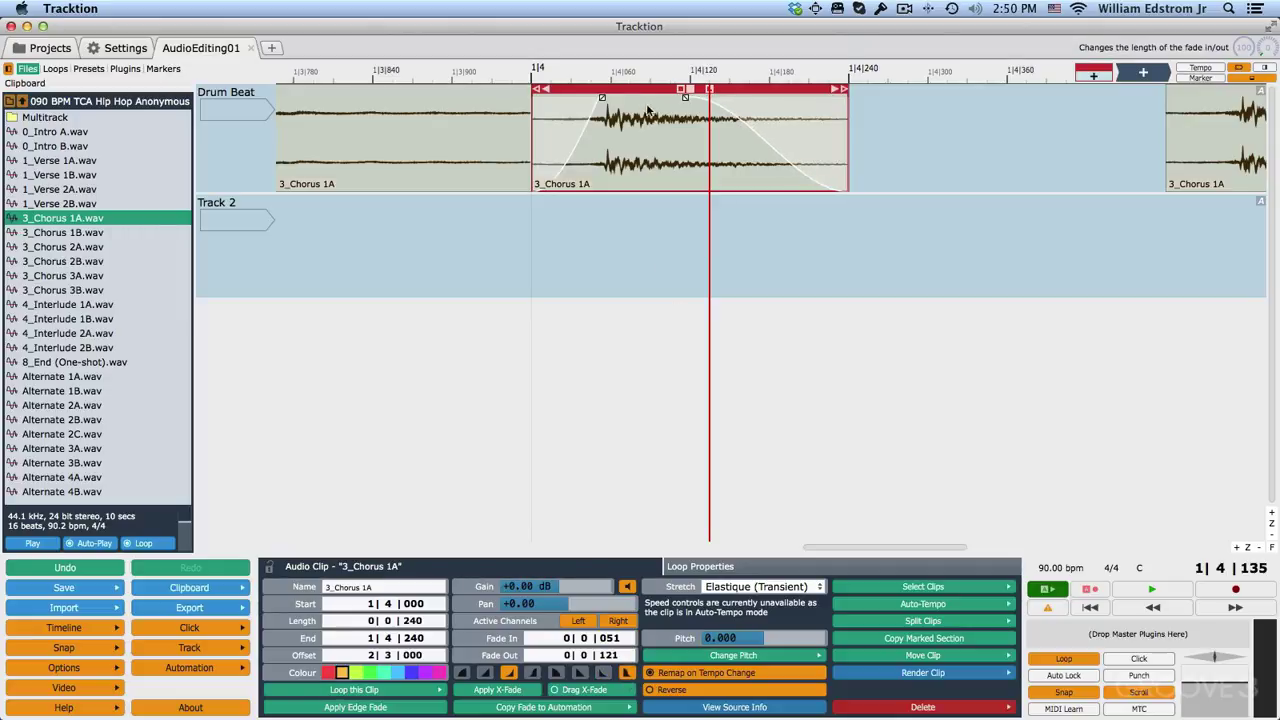
# Trim the hit to run from 1|4|030 to about 1|4|198, with a very short fade-in and a fade-out of about 0|0|040.
pyautogui.moveTo(603, 99); pyautogui.dragTo(578, 93)
pyautogui.click(607, 101)
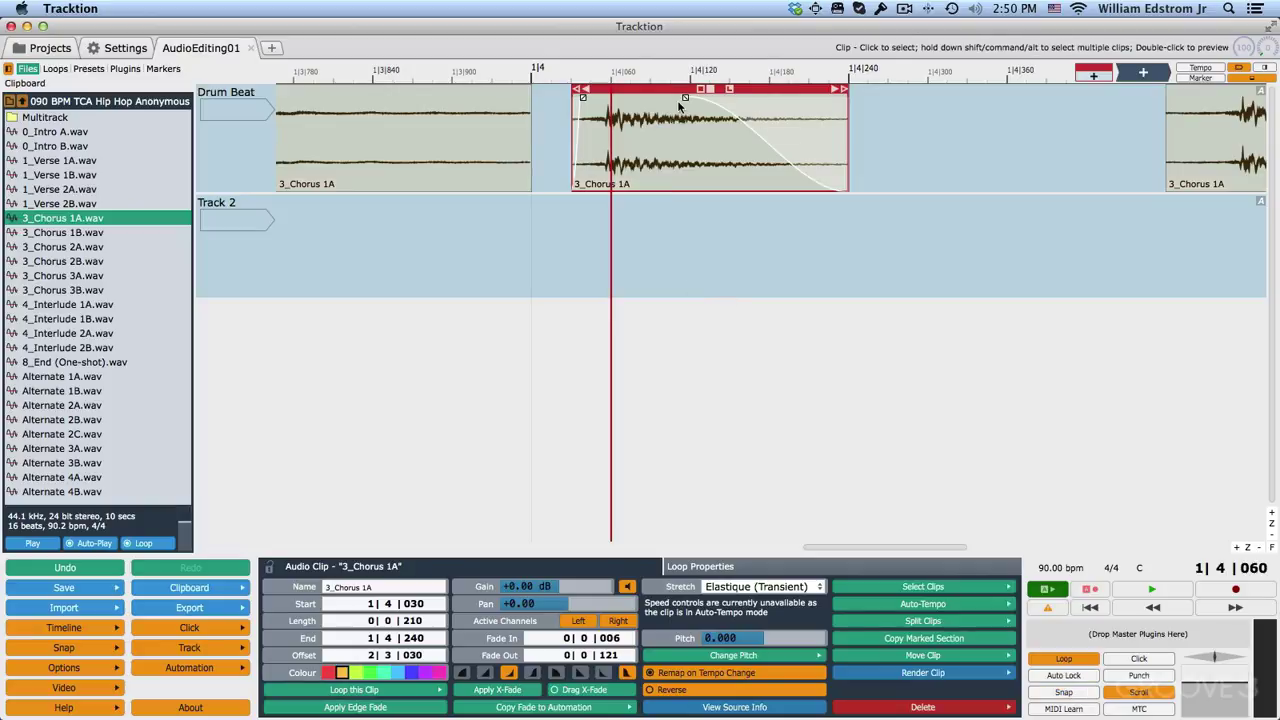
pyautogui.moveTo(840, 89); pyautogui.dragTo(788, 91)
pyautogui.moveTo(702, 97); pyautogui.dragTo(737, 97)
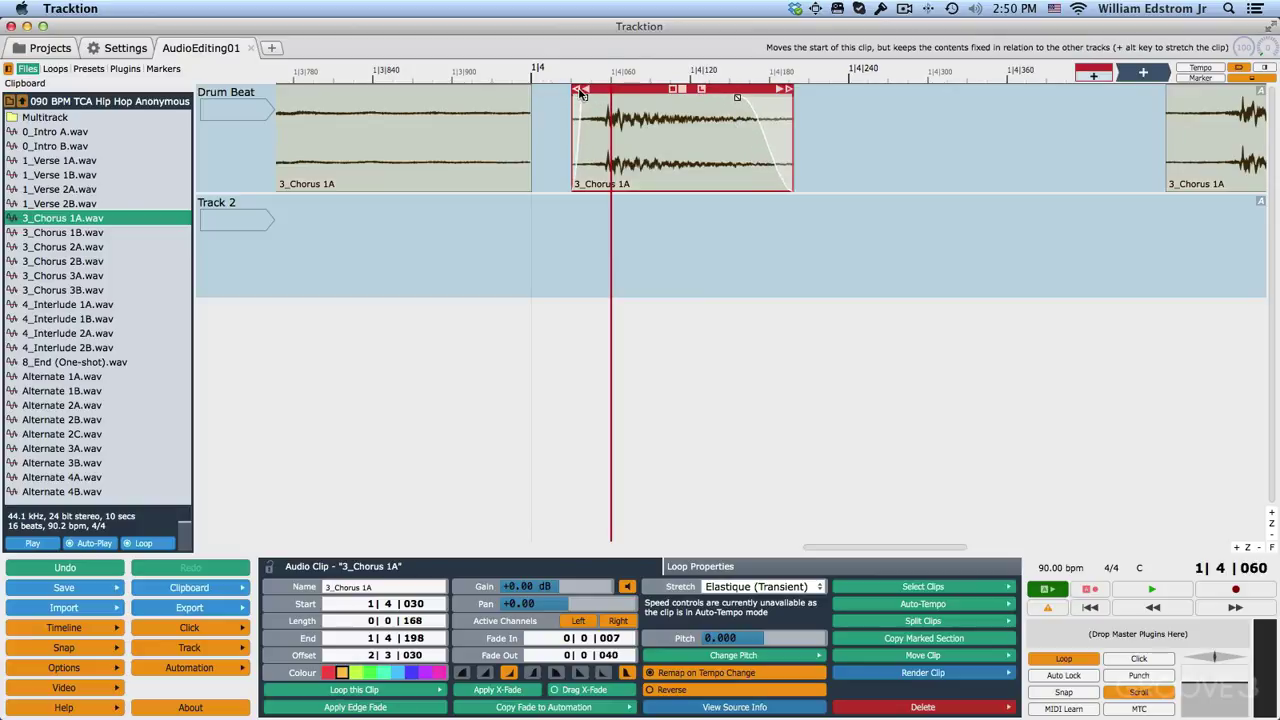
# Bring the hit's start back to 1|4|000 and slide its audio earlier inside the clip, to offset 2|3|046.
pyautogui.moveTo(580, 90); pyautogui.dragTo(538, 92)
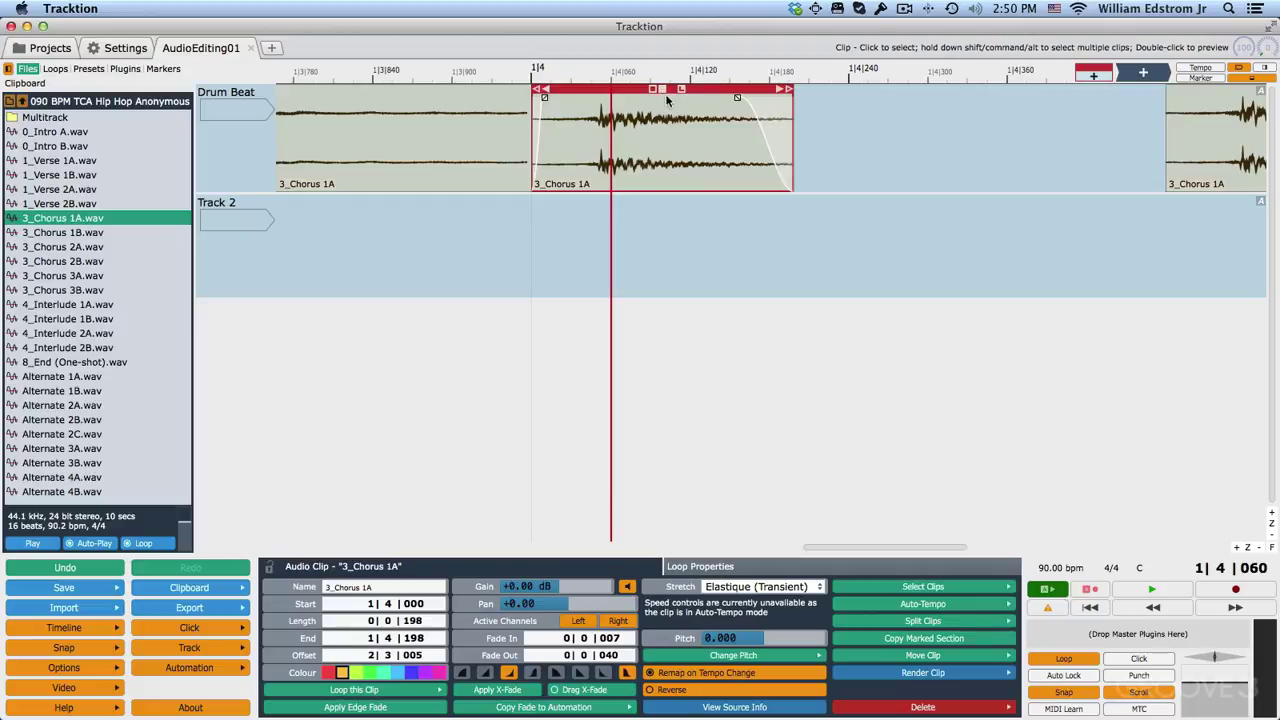
pyautogui.moveTo(664, 91); pyautogui.dragTo(651, 143)
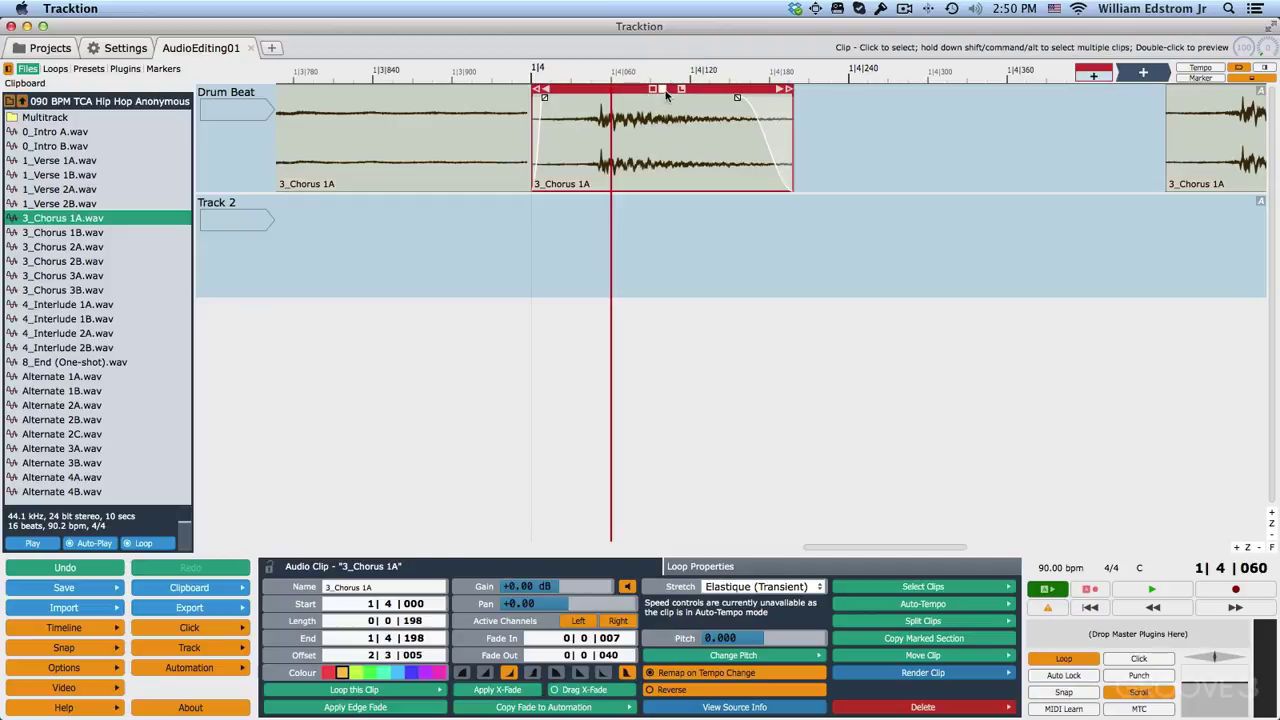
pyautogui.moveTo(660, 90); pyautogui.dragTo(613, 101)
# Place the cursor just before beat 4, at about 1|3|879, and audition the edited hit several times.
pyautogui.click(514, 233)
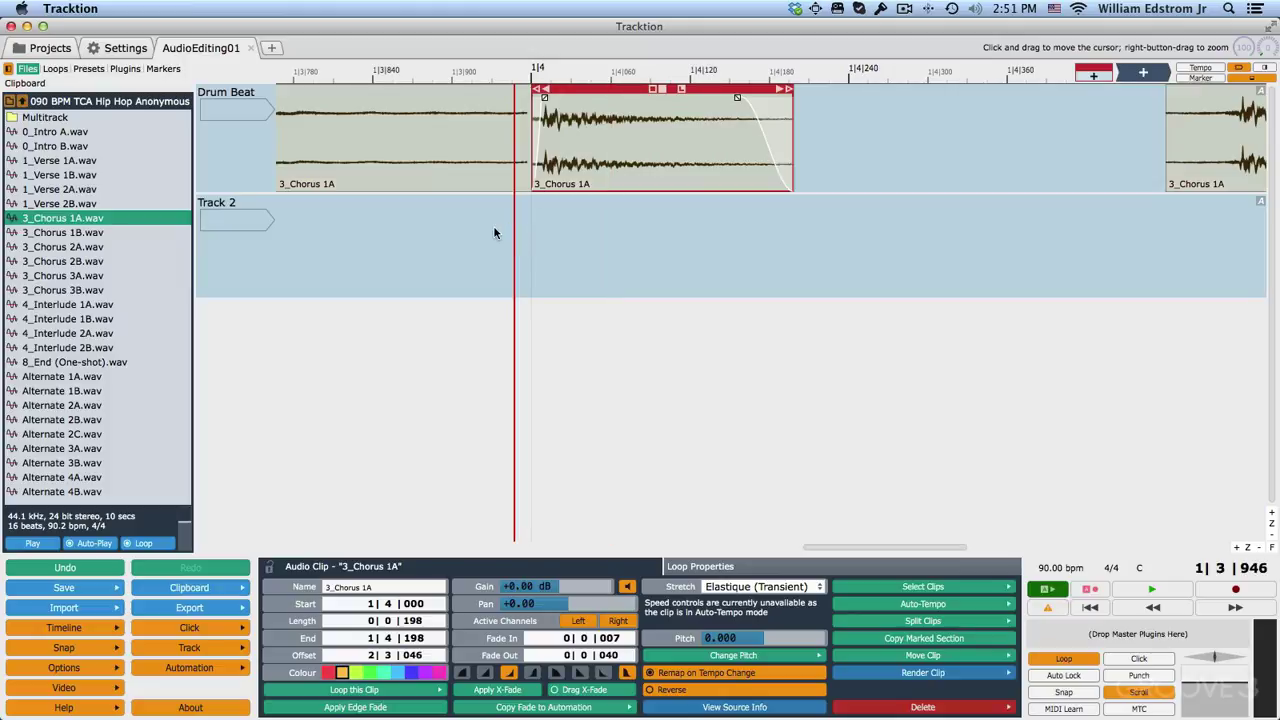
pyautogui.click(425, 233)
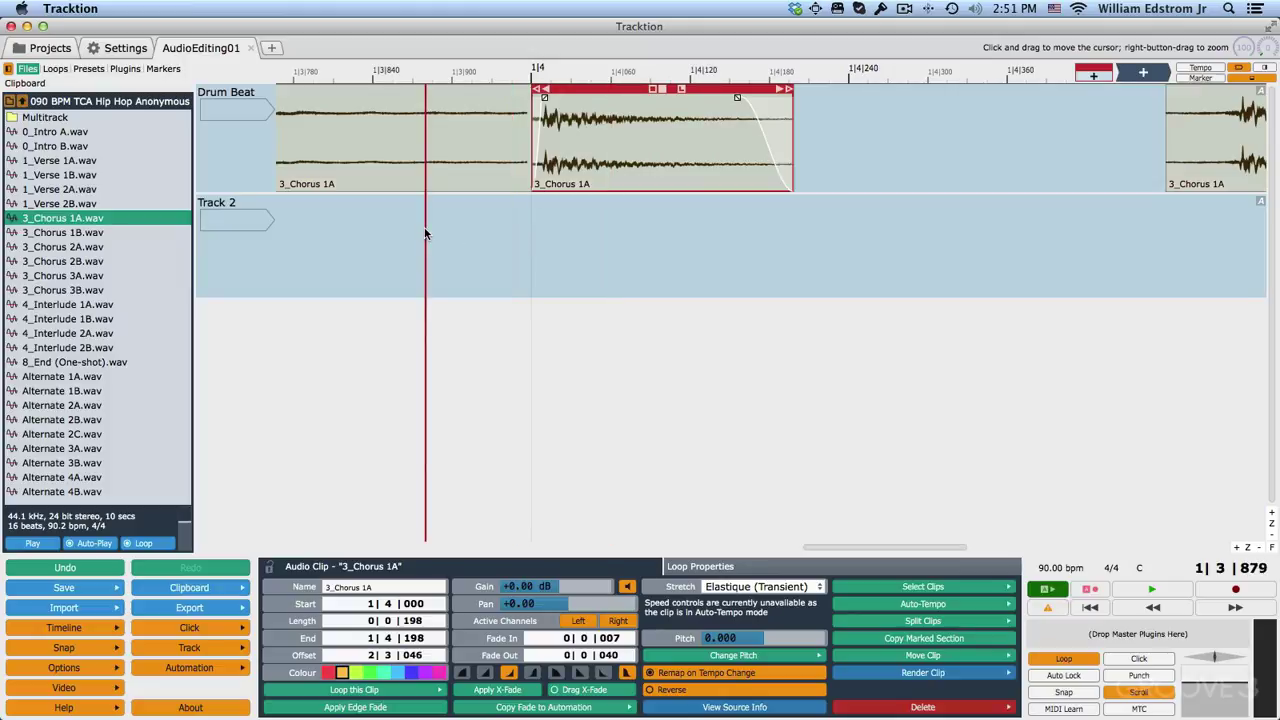
pyautogui.press('space')
pyautogui.press('space')
pyautogui.press('space')
pyautogui.press('space')
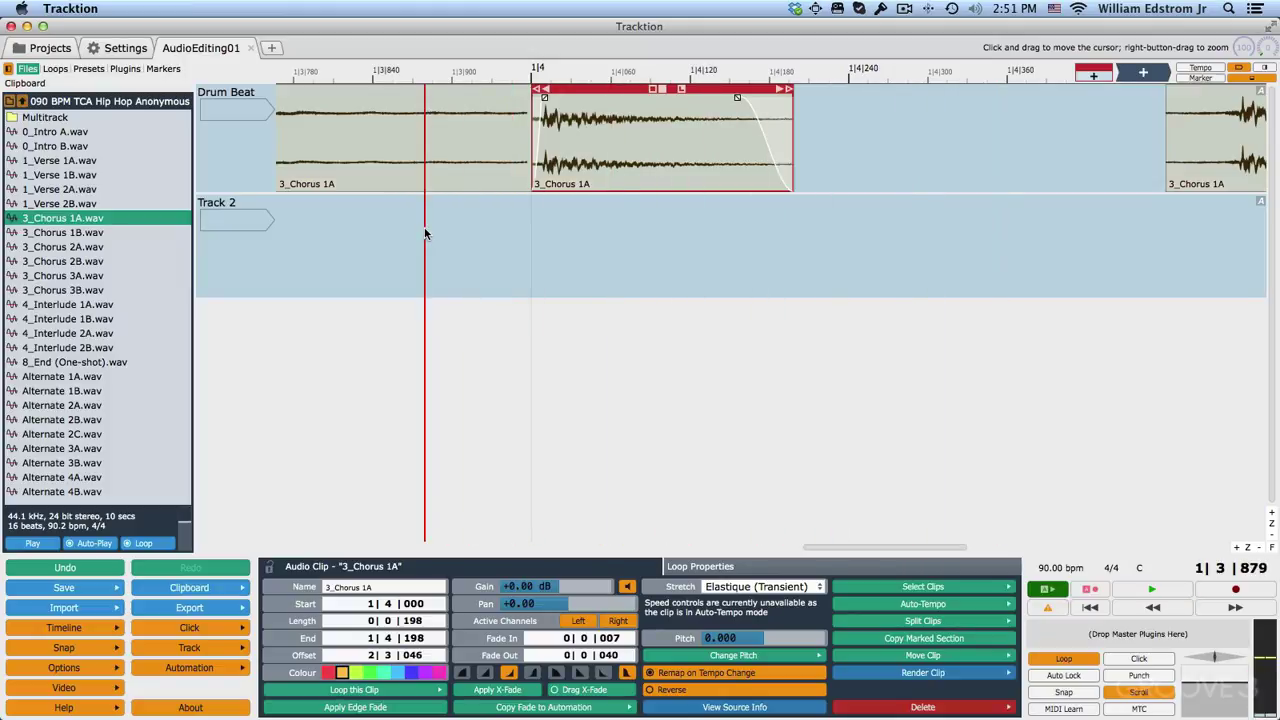
pyautogui.press('space')
pyautogui.press('space')
pyautogui.press('space')
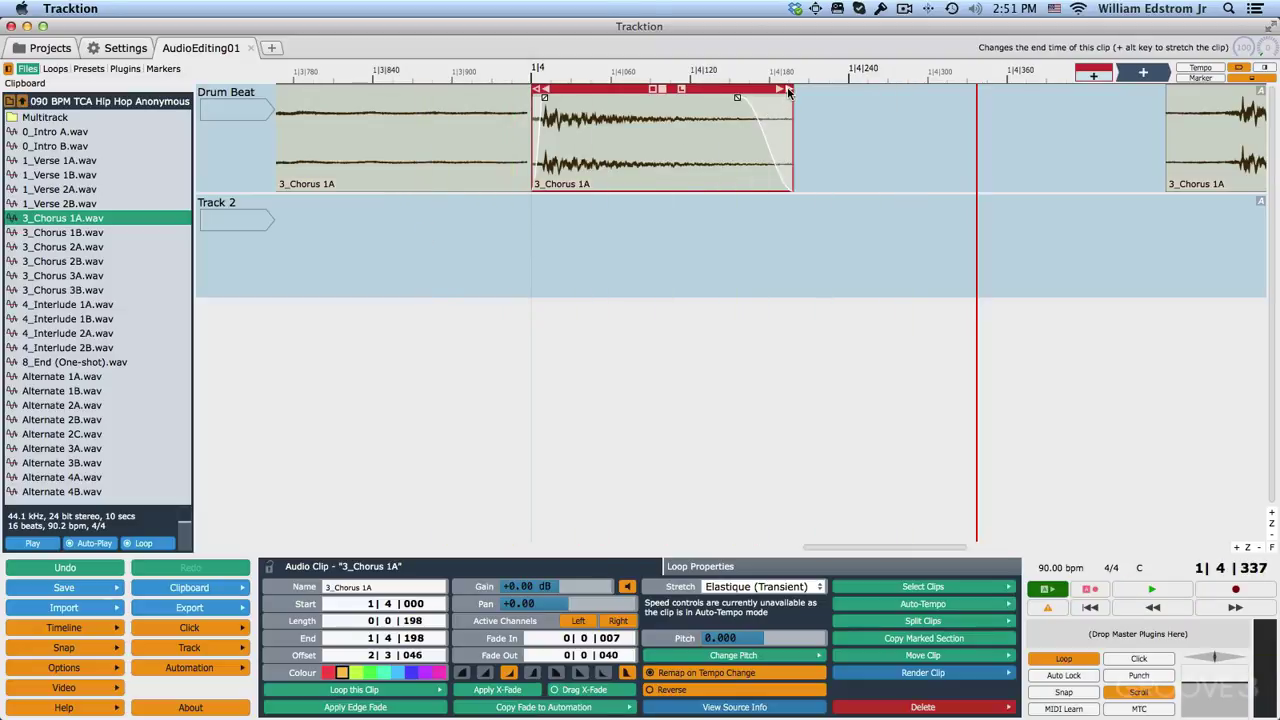
# Shorten the hit to end at about 1|4|129, shifting its contents slightly earlier to offset 2|3|049.
pyautogui.moveTo(786, 89); pyautogui.dragTo(705, 89)
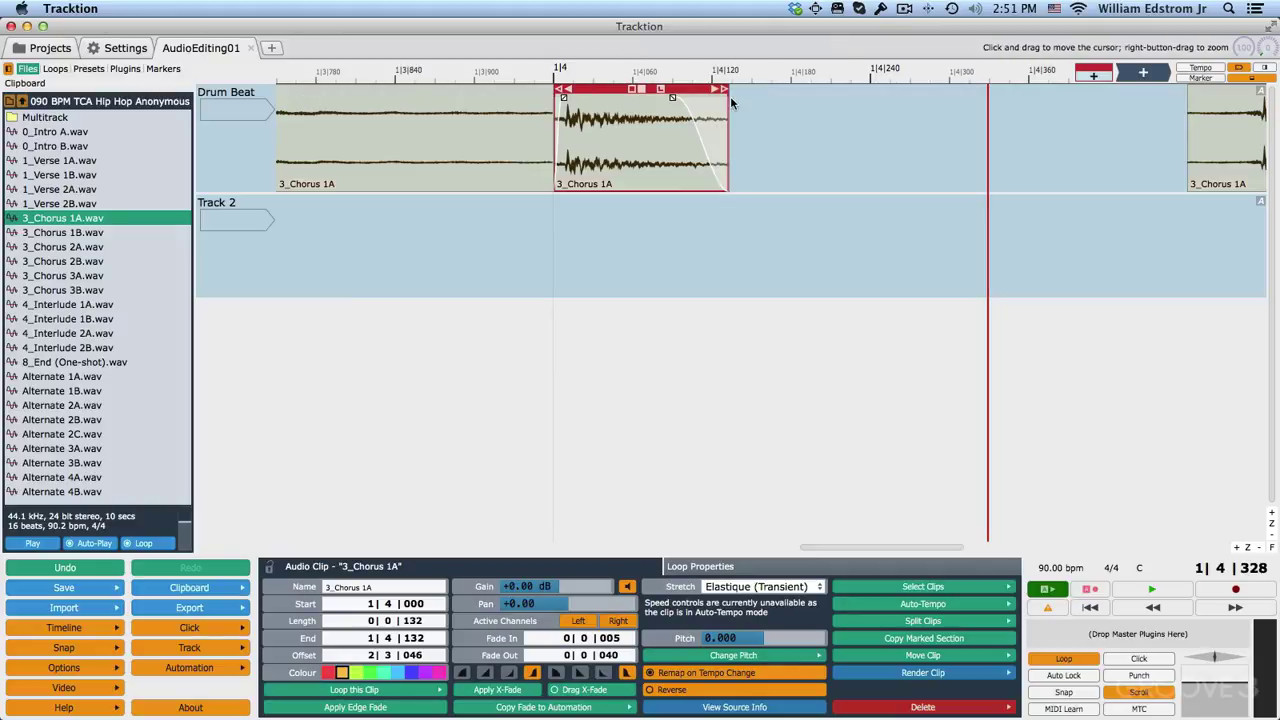
pyautogui.moveTo(569, 93)
pyautogui.mouseDown()
pyautogui.moveTo(619, 98)
pyautogui.moveTo(568, 99)
pyautogui.mouseUp()
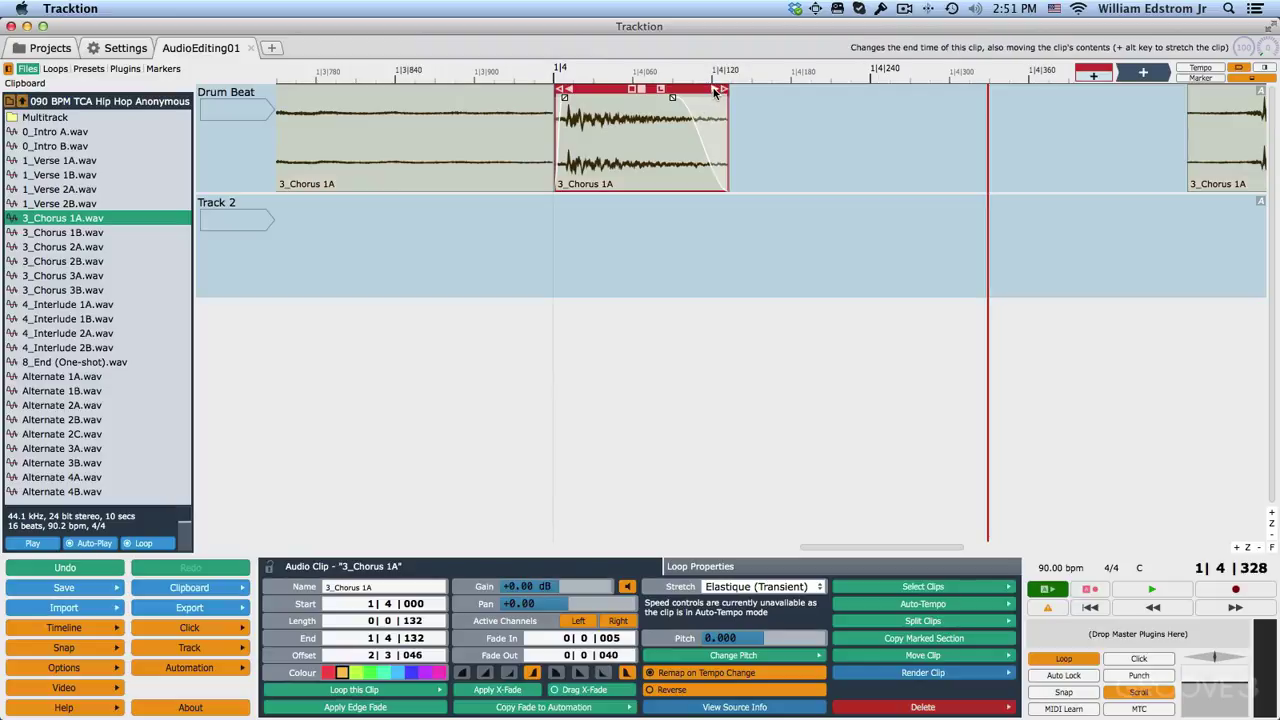
pyautogui.moveTo(715, 92)
pyautogui.mouseDown()
pyautogui.moveTo(588, 96)
pyautogui.moveTo(784, 90)
pyautogui.moveTo(711, 90)
pyautogui.mouseUp()
pyautogui.click(648, 258)
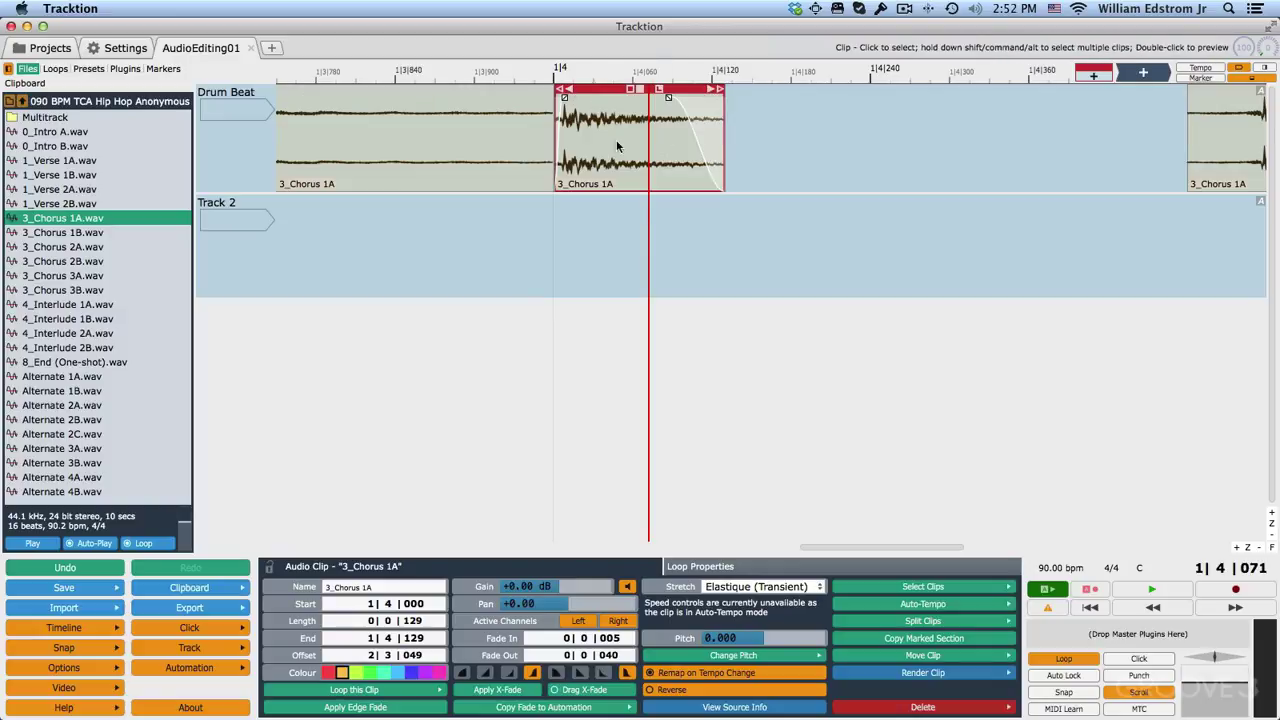
# Set the hit's end to about 1|4|130, and try moving the whole clip and moving its boundaries over fixed contents.
pyautogui.moveTo(605, 88)
pyautogui.mouseDown()
pyautogui.moveTo(632, 95)
pyautogui.moveTo(606, 96)
pyautogui.mouseUp()
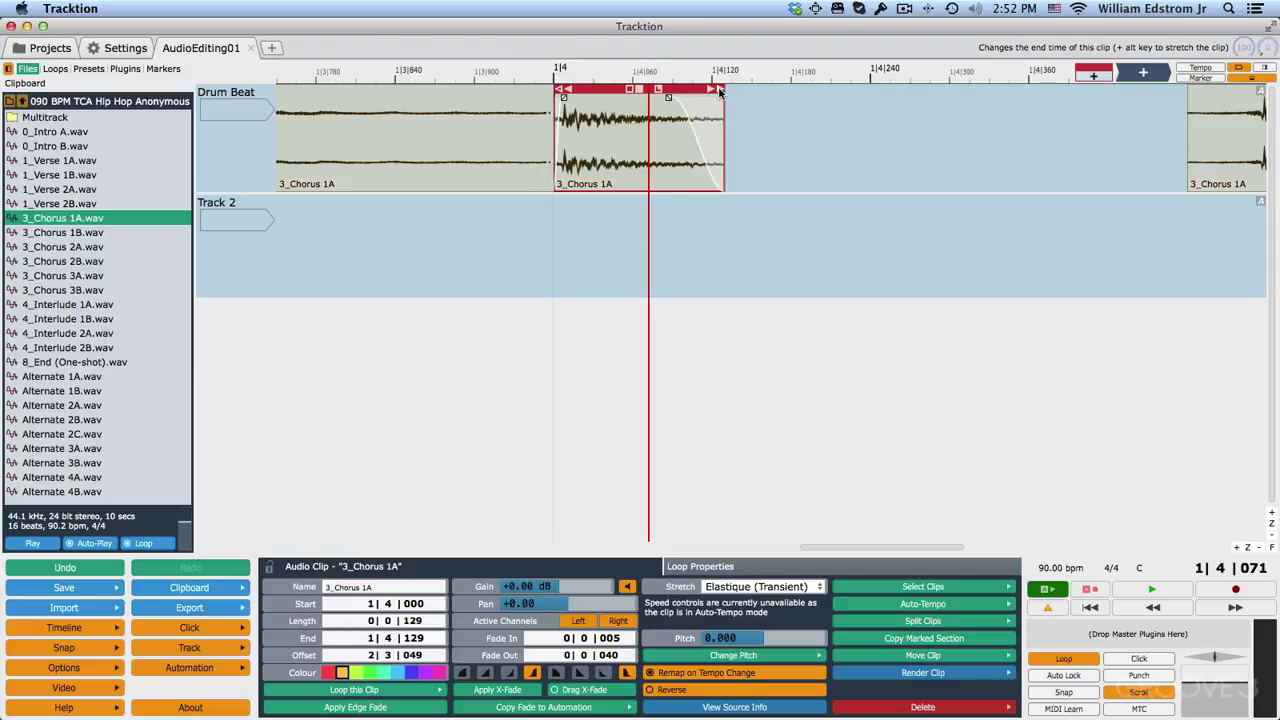
pyautogui.moveTo(721, 89); pyautogui.dragTo(644, 94)
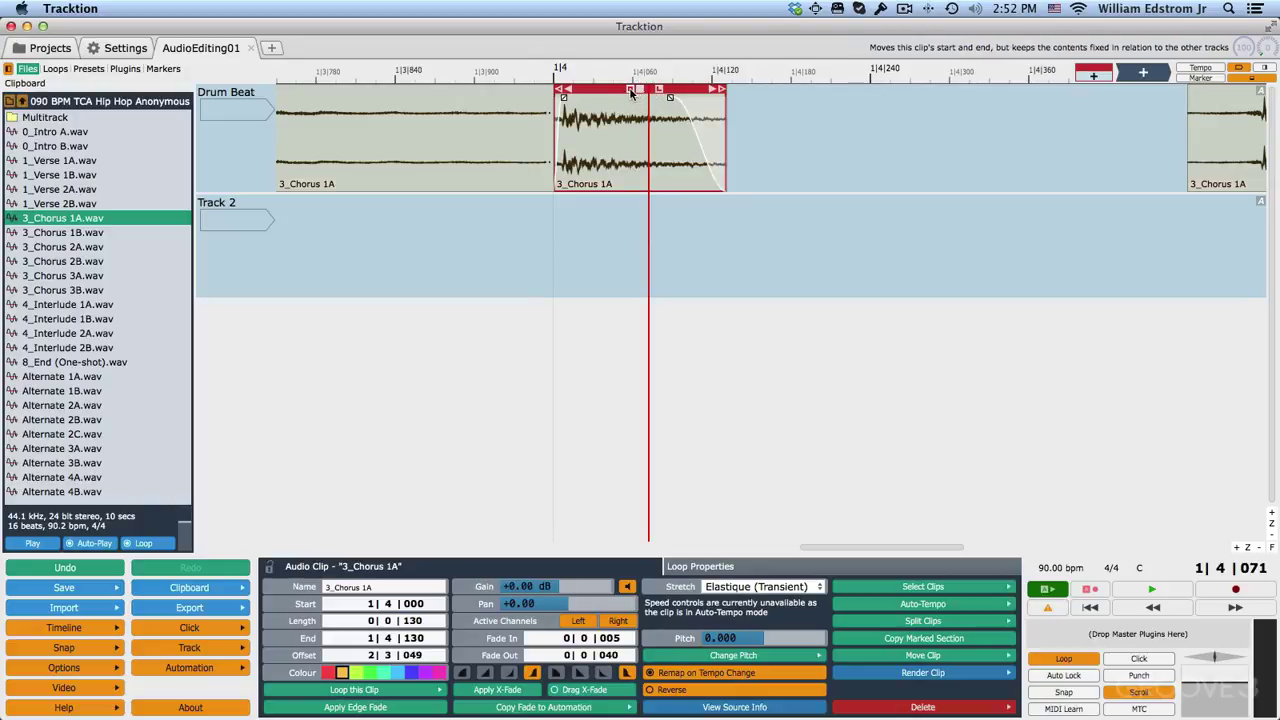
pyautogui.moveTo(631, 93)
pyautogui.mouseDown()
pyautogui.moveTo(666, 94)
pyautogui.moveTo(578, 95)
pyautogui.moveTo(658, 94)
pyautogui.moveTo(630, 96)
pyautogui.mouseUp()
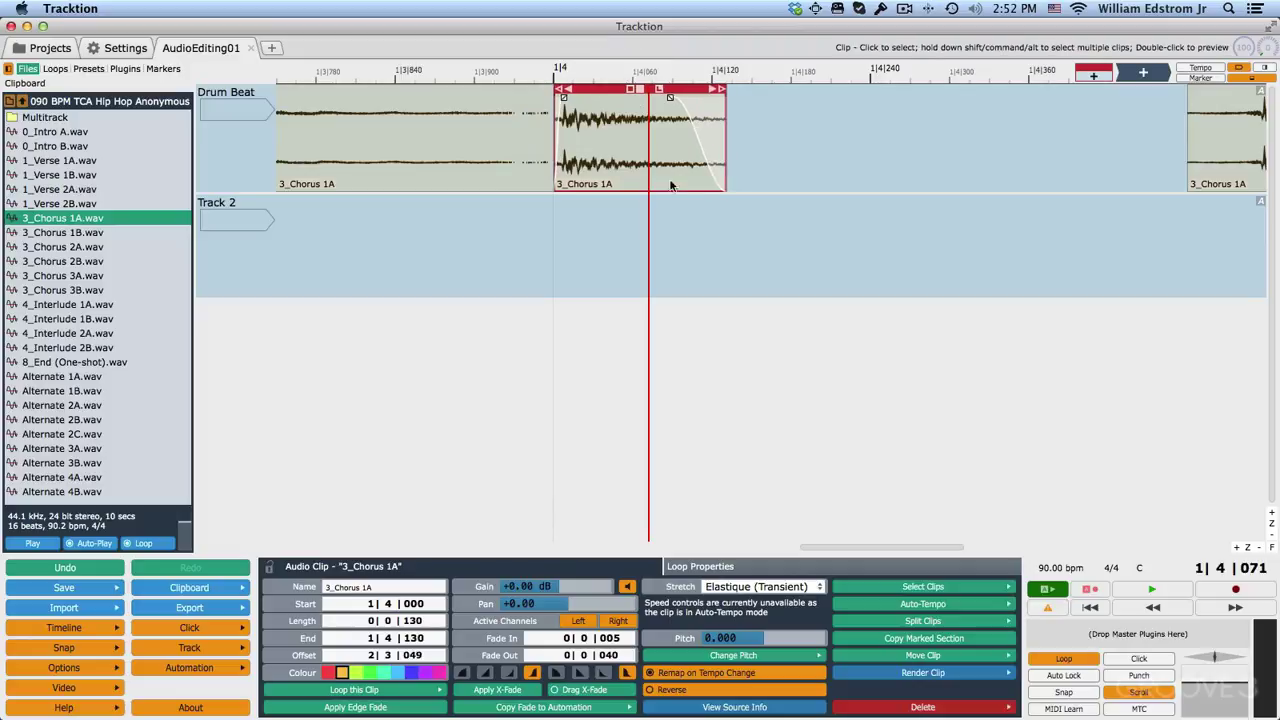
# Audition the whole one-bar loop with the edited beat-4 hit in context.
pyautogui.scroll(-10, 803, 80)
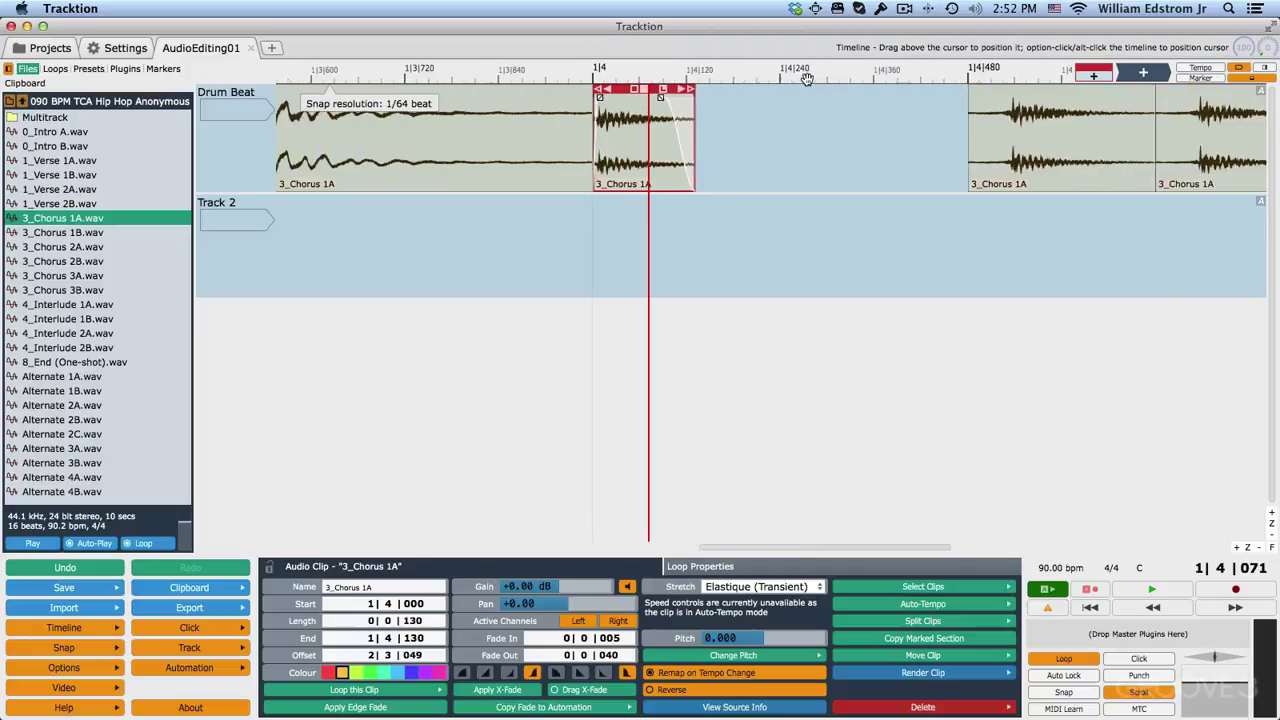
pyautogui.scroll(-10, 807, 79)
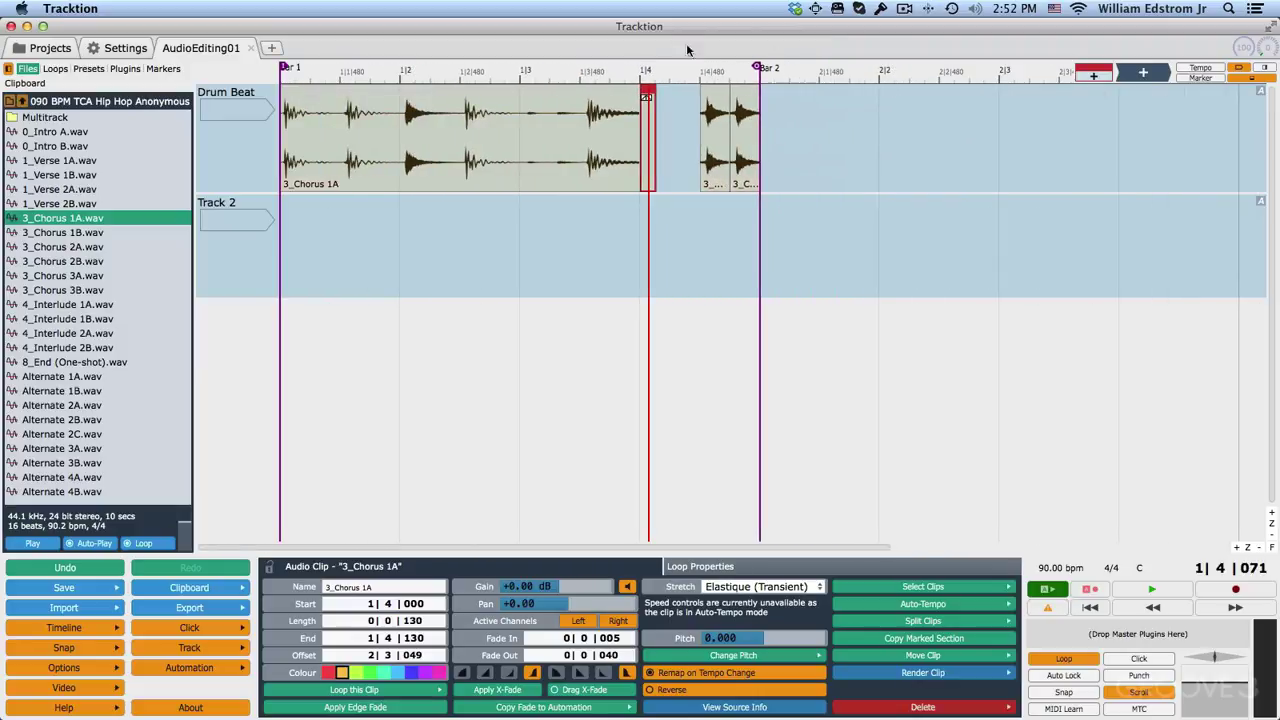
pyautogui.press('space')
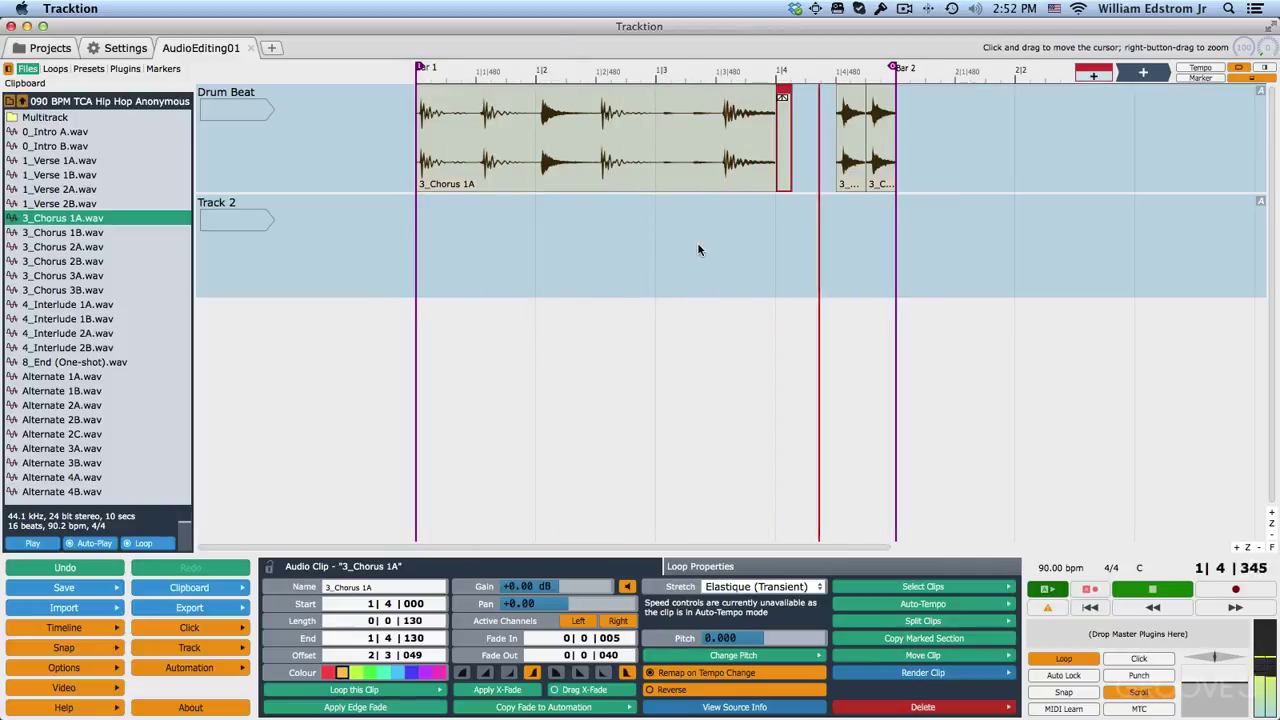
pyautogui.press('space')
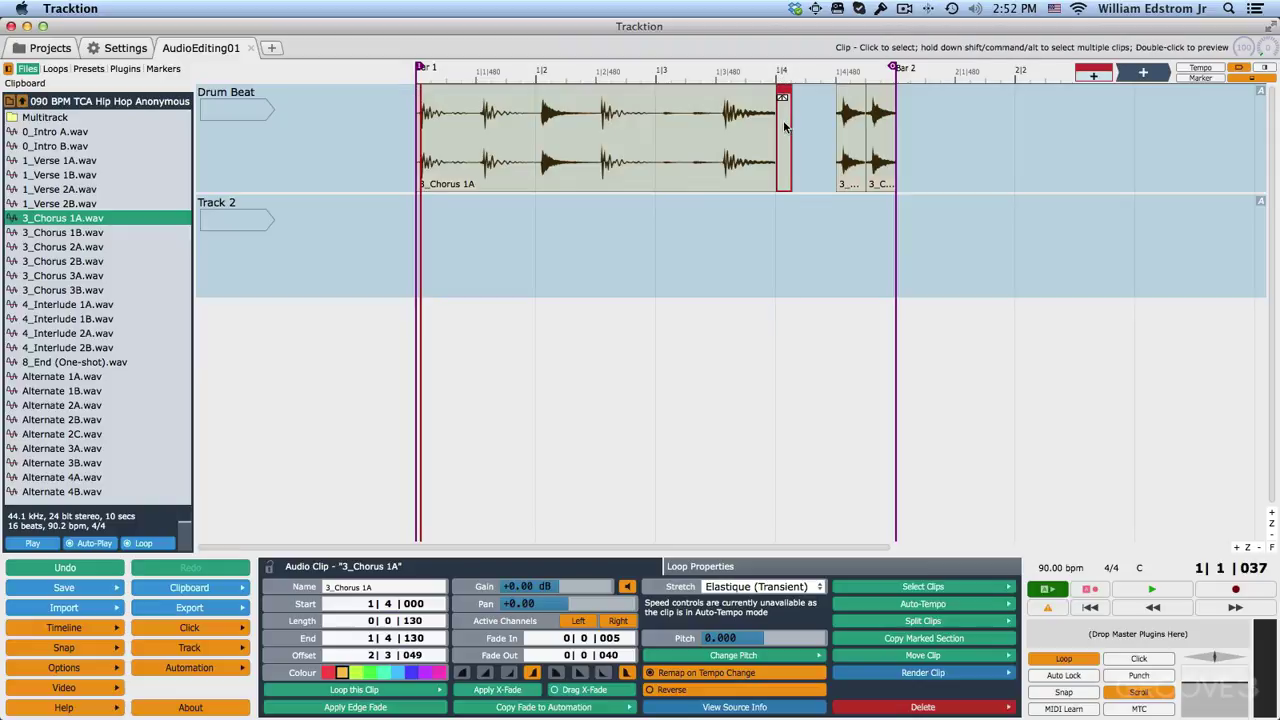
# Try extending the beat-4 hit to end at about 1|4|319, and audition the loop.
pyautogui.moveTo(785, 82); pyautogui.dragTo(898, 100)
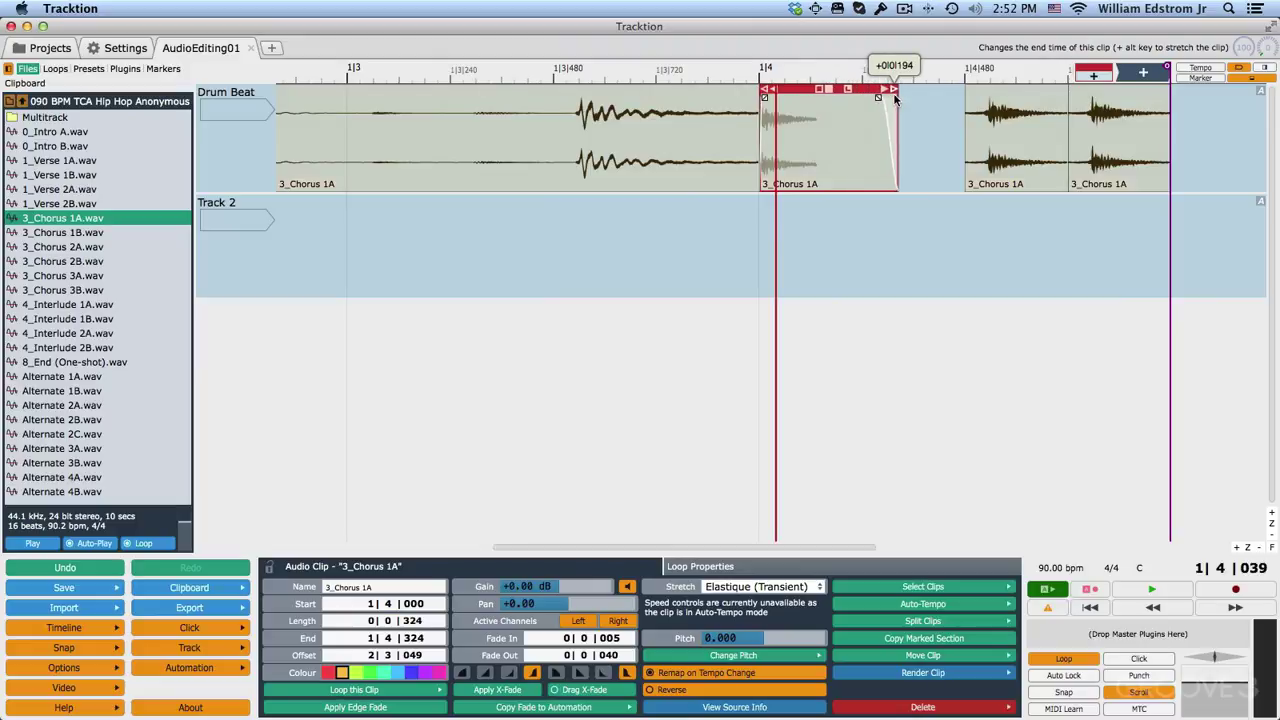
pyautogui.click(713, 114)
pyautogui.press('space')
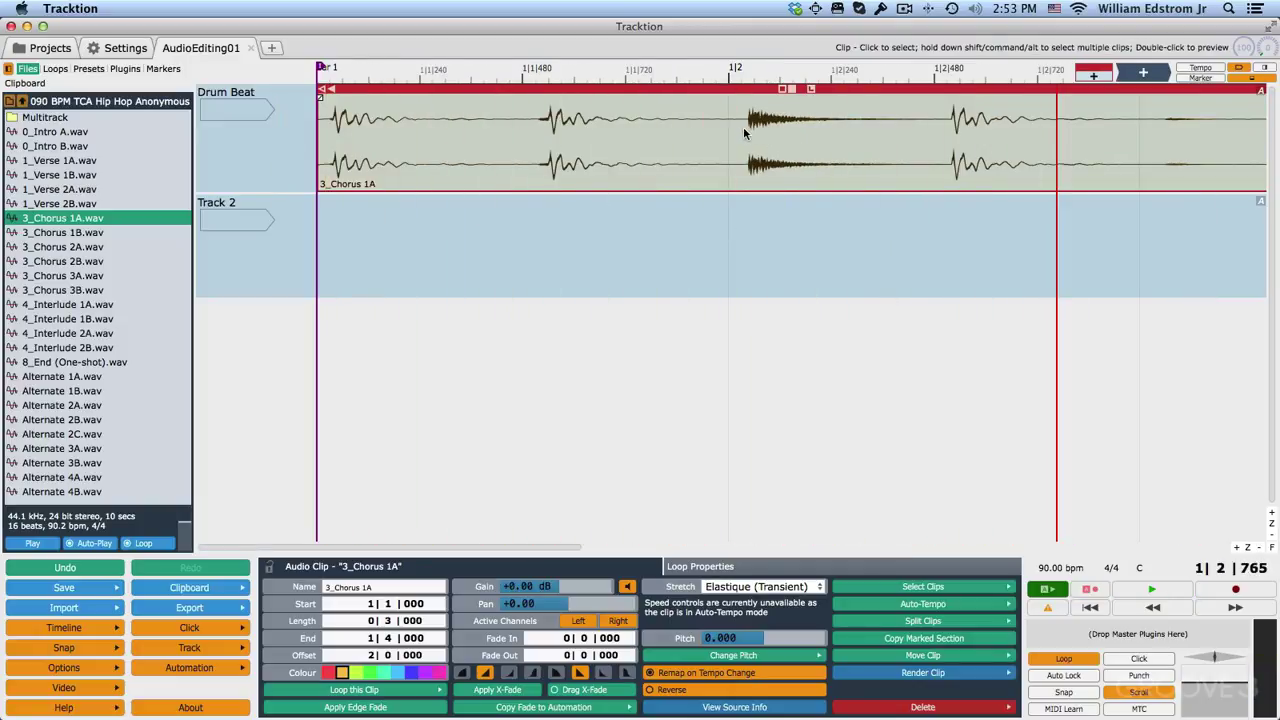
# Isolate the beat-2 snare hit by splitting the first clip at 1|2|039 and at 1|2|513.
pyautogui.moveTo(674, 138); pyautogui.dragTo(745, 145)
pyautogui.press('/')
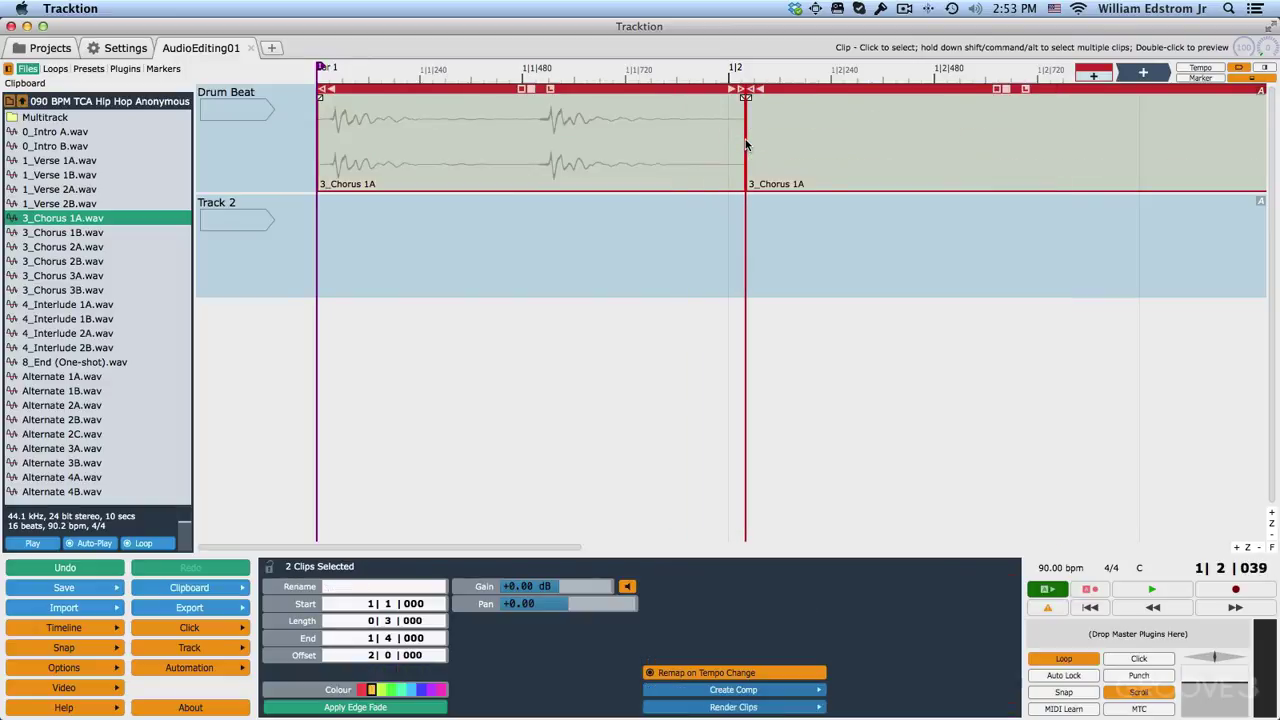
pyautogui.click(919, 152)
pyautogui.moveTo(919, 152); pyautogui.dragTo(949, 155)
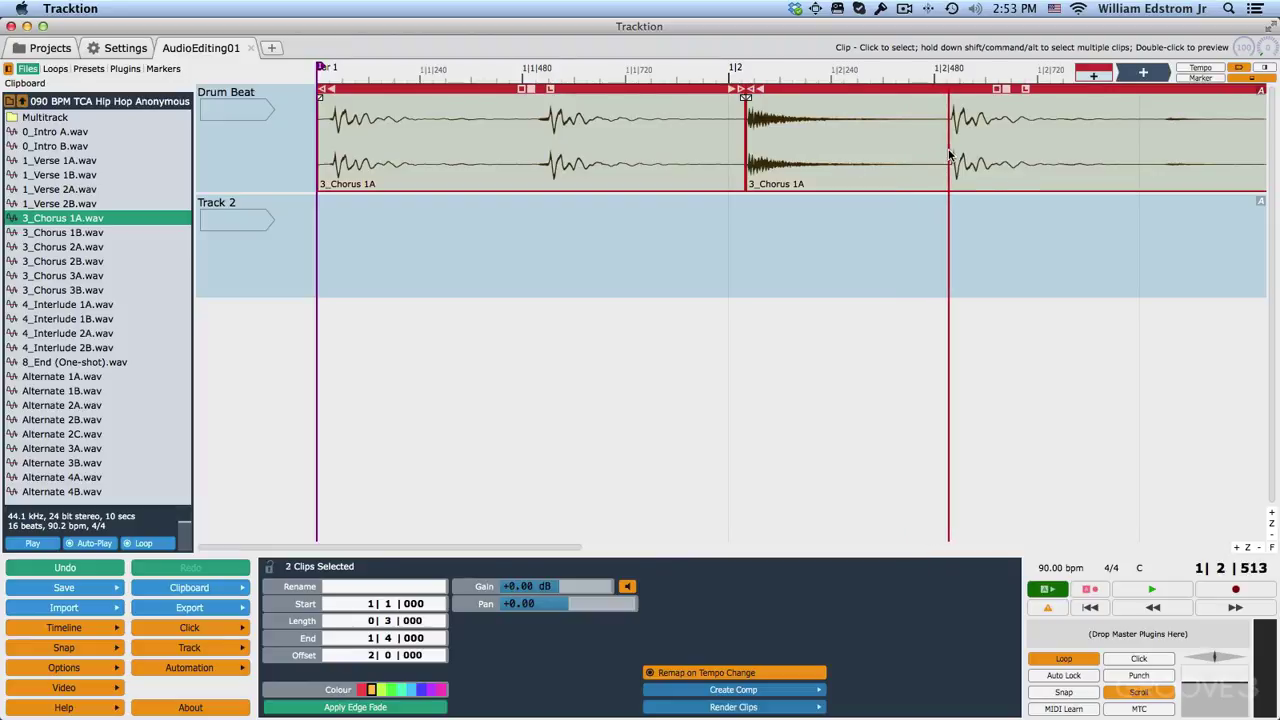
pyautogui.press('/')
# Copy the isolated beat-2 hit and paste it at 1|4|002 in place of the old beat-4 hit.
pyautogui.click(794, 91)
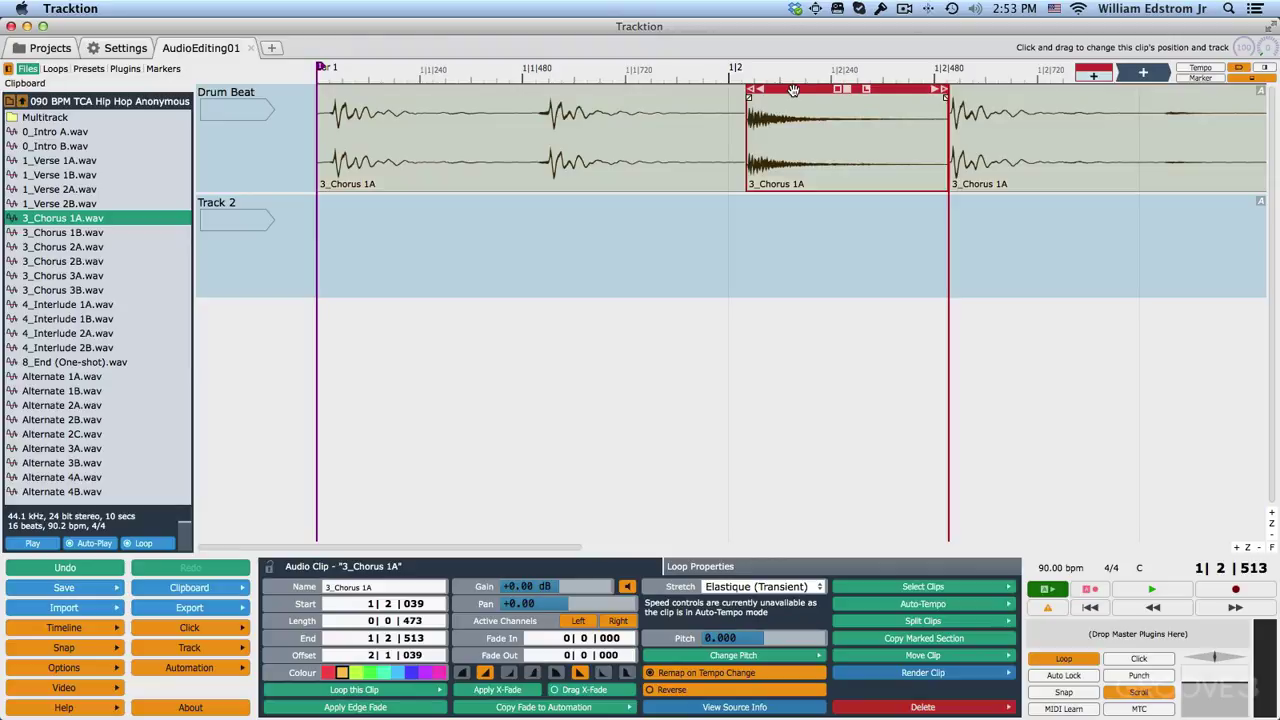
pyautogui.press('super+c')
pyautogui.hscroll(10, 839, 60)
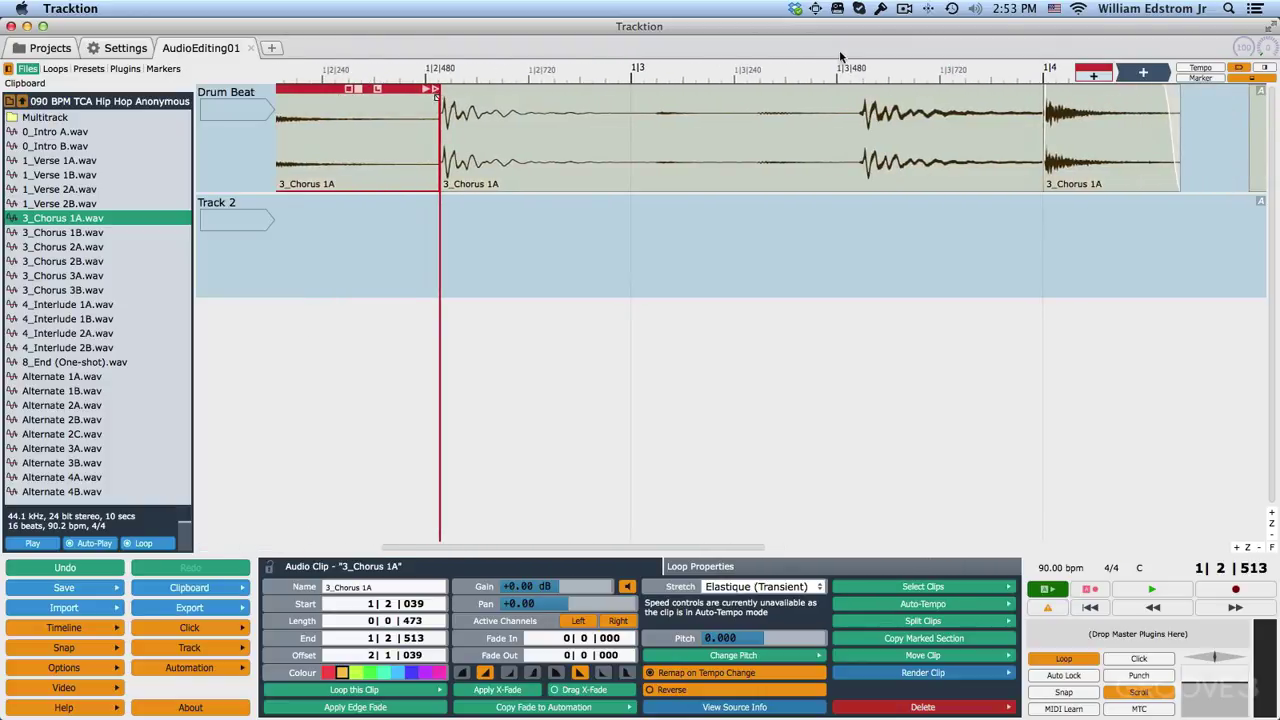
pyautogui.hscroll(7, 839, 60)
pyautogui.click(768, 160)
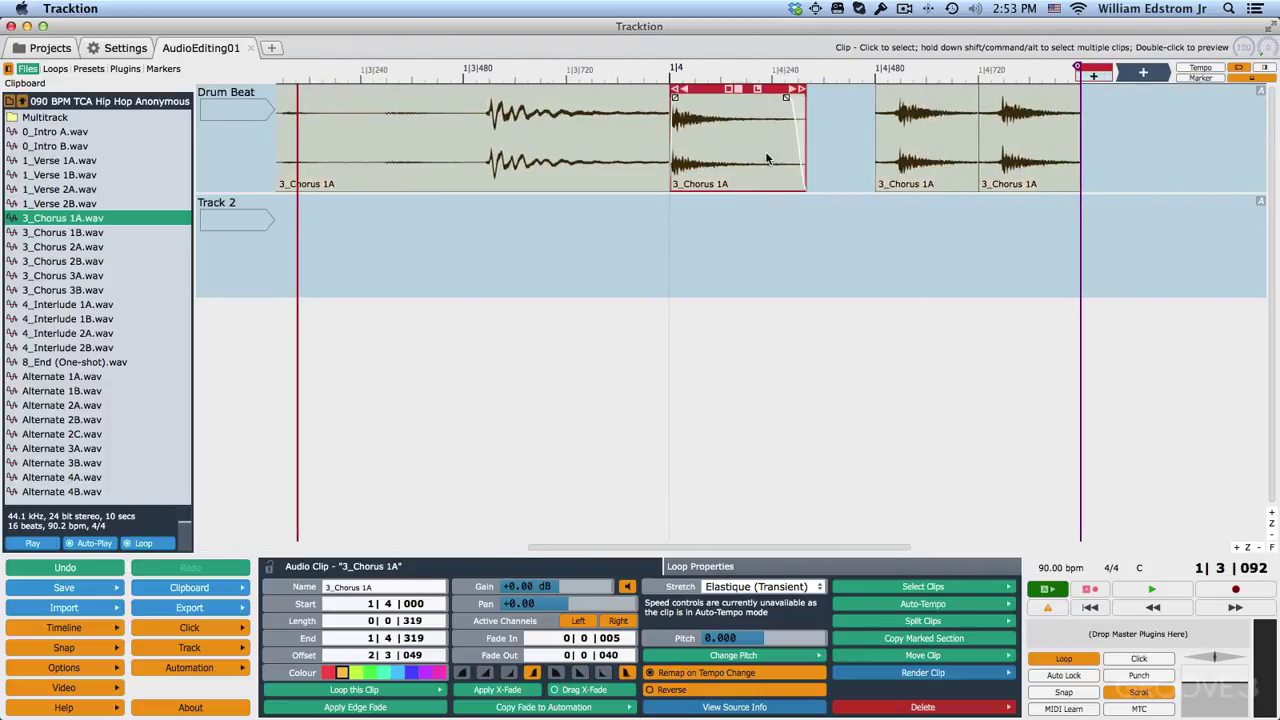
pyautogui.press('Delete')
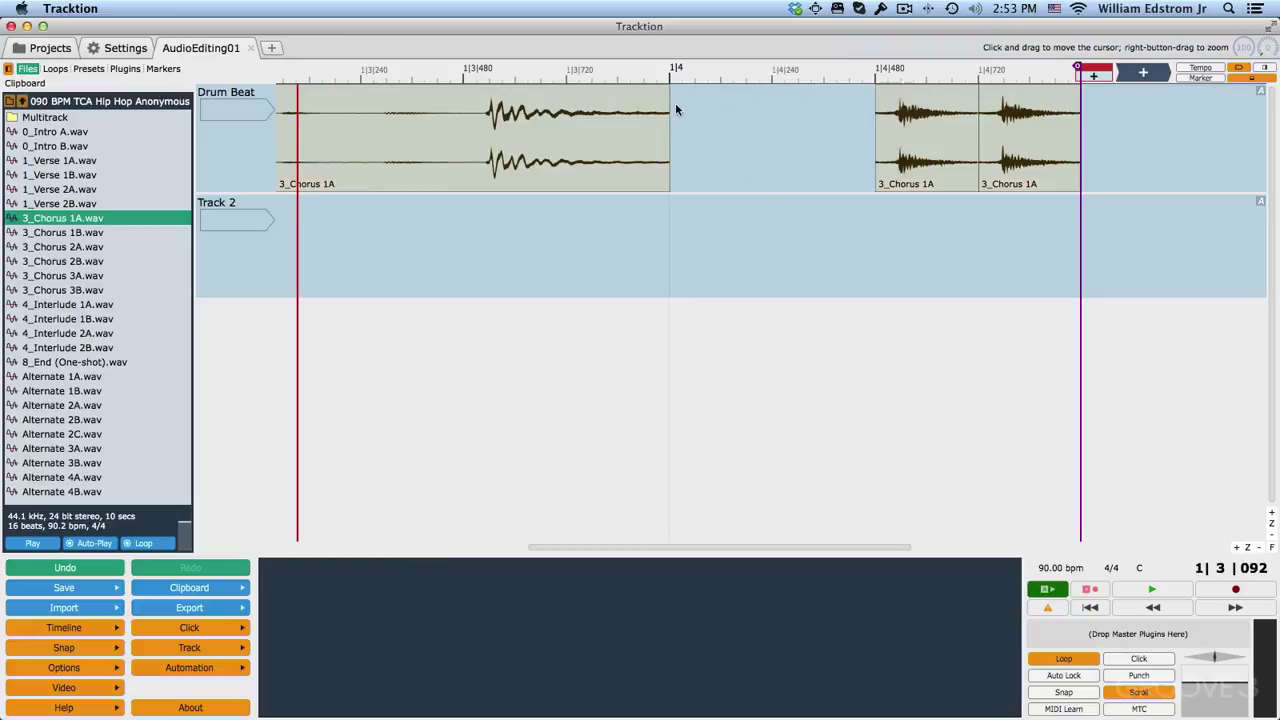
pyautogui.moveTo(674, 103)
pyautogui.mouseDown()
pyautogui.moveTo(655, 103)
pyautogui.moveTo(669, 103)
pyautogui.mouseUp()
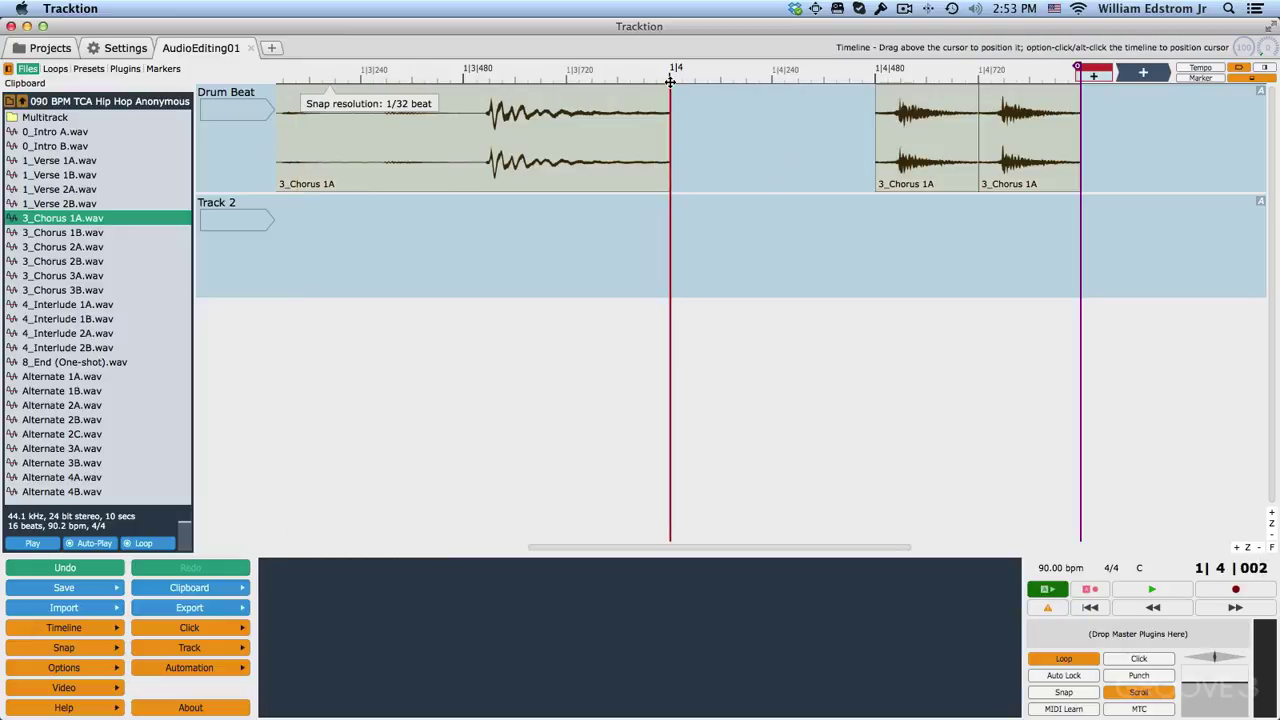
pyautogui.press('super+v')
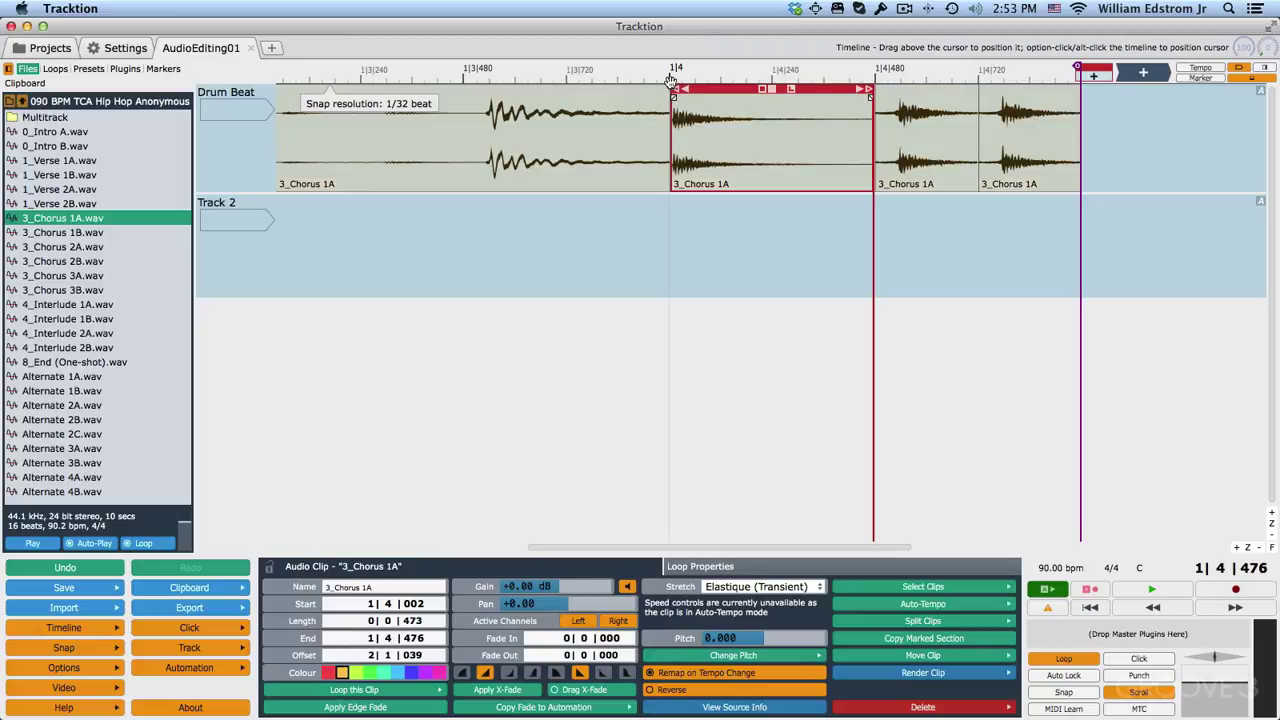
# Delete the two short clips at the end of the bar and paste another copy of the snare hit at 1|4|476.
pyautogui.click(928, 167)
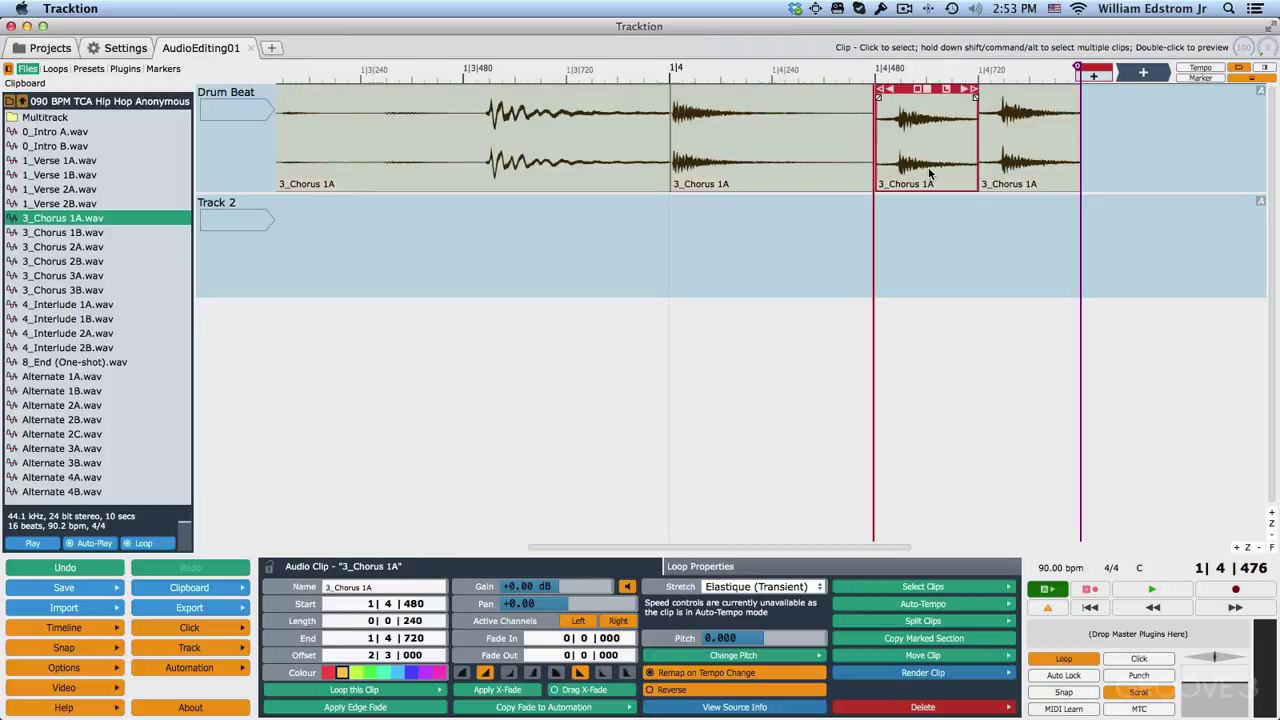
pyautogui.press('Delete')
pyautogui.press('Delete')
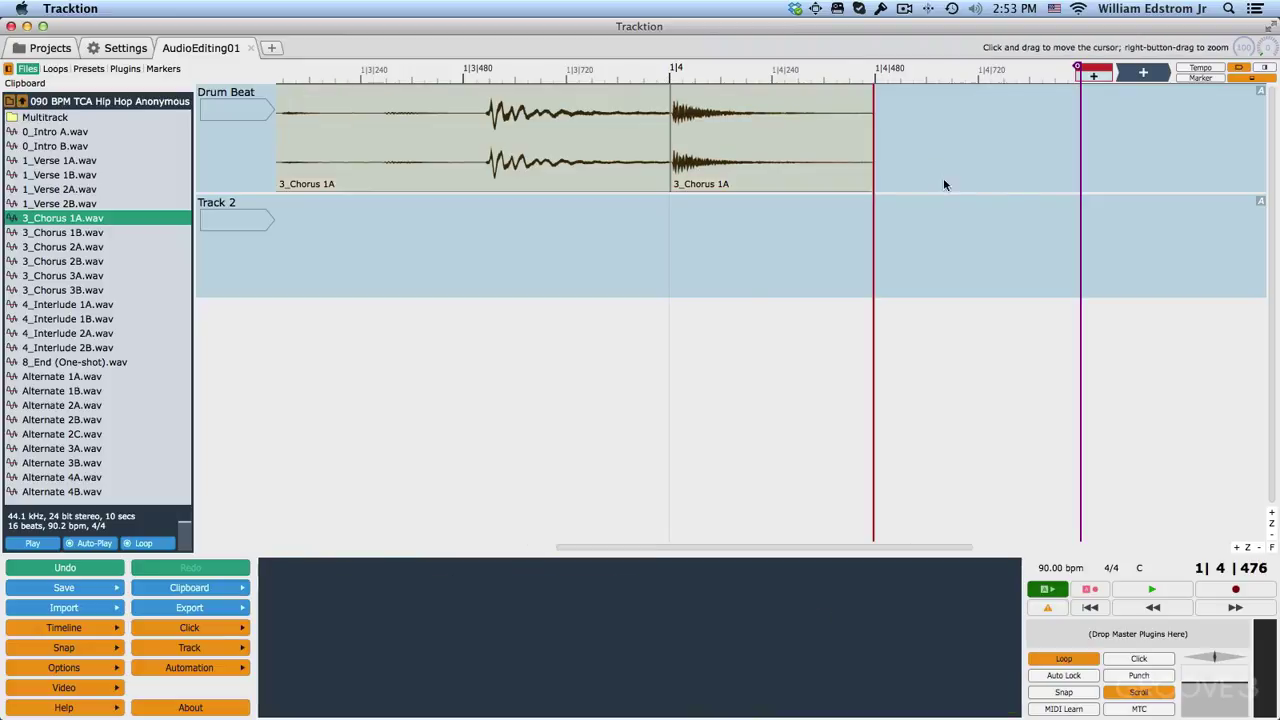
pyautogui.press('super+v')
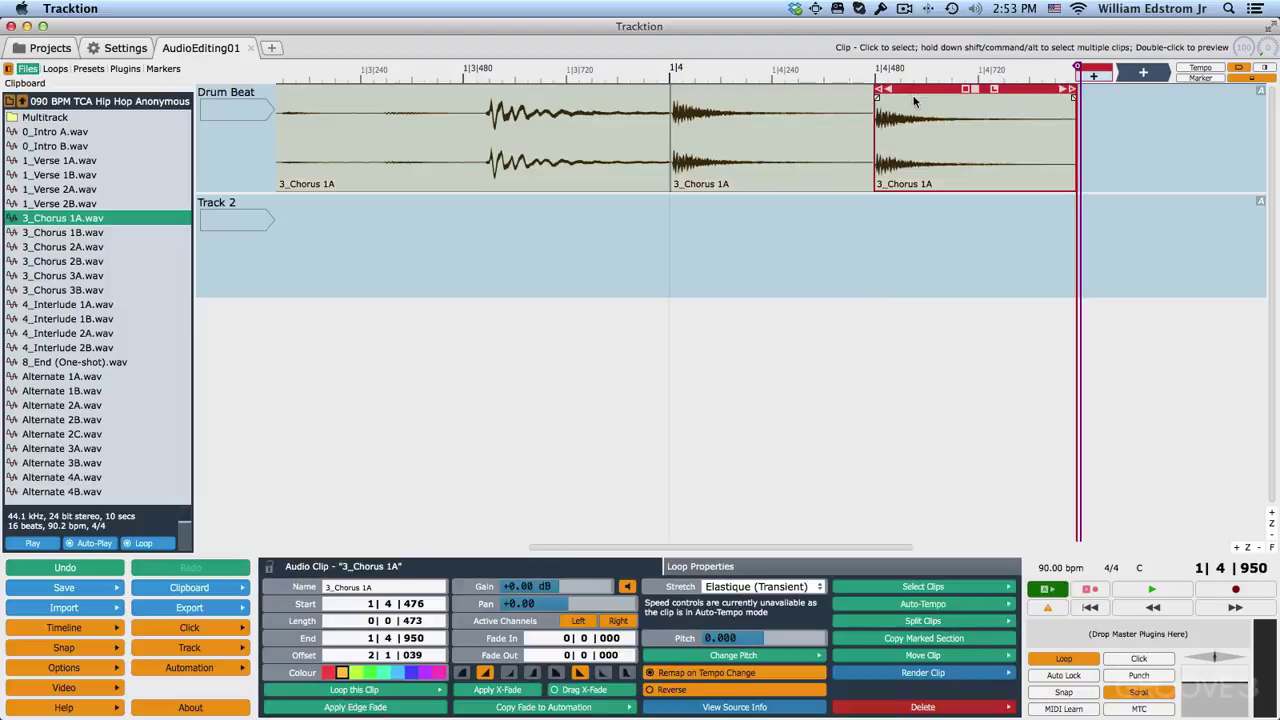
# Shorten the last pasted hit to end at 1|4|720 and duplicate it directly behind itself, auditioning the result.
pyautogui.moveTo(1073, 92); pyautogui.dragTo(970, 103)
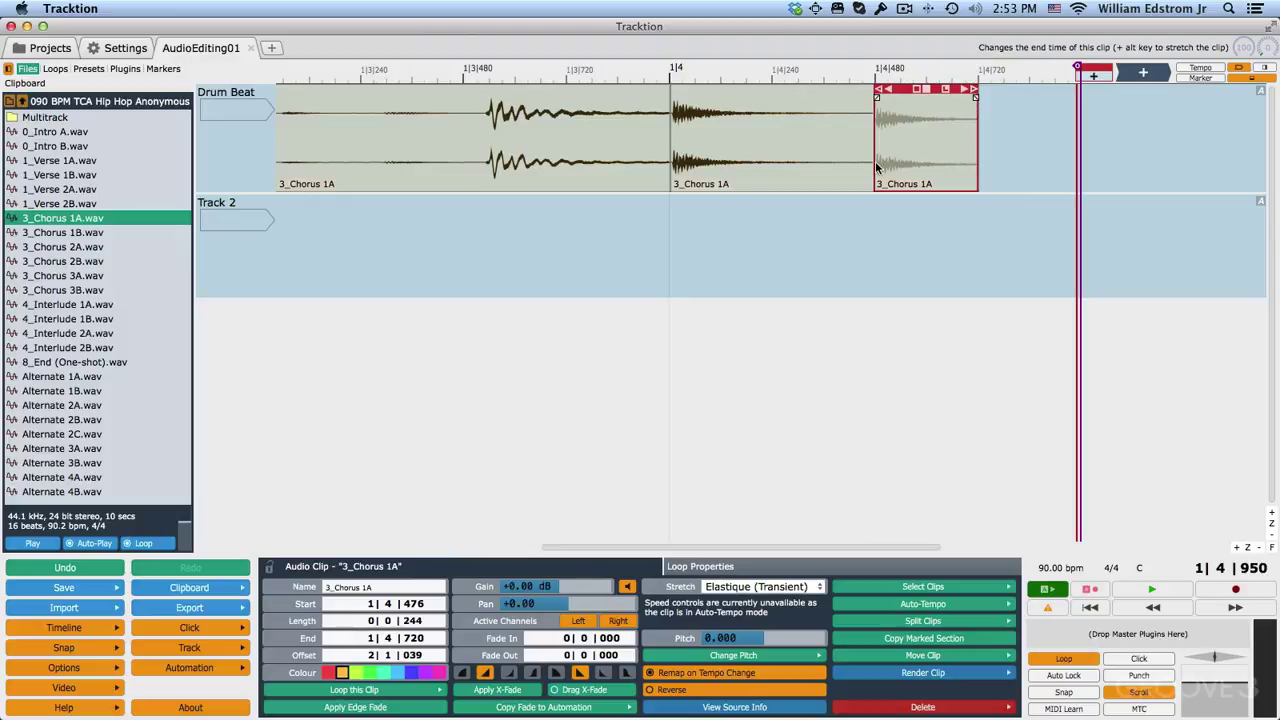
pyautogui.press('super+d')
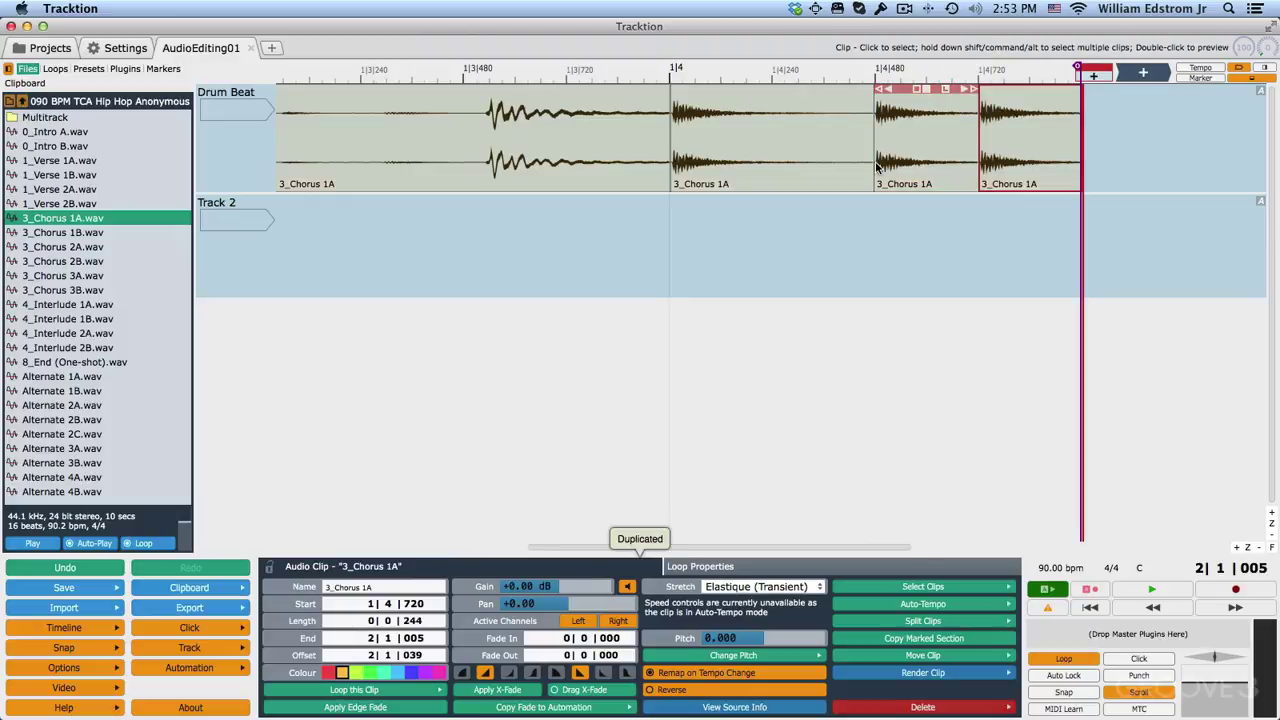
pyautogui.press('space')
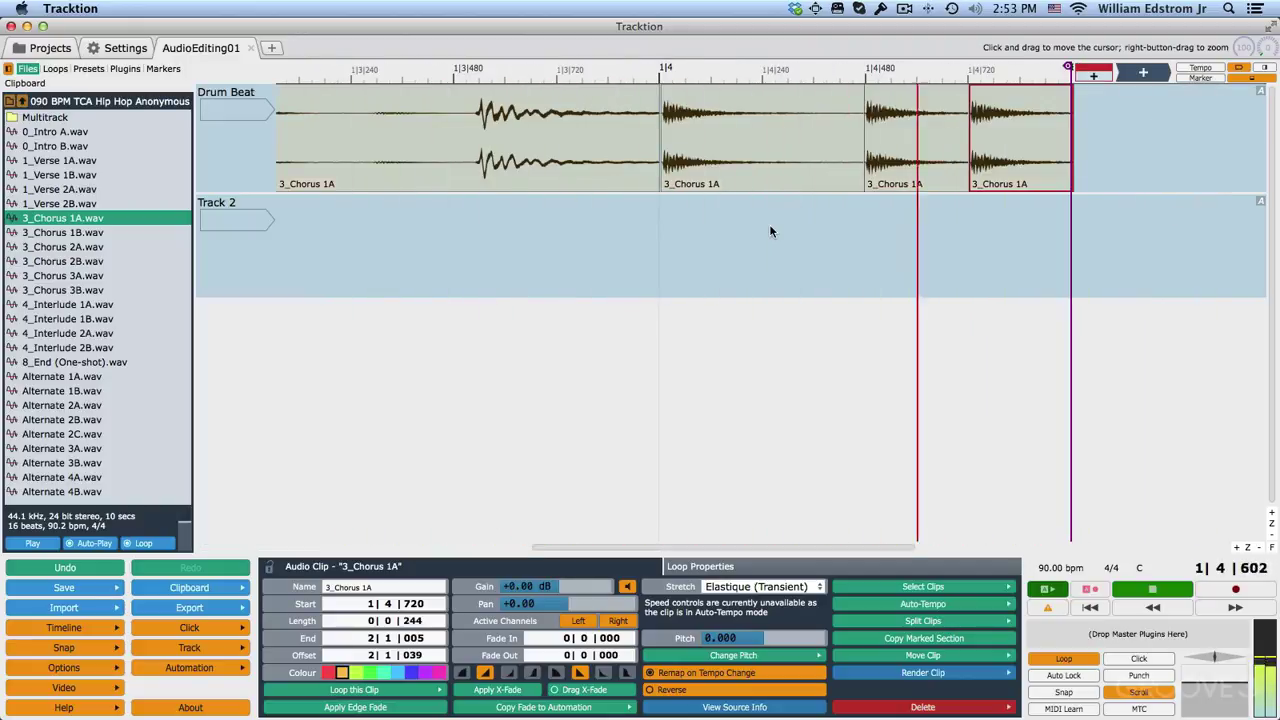
pyautogui.press('space')
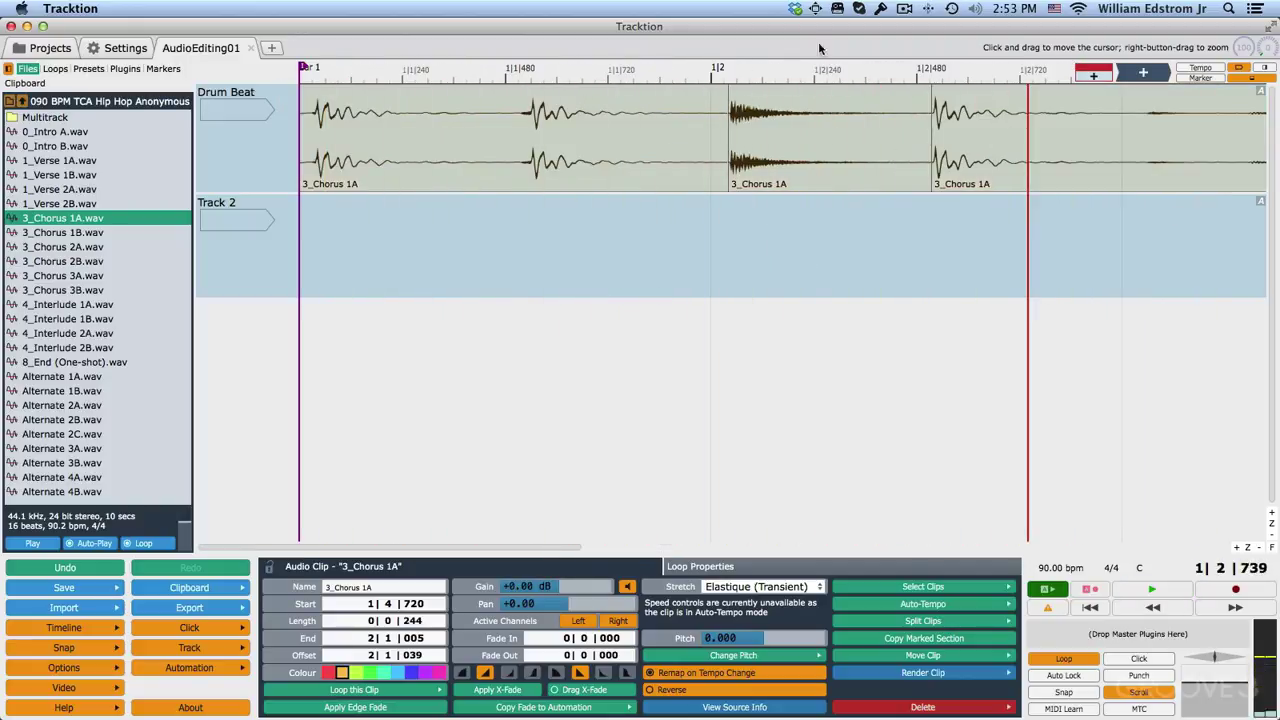
# Trim the first clip's end back to beat 2 and move the isolated snare hit earlier to start at 1|1|958.
pyautogui.click(733, 113)
pyautogui.click(725, 115)
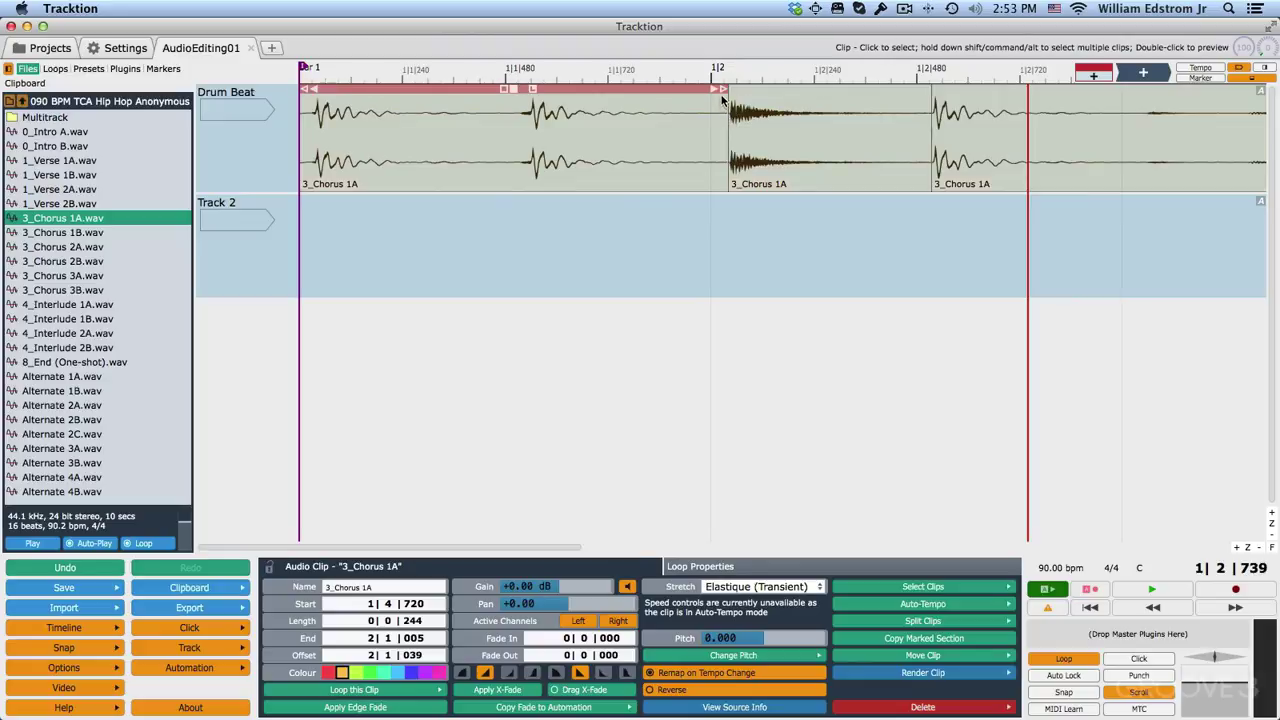
pyautogui.click(754, 140)
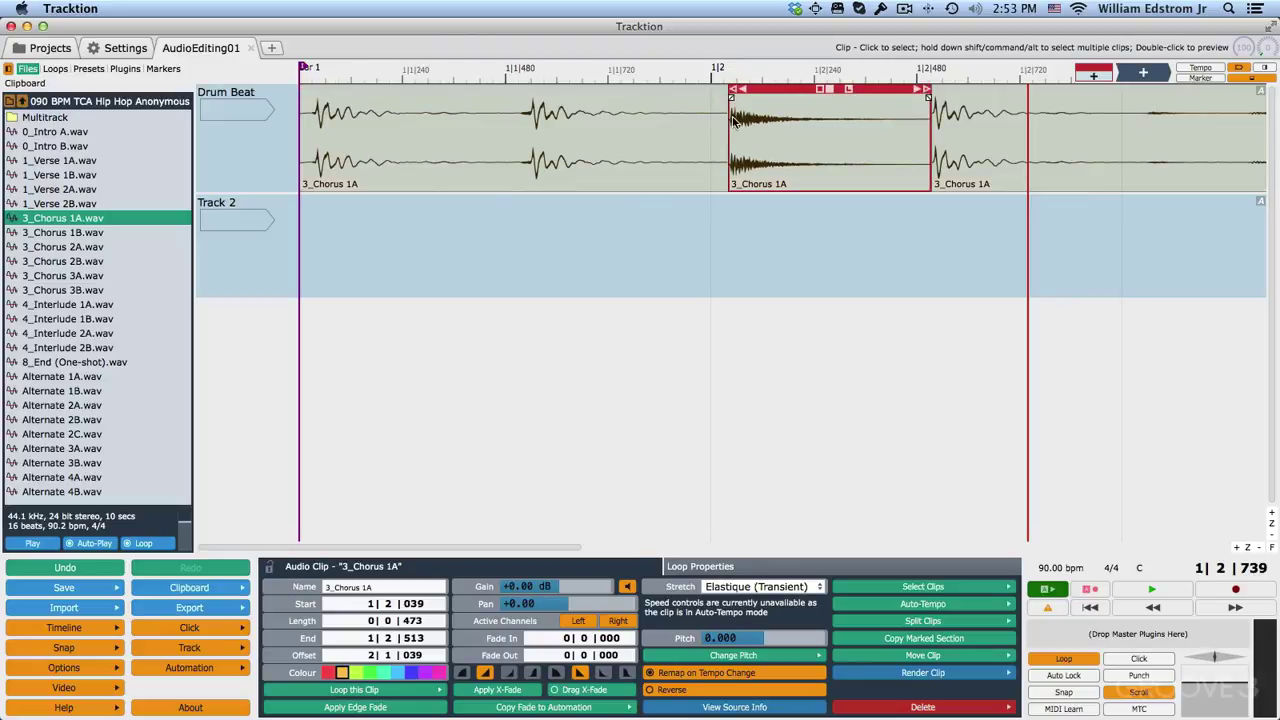
pyautogui.click(725, 115)
pyautogui.moveTo(724, 91)
pyautogui.mouseDown()
pyautogui.moveTo(708, 91)
pyautogui.moveTo(768, 91)
pyautogui.moveTo(745, 91)
pyautogui.mouseUp()
pyautogui.click(757, 128)
pyautogui.click(745, 140)
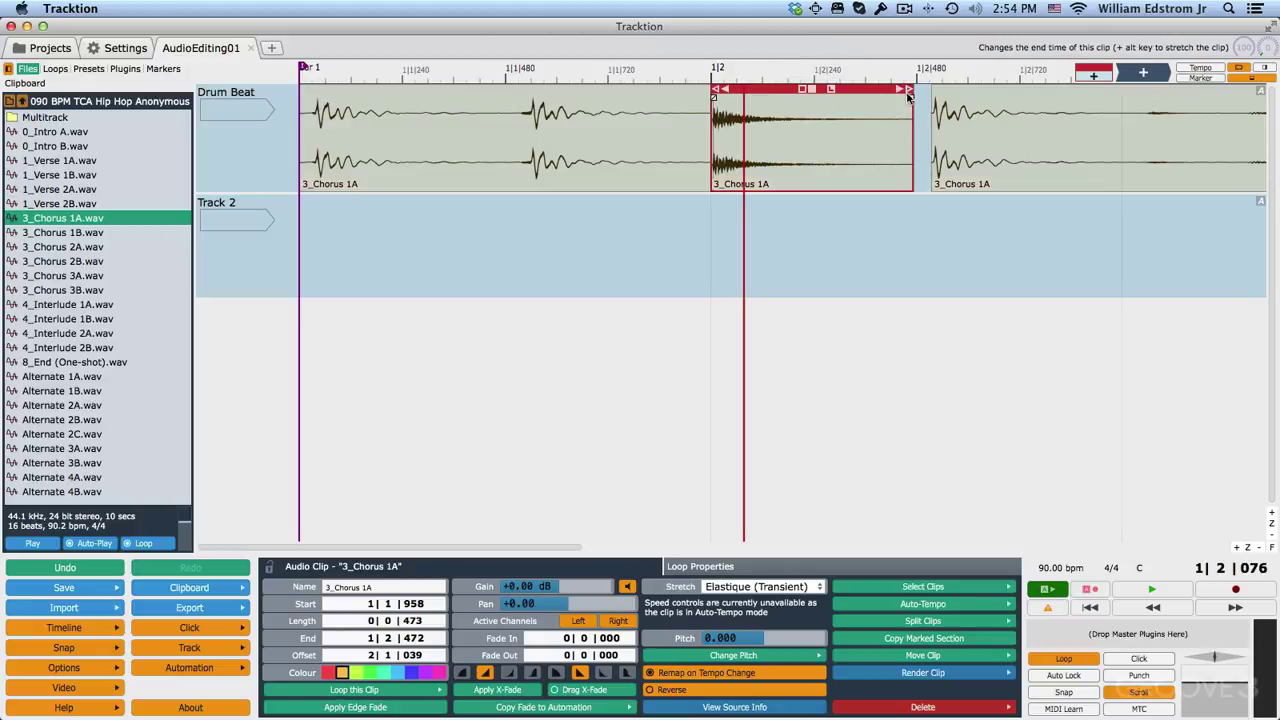
# Give the beat-2 snare hit a fade-out of 0|0|046 and audition the loop.
pyautogui.moveTo(893, 103); pyautogui.dragTo(889, 104)
pyautogui.press('space')
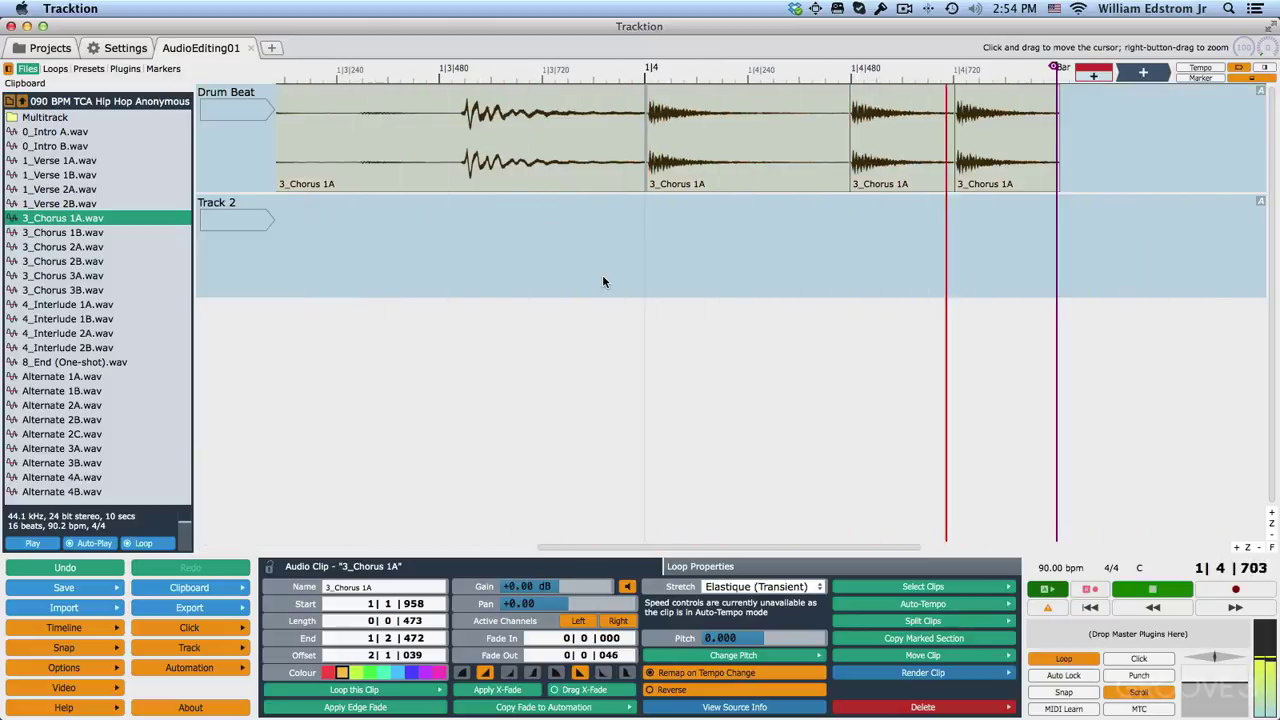
pyautogui.press('space')
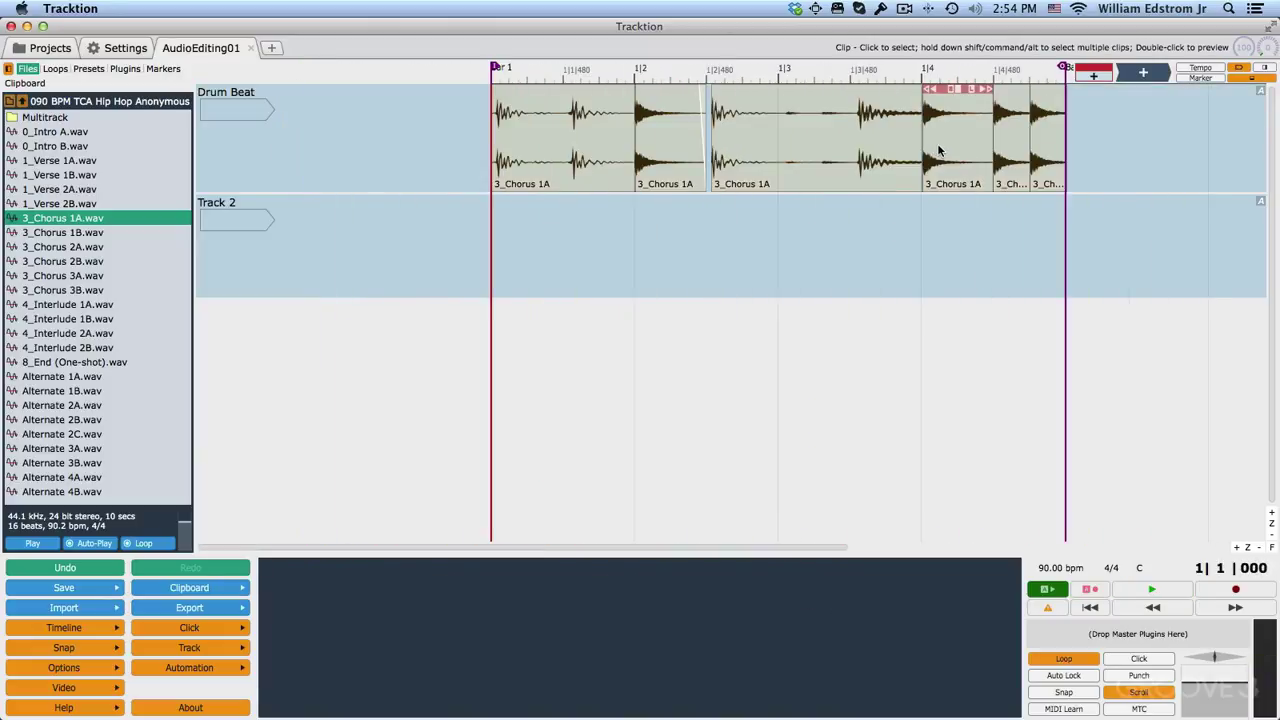
# Lower the gain of the beat-4 snare hit to -3.26 dB.
pyautogui.click(940, 150)
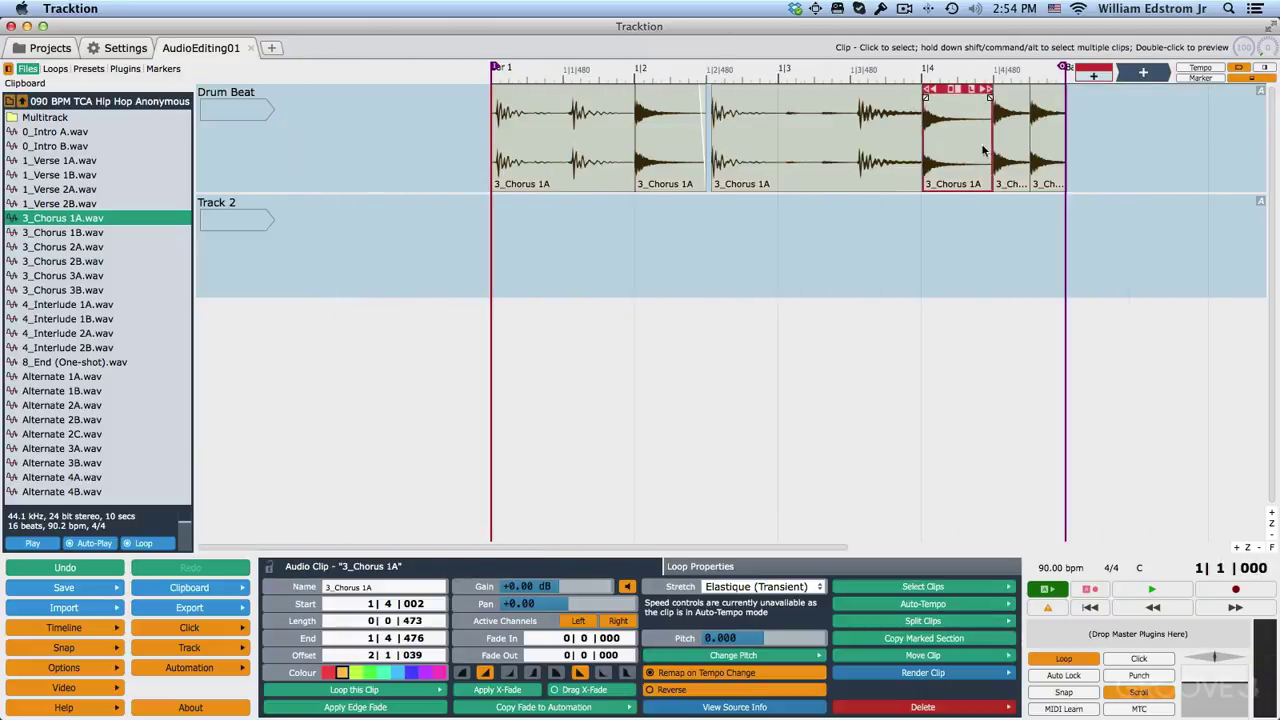
pyautogui.click(1003, 150)
pyautogui.click(1045, 150)
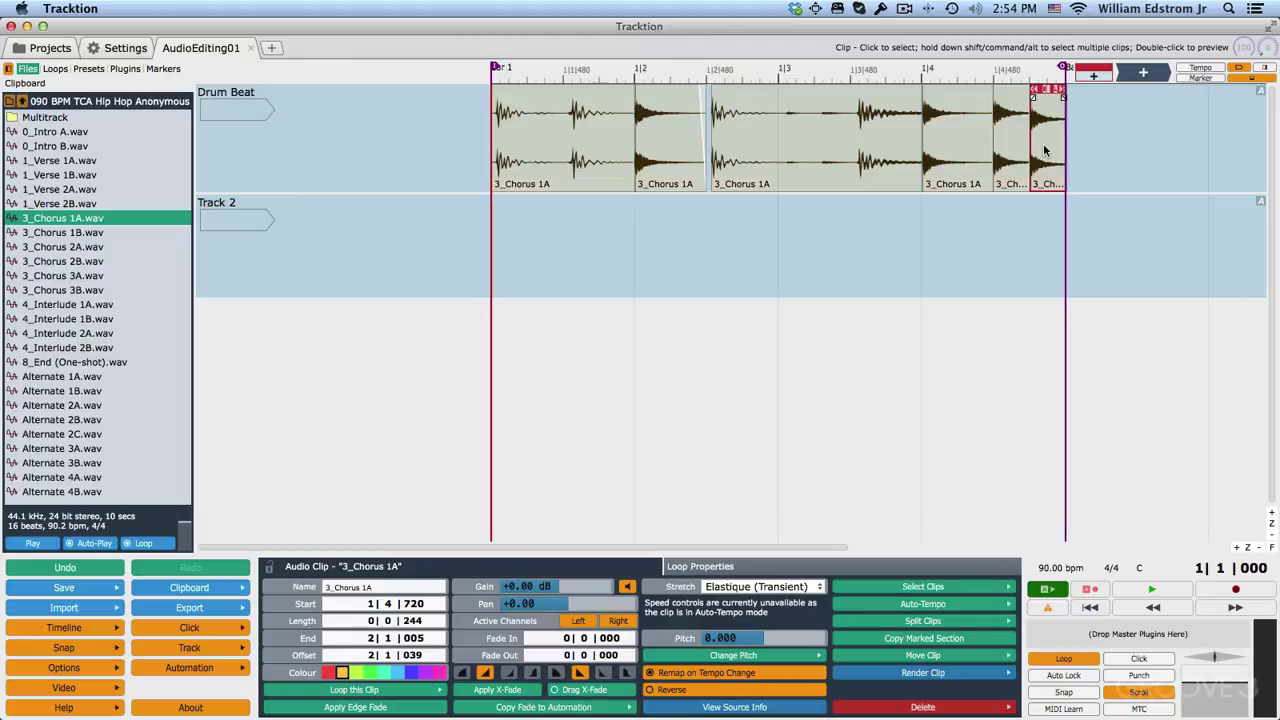
pyautogui.click(970, 140)
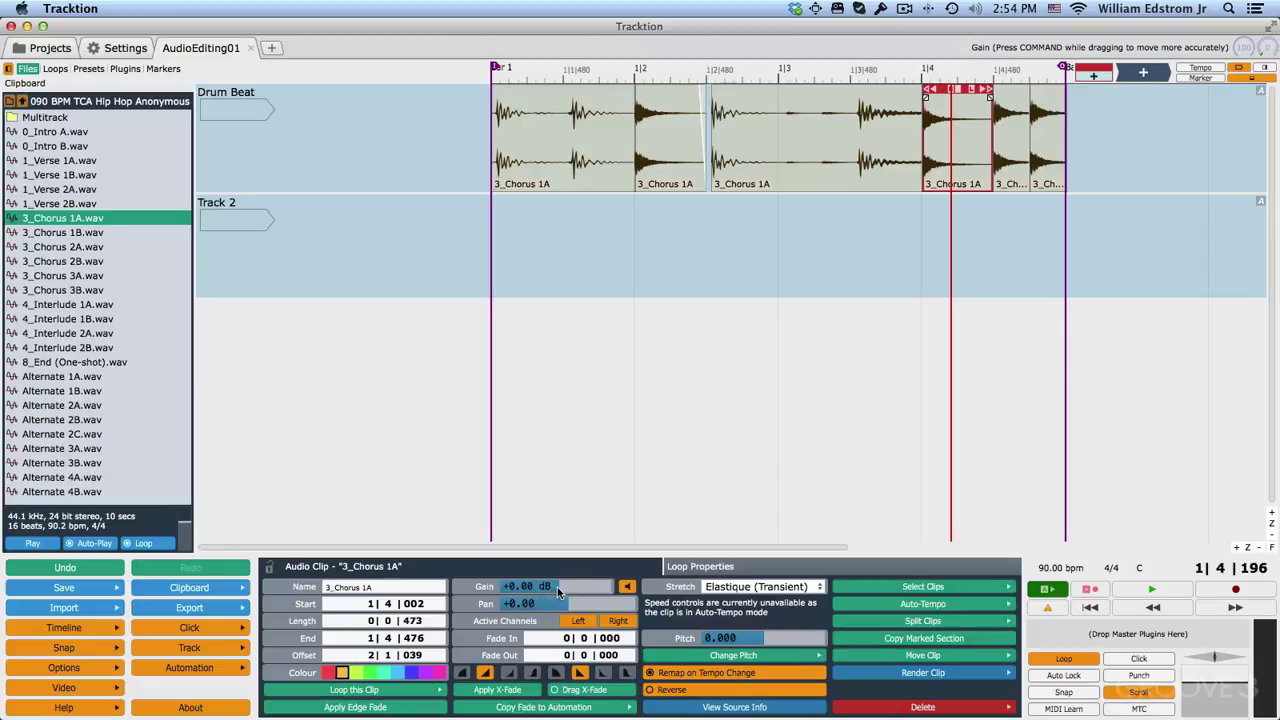
pyautogui.moveTo(557, 587); pyautogui.dragTo(551, 588)
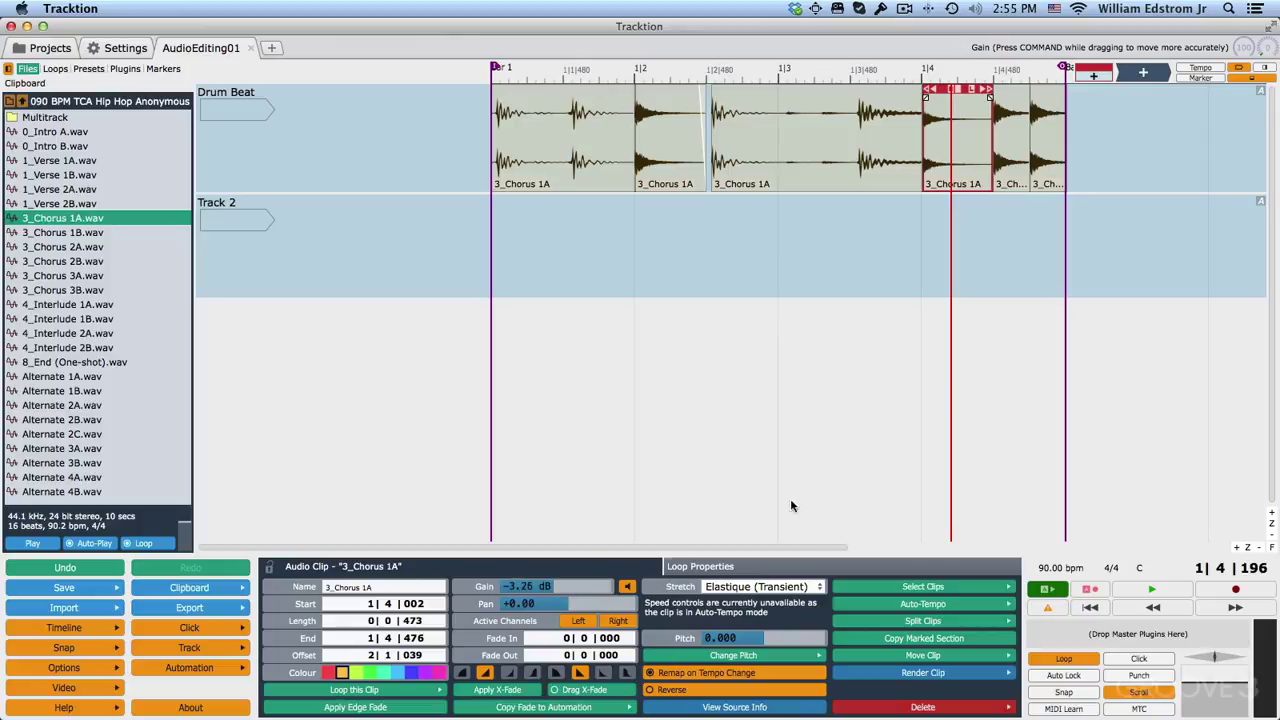
# Lower the gain of the hit at 1|4|476 first to -1.82 dB and finally to -9.52 dB, auditioning the loop in between.
pyautogui.click(1012, 140)
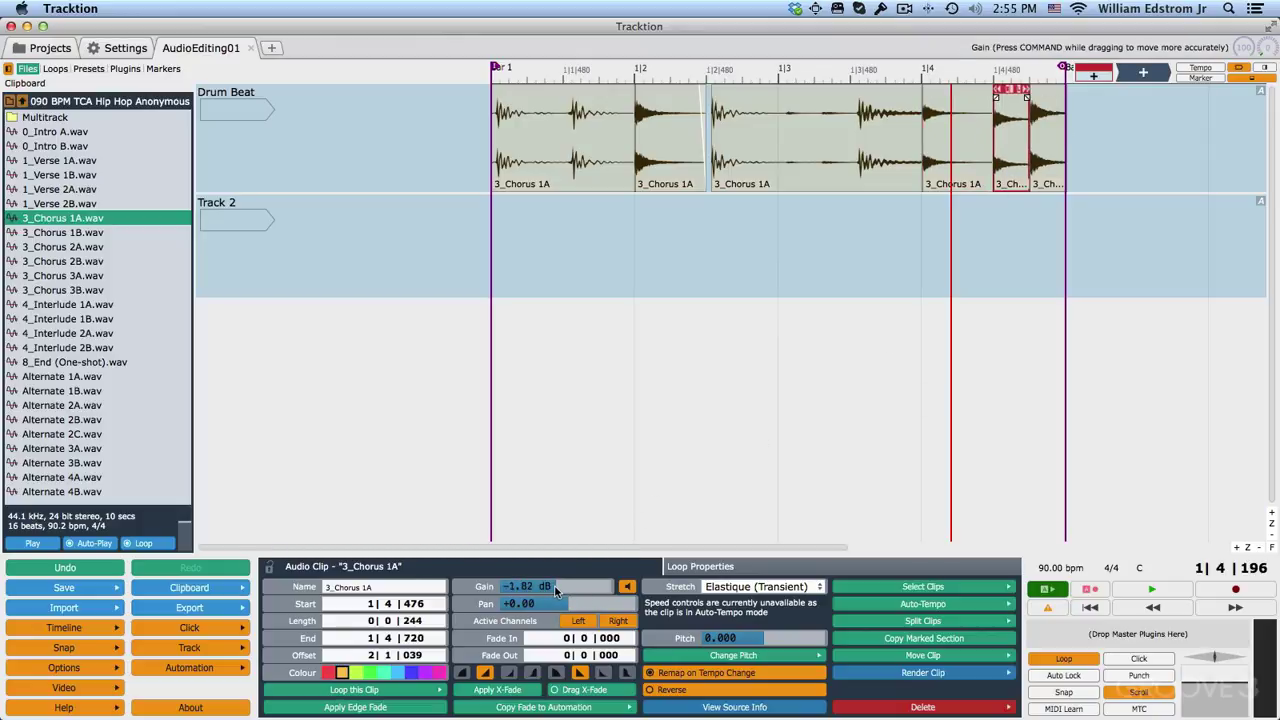
pyautogui.press('space')
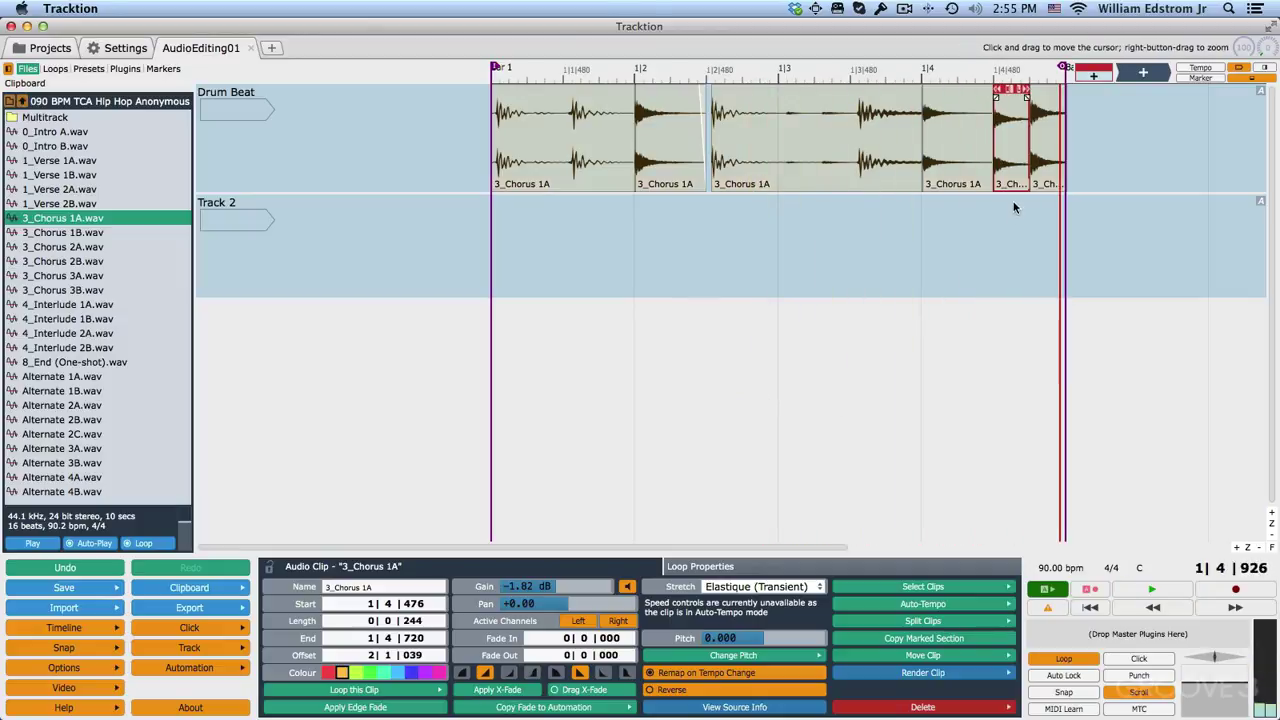
pyautogui.press('space')
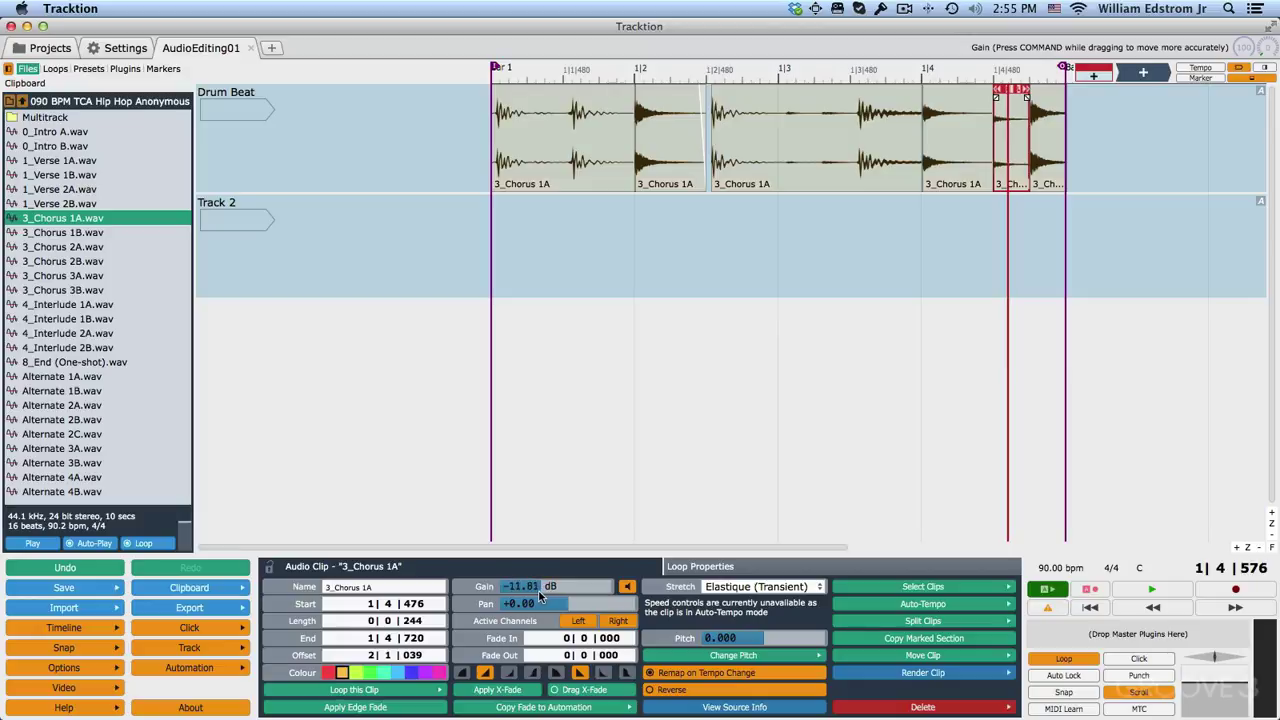
pyautogui.moveTo(546, 591); pyautogui.dragTo(540, 594)
pyautogui.press('space')
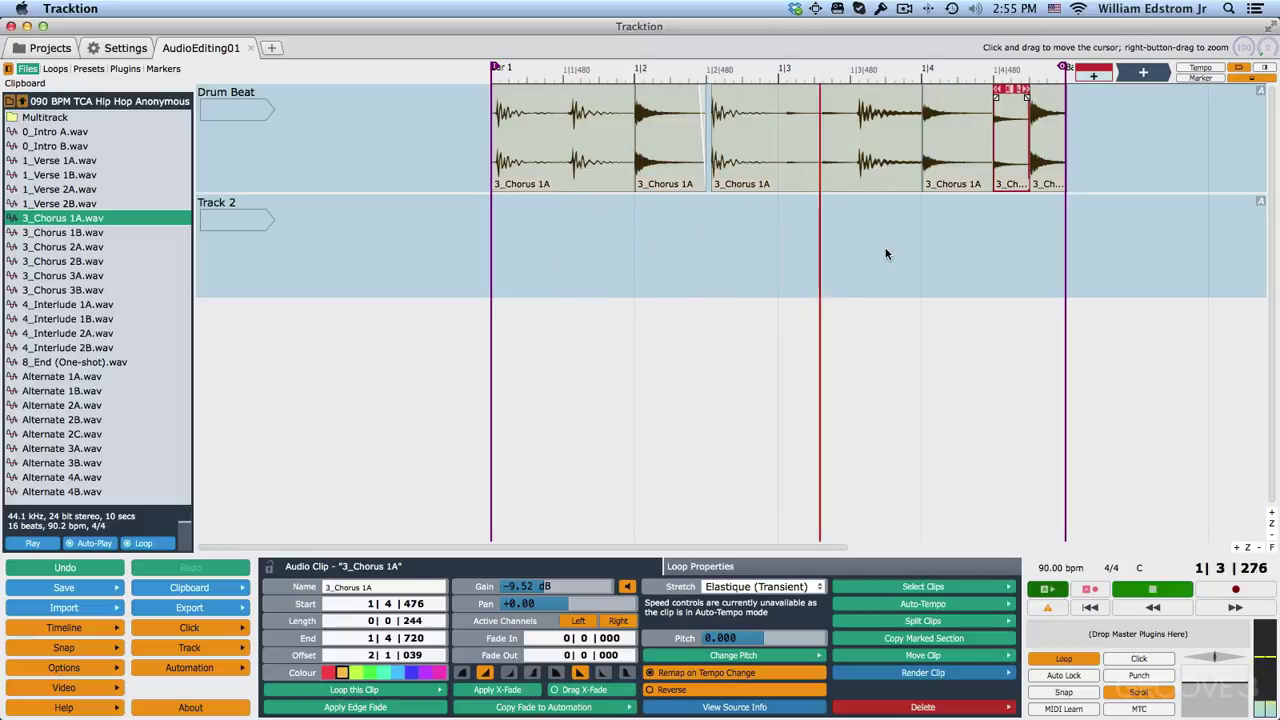
pyautogui.press('space')
# Set the gain of the beat-4 snare hit at 1|4|002 to 0 dB and audition the loop.
pyautogui.click(958, 150)
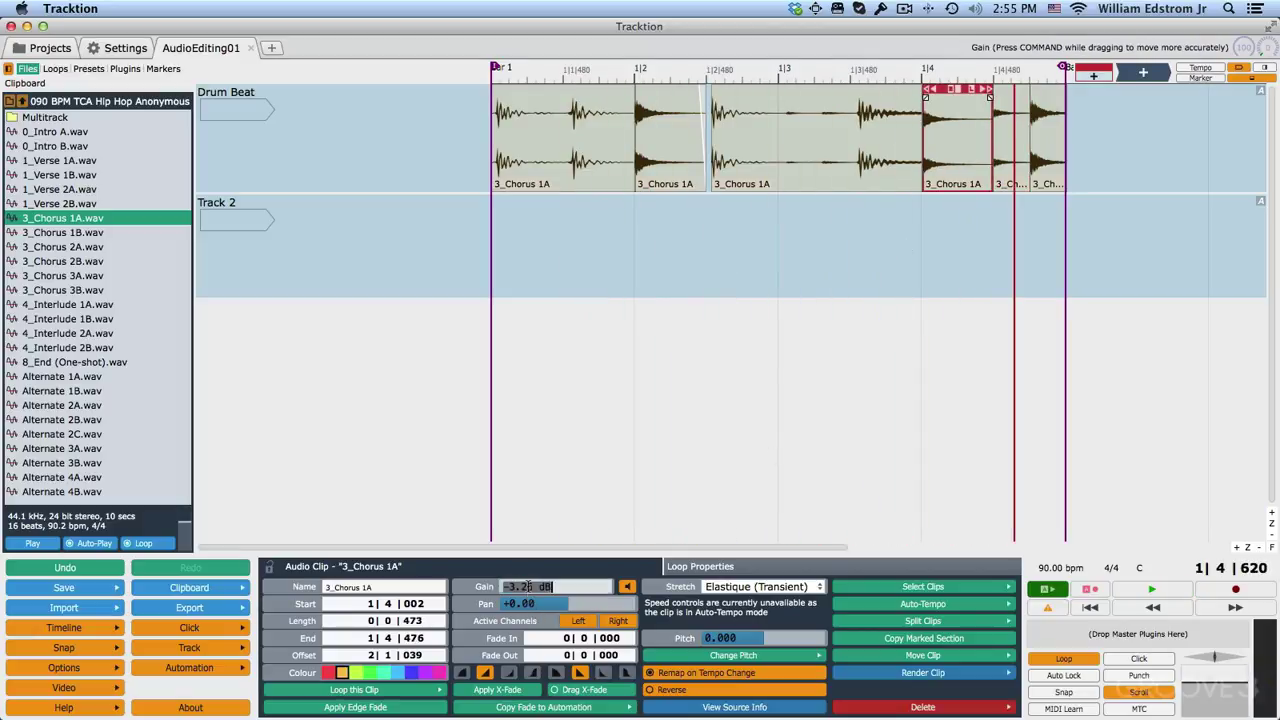
pyautogui.press('Return')
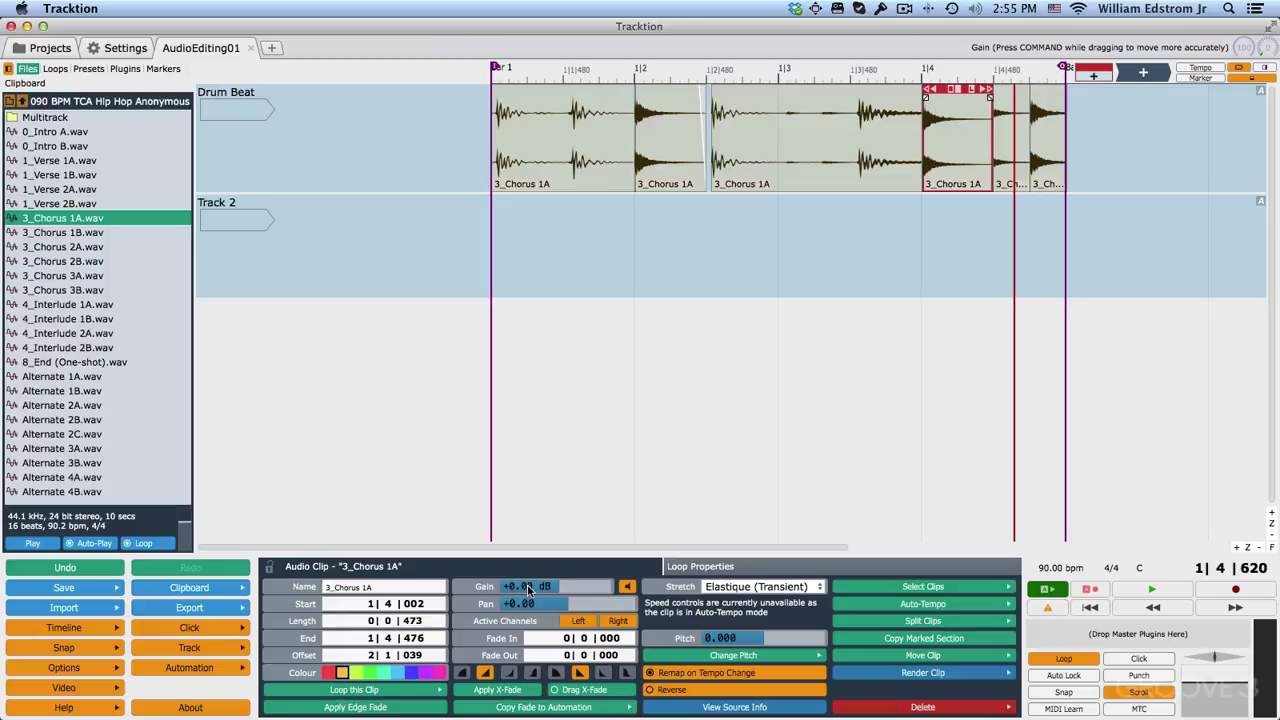
pyautogui.press('space')
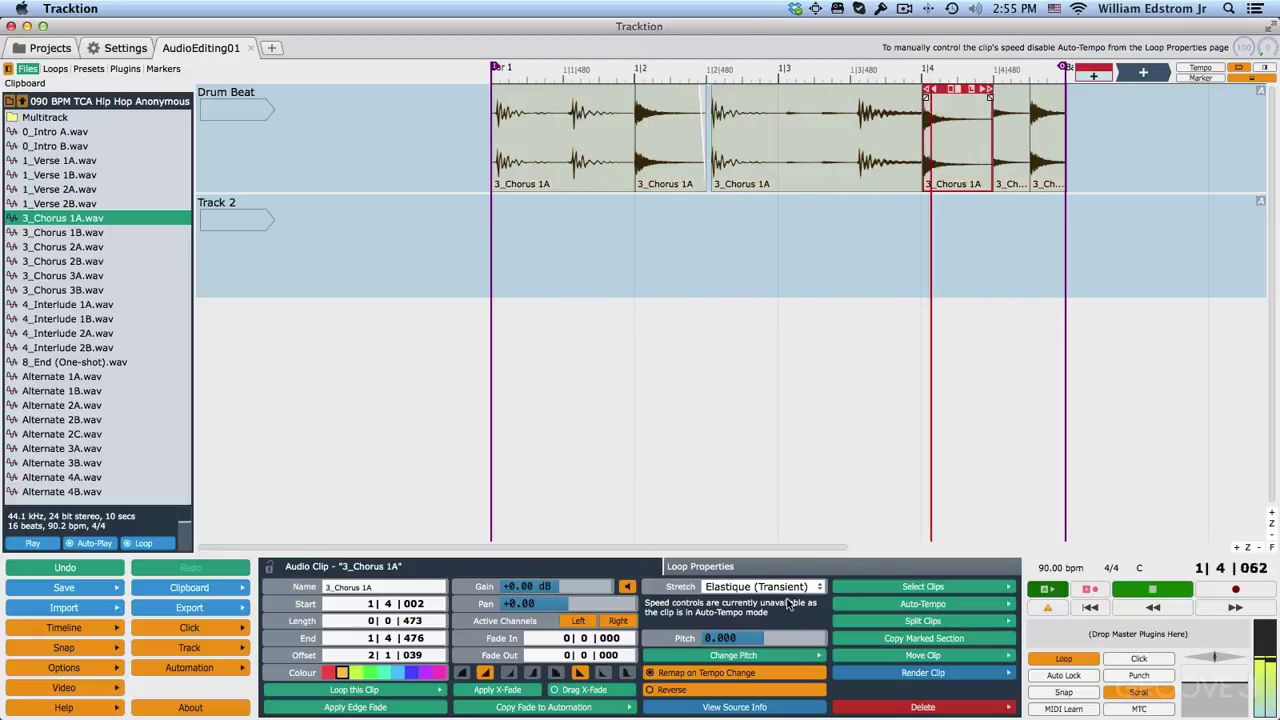
pyautogui.press('space')
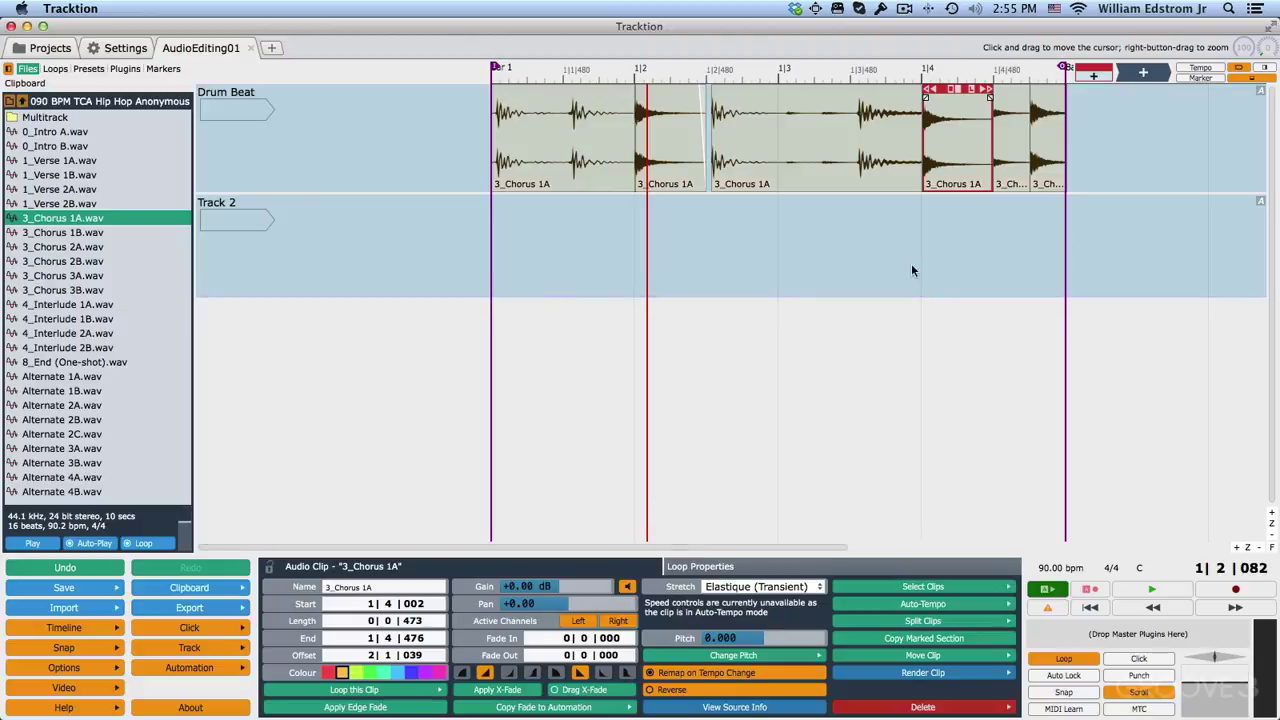
pyautogui.click(271, 160)
pyautogui.rightClick(271, 160)
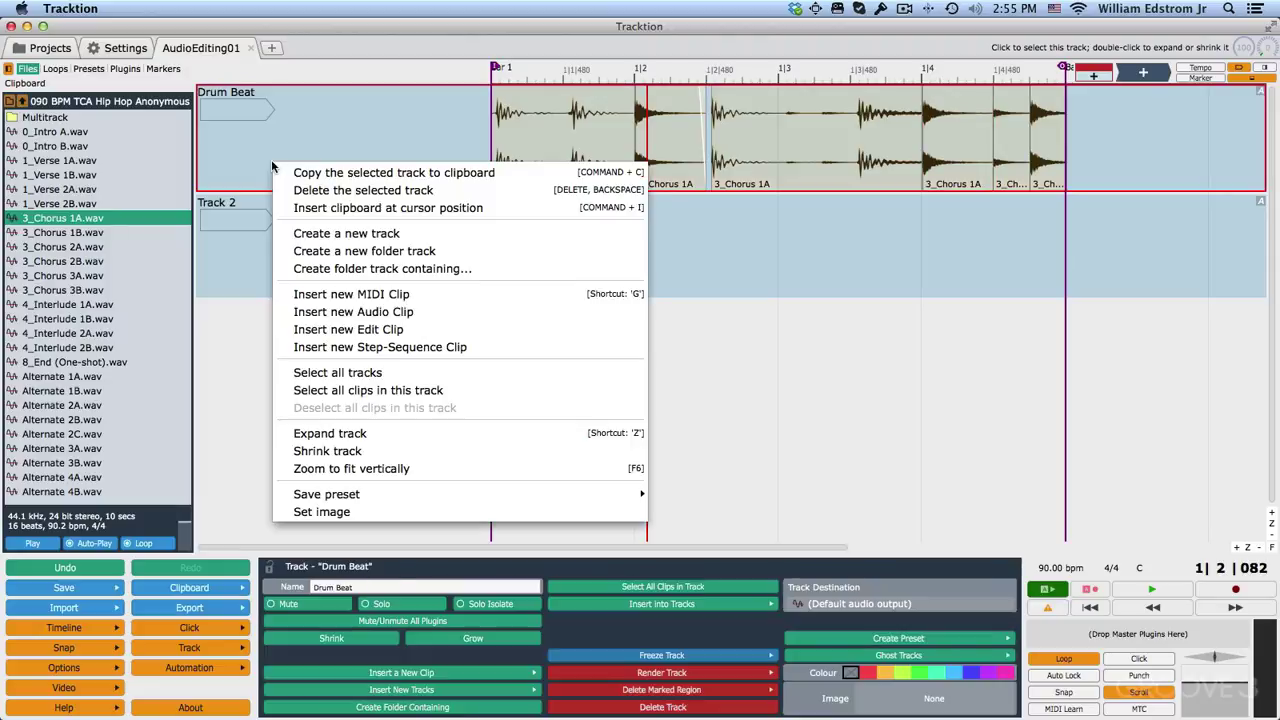
pyautogui.click(351, 390)
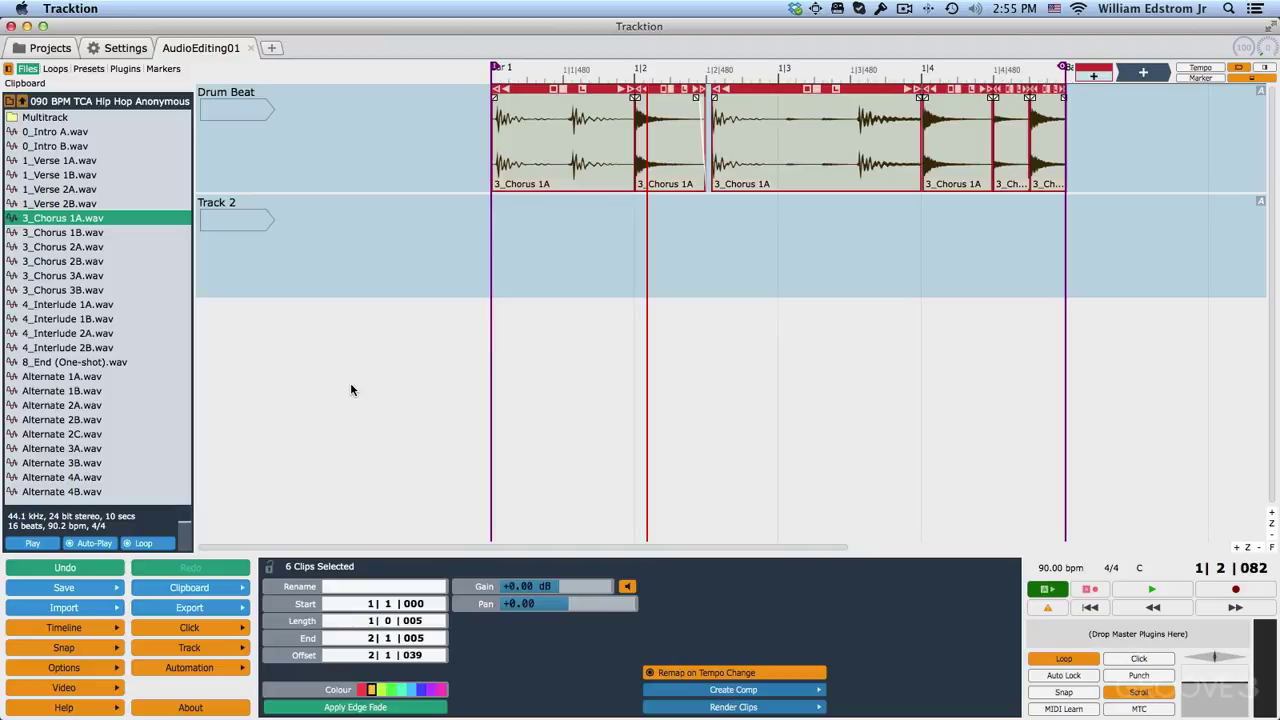
pyautogui.click(387, 156)
pyautogui.press('Escape')
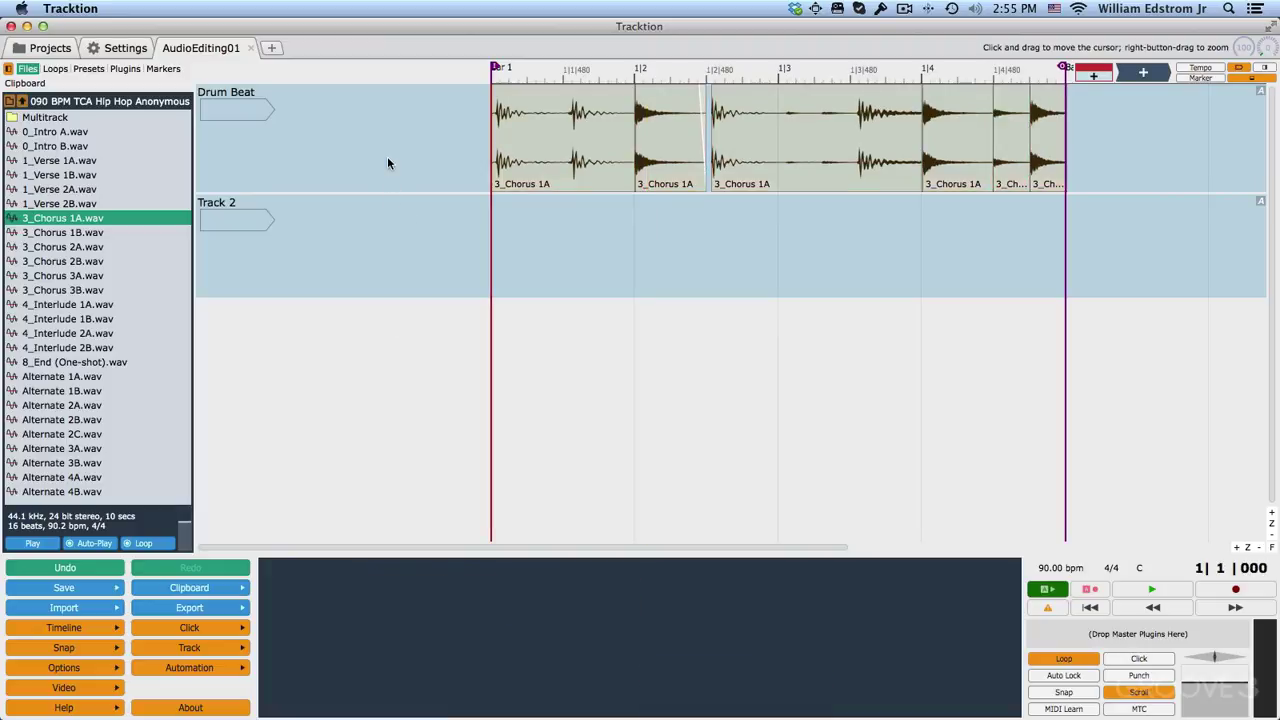
# Render all six drum clips to a 44100 Hz, 24-bit WAV file that replaces them, and audition the rendered clip.
pyautogui.click(505, 160)
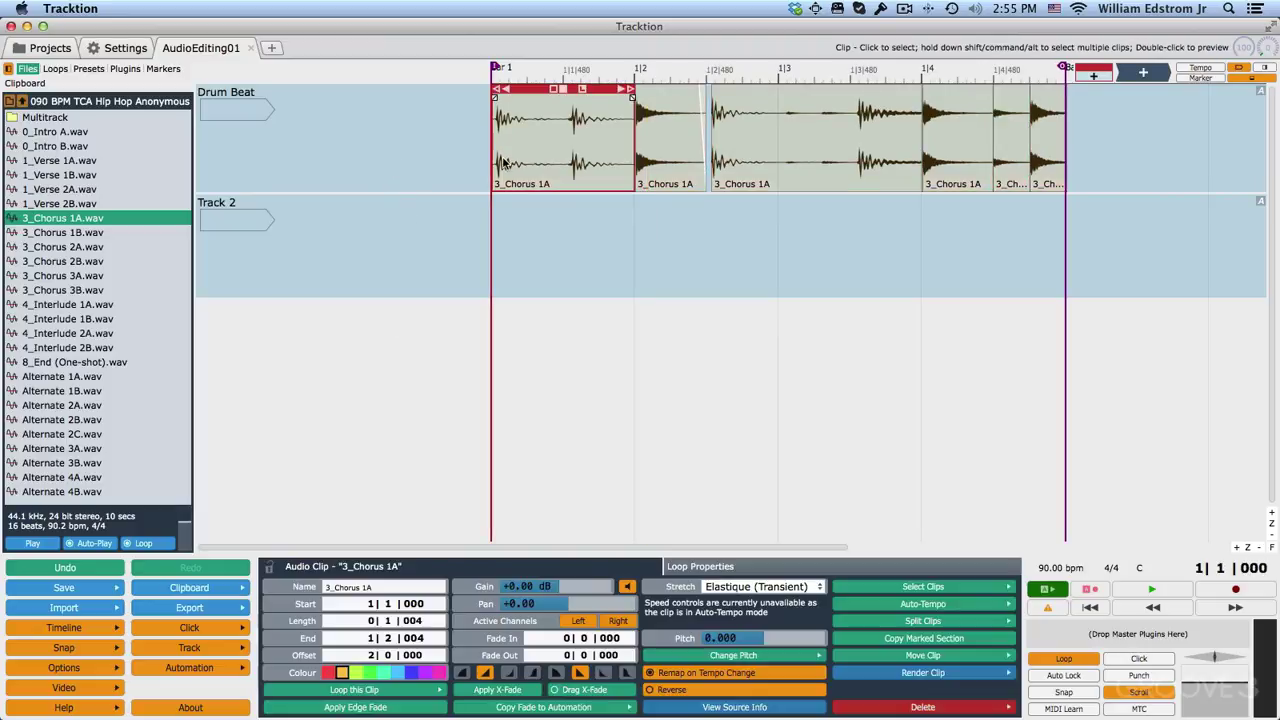
pyautogui.click(552, 163)
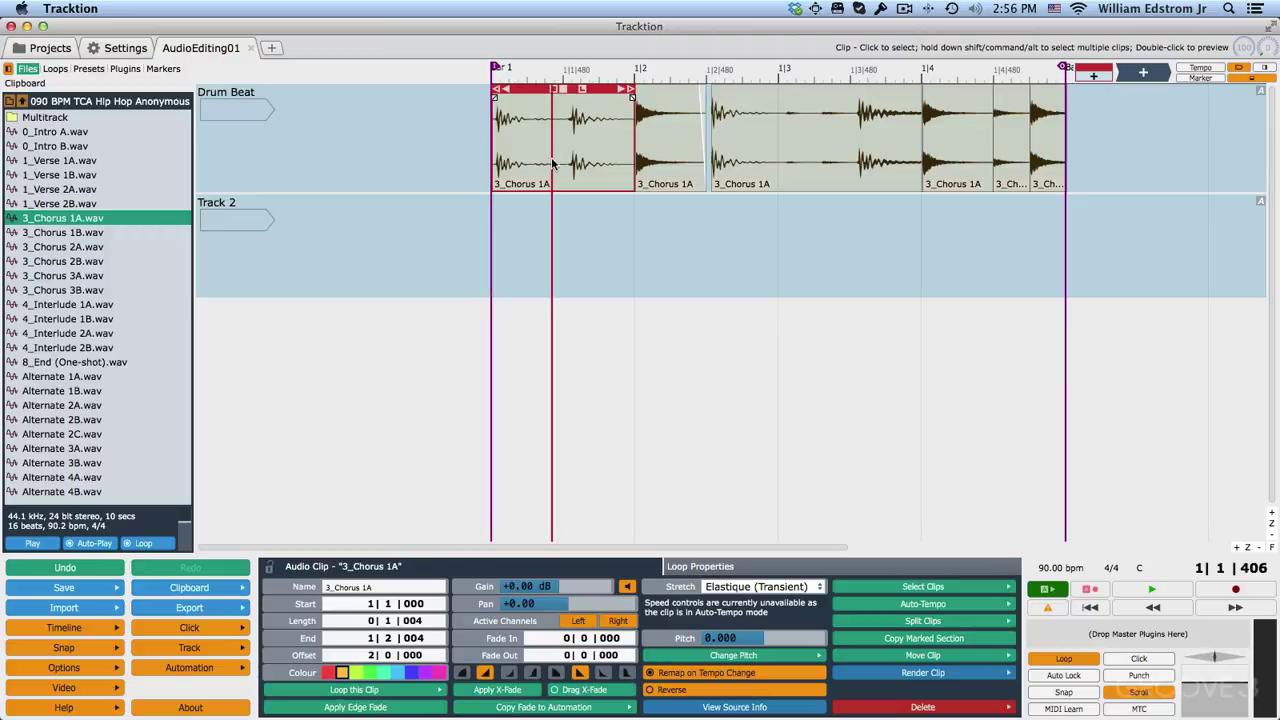
pyautogui.keyDown('shift'); pyautogui.click(1049, 180); pyautogui.keyUp('shift')
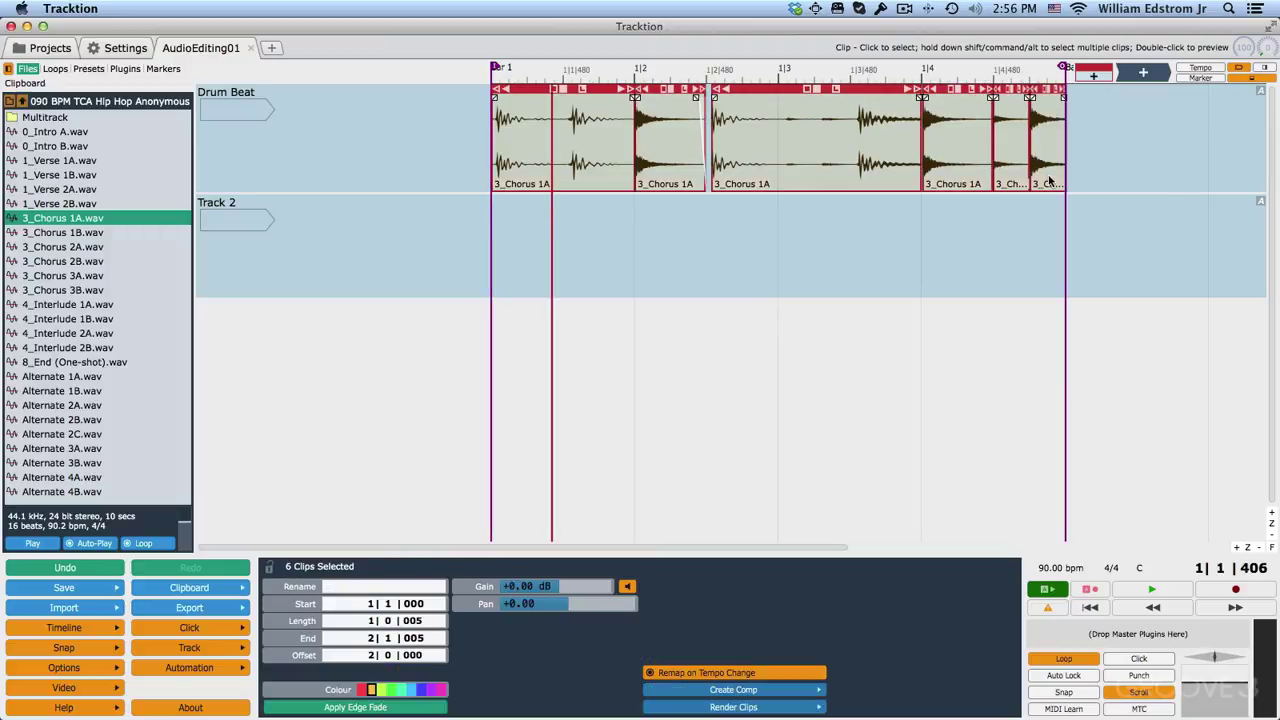
pyautogui.click(735, 709)
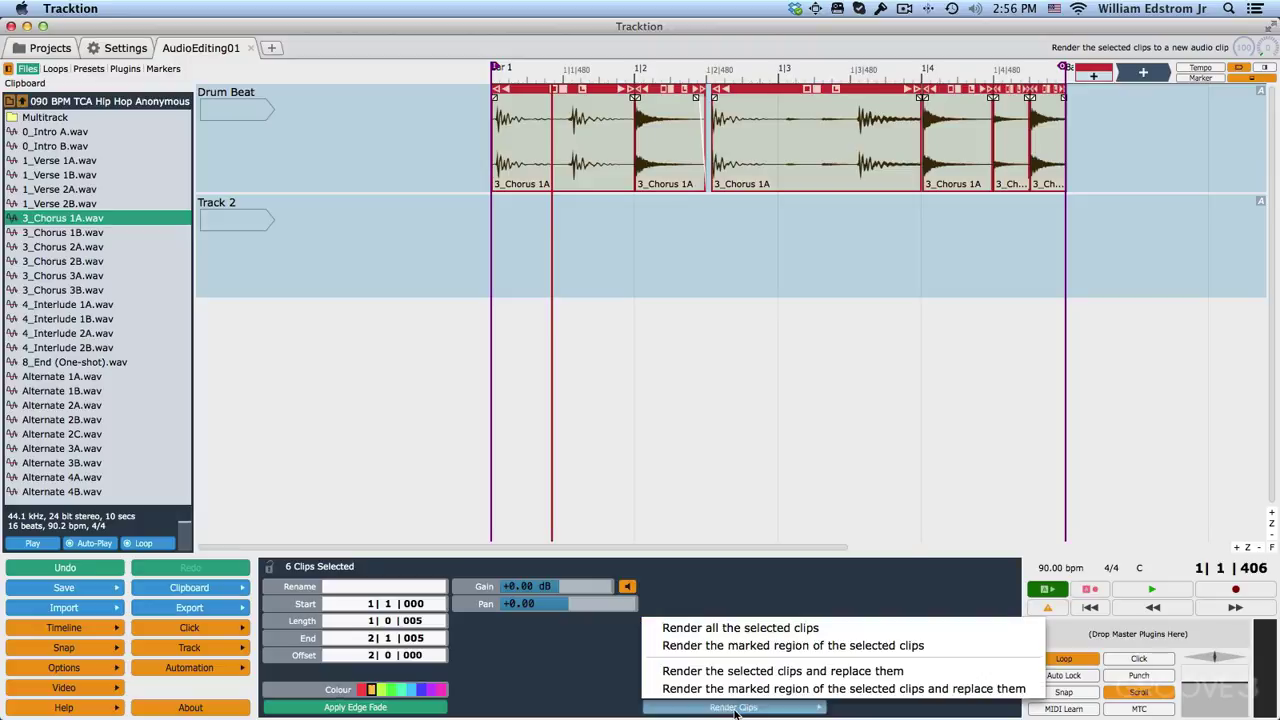
pyautogui.click(680, 672)
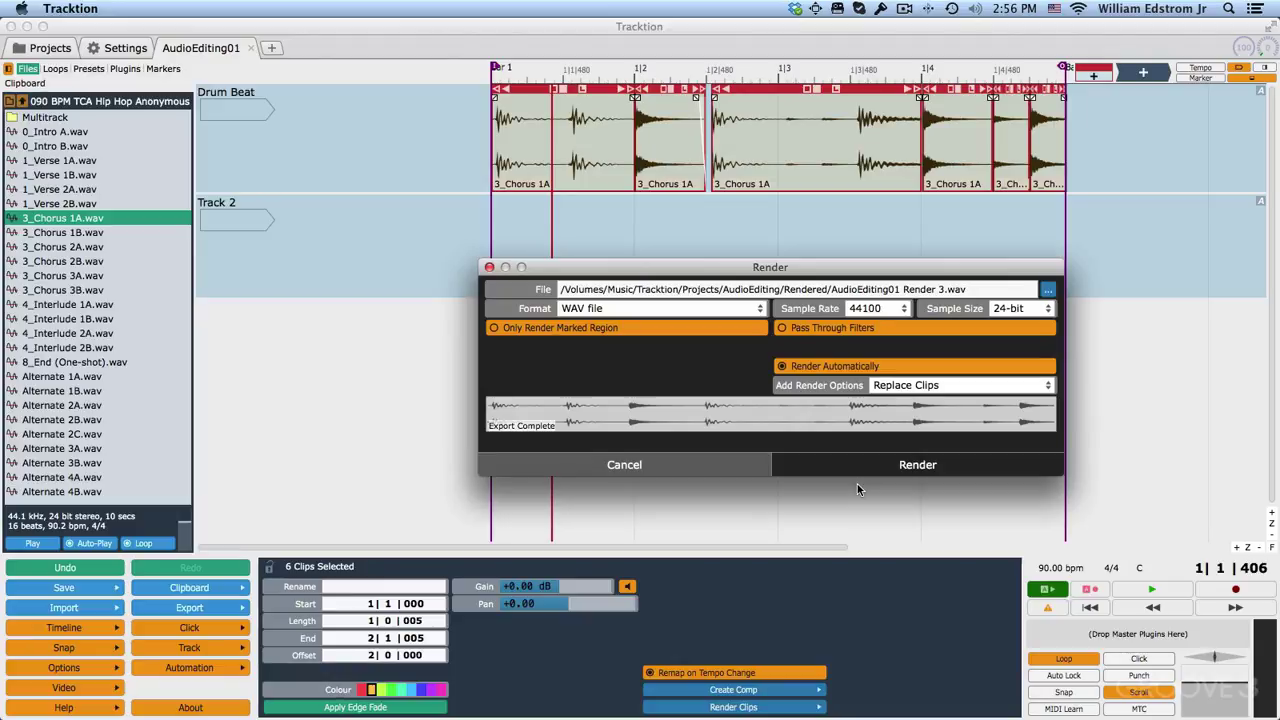
pyautogui.click(913, 466)
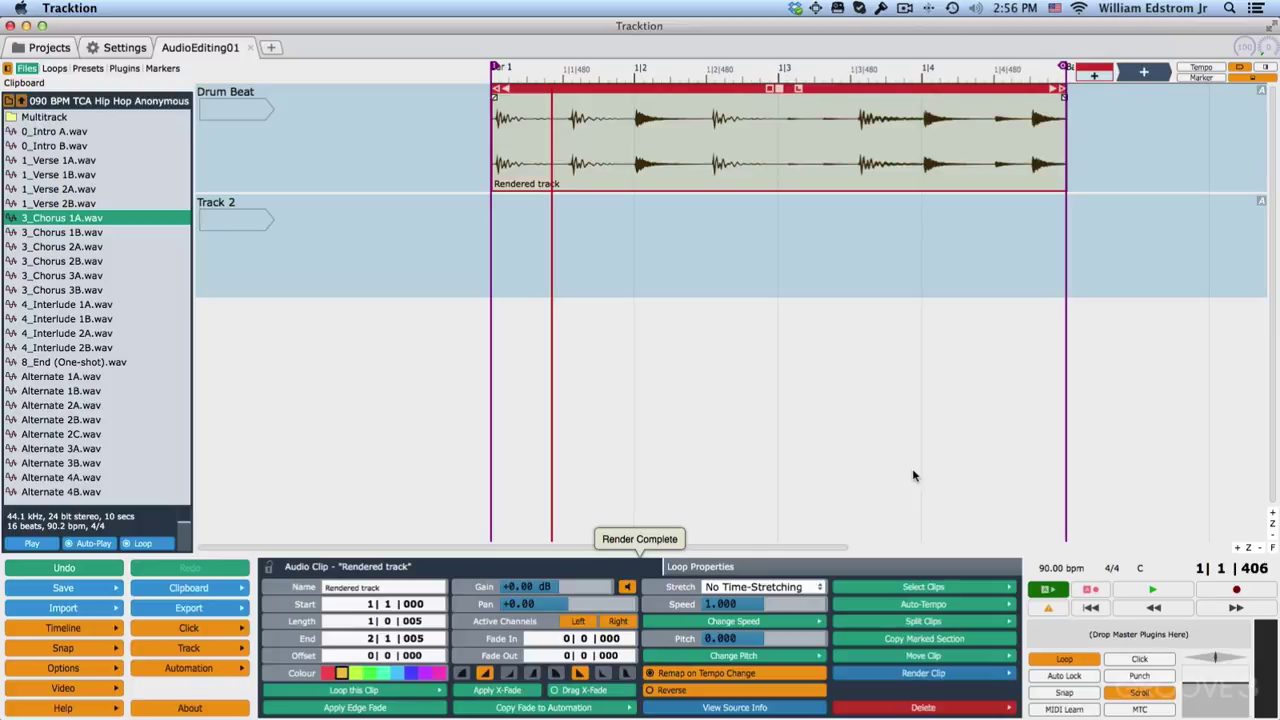
pyautogui.press('space')
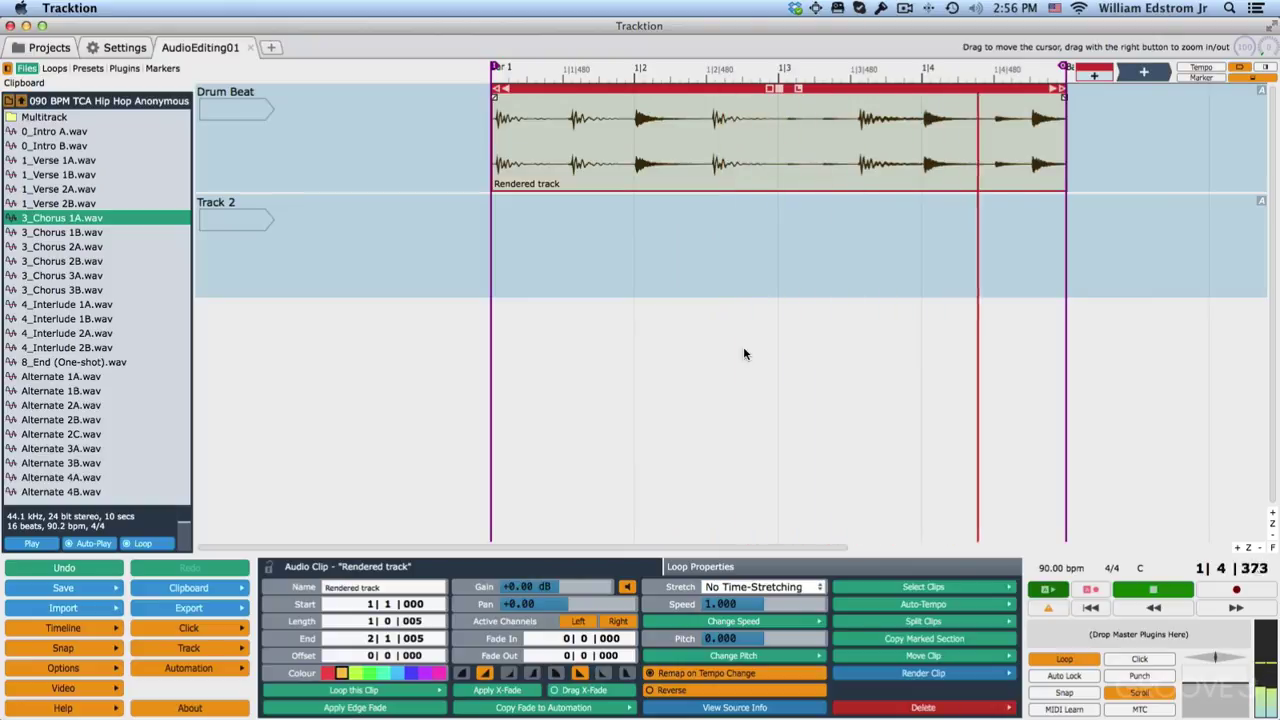
pyautogui.press('space')
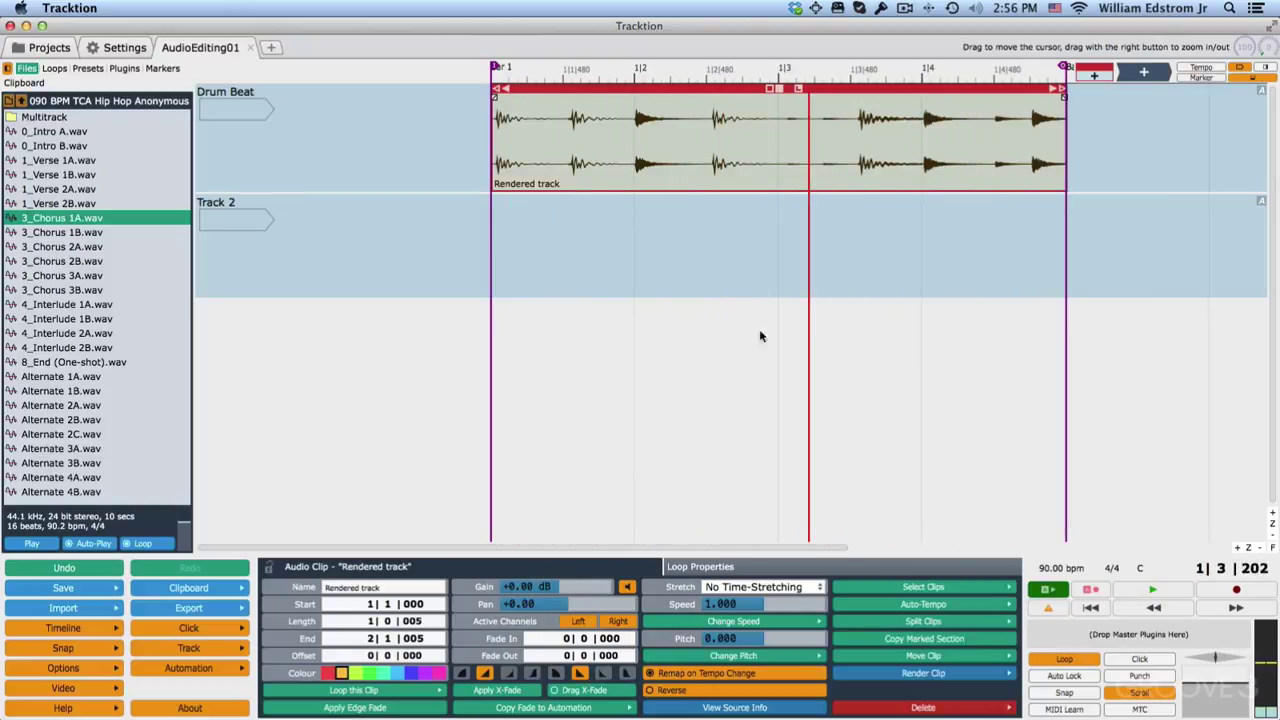
# Duplicate the rendered drum clip three times so that it repeats through bar 4.
pyautogui.moveTo(792, 78); pyautogui.dragTo(478, 122)
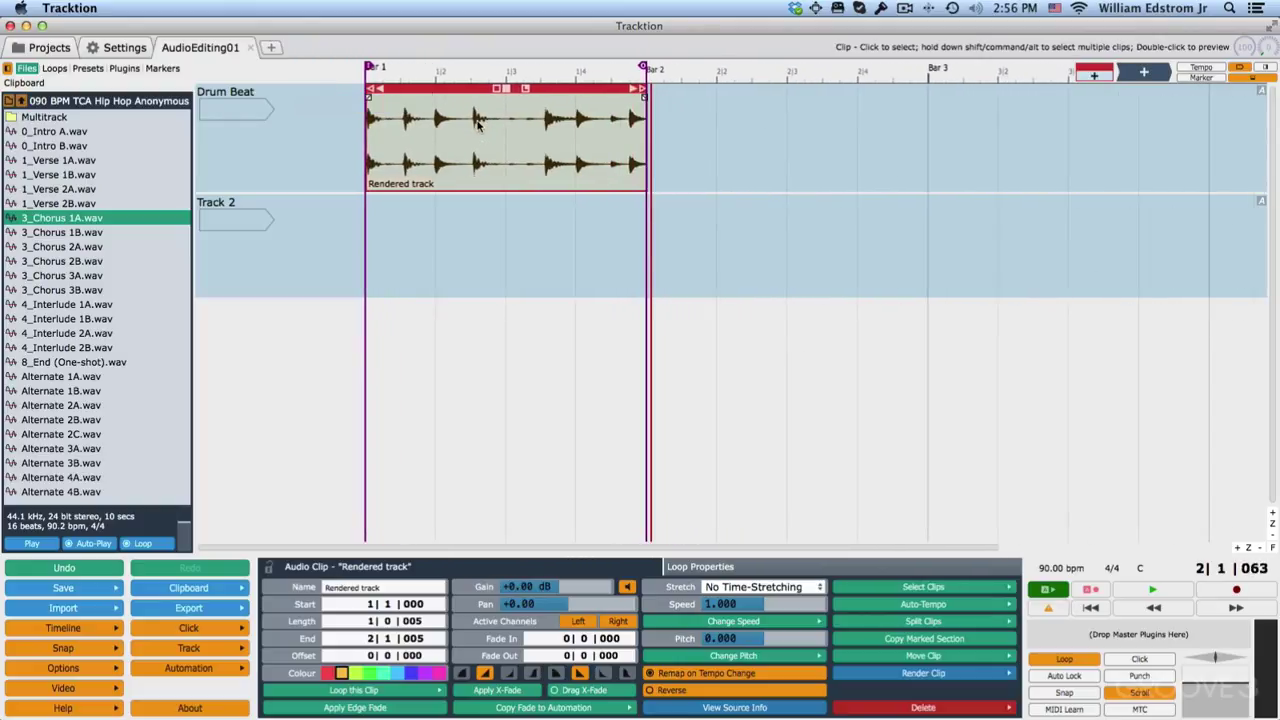
pyautogui.press('super+d')
pyautogui.press('super+d')
pyautogui.press('super+d')
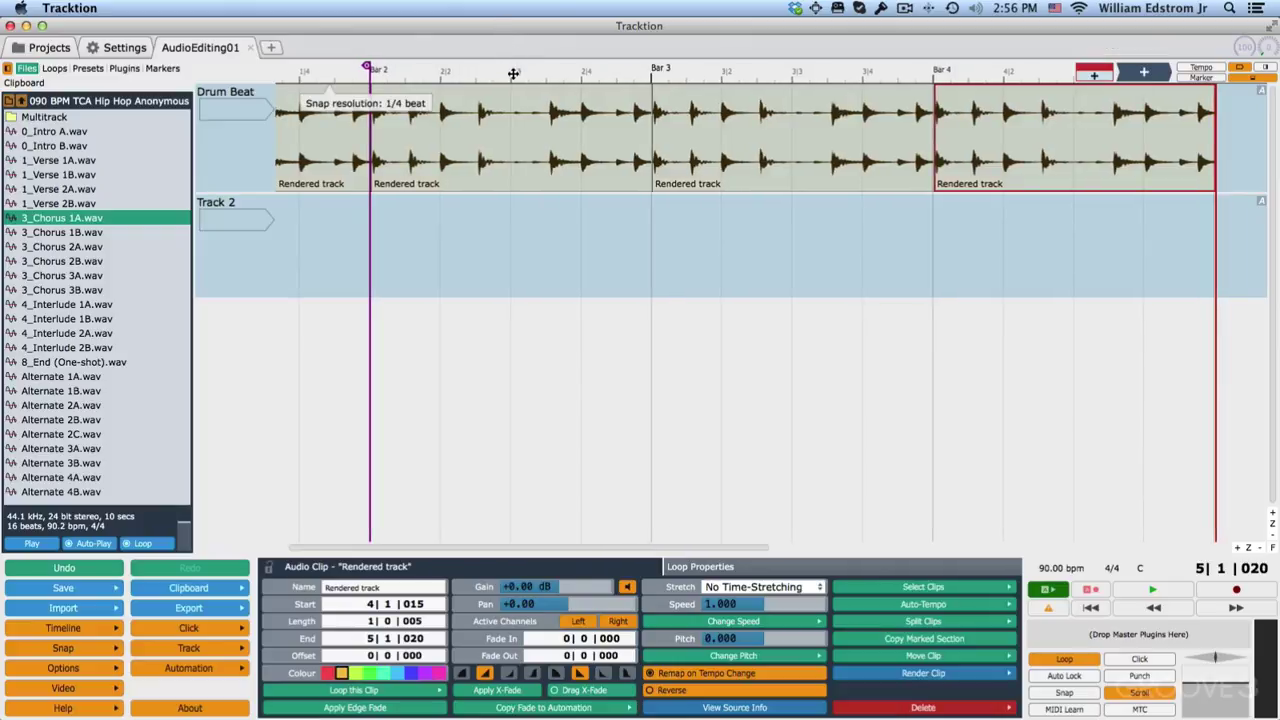
# Set the loop range around all four rendered clips and audition the sequence.
pyautogui.moveTo(512, 70); pyautogui.dragTo(516, 118)
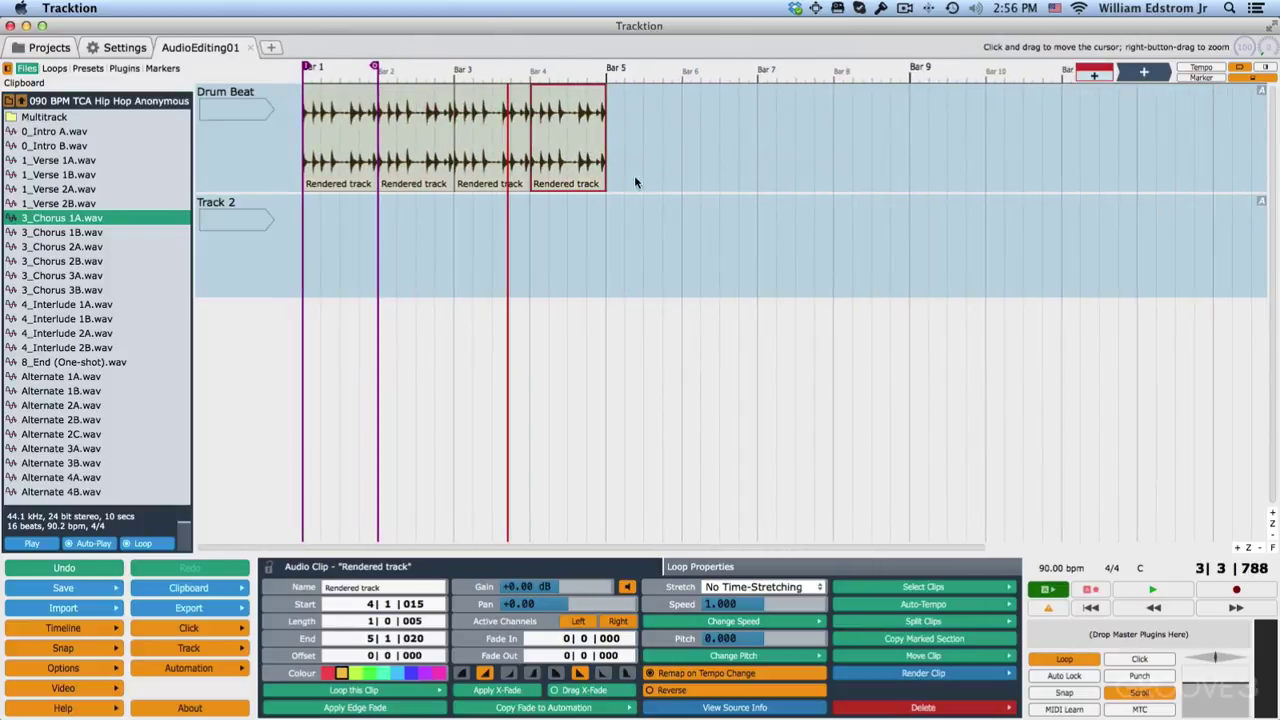
pyautogui.keyDown('shift'); pyautogui.click(325, 160); pyautogui.keyUp('shift')
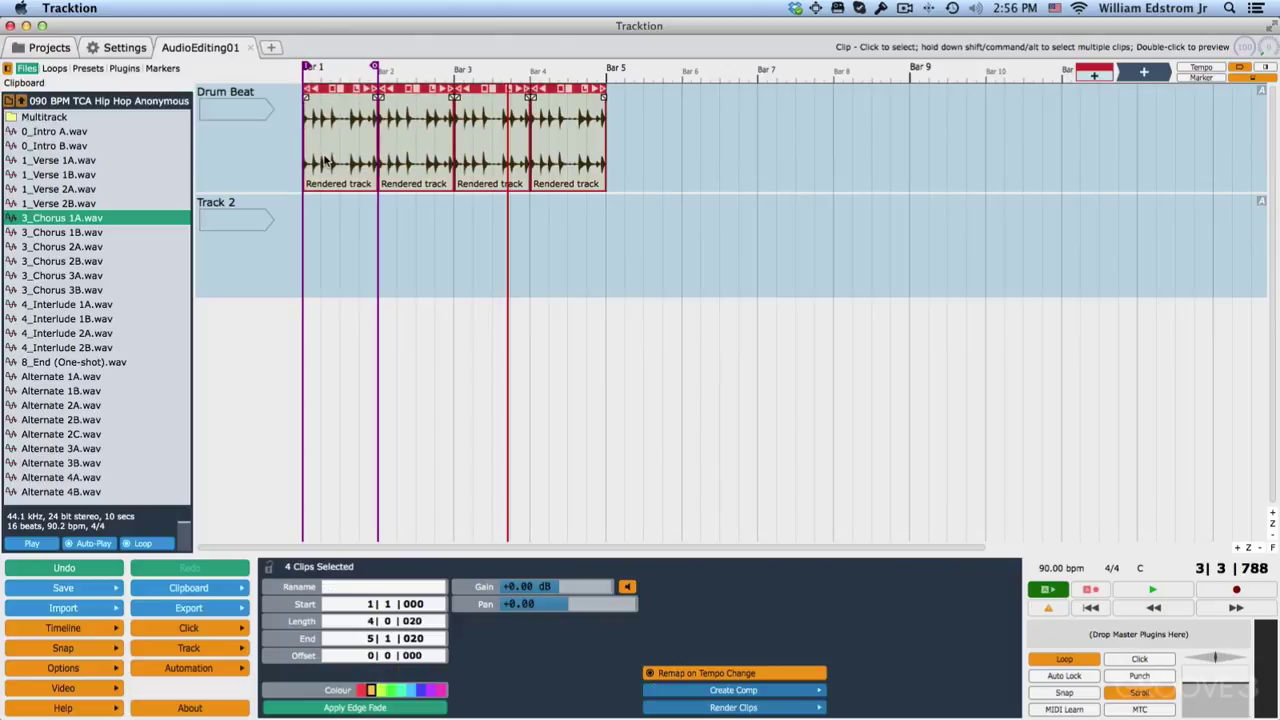
pyautogui.press('/')
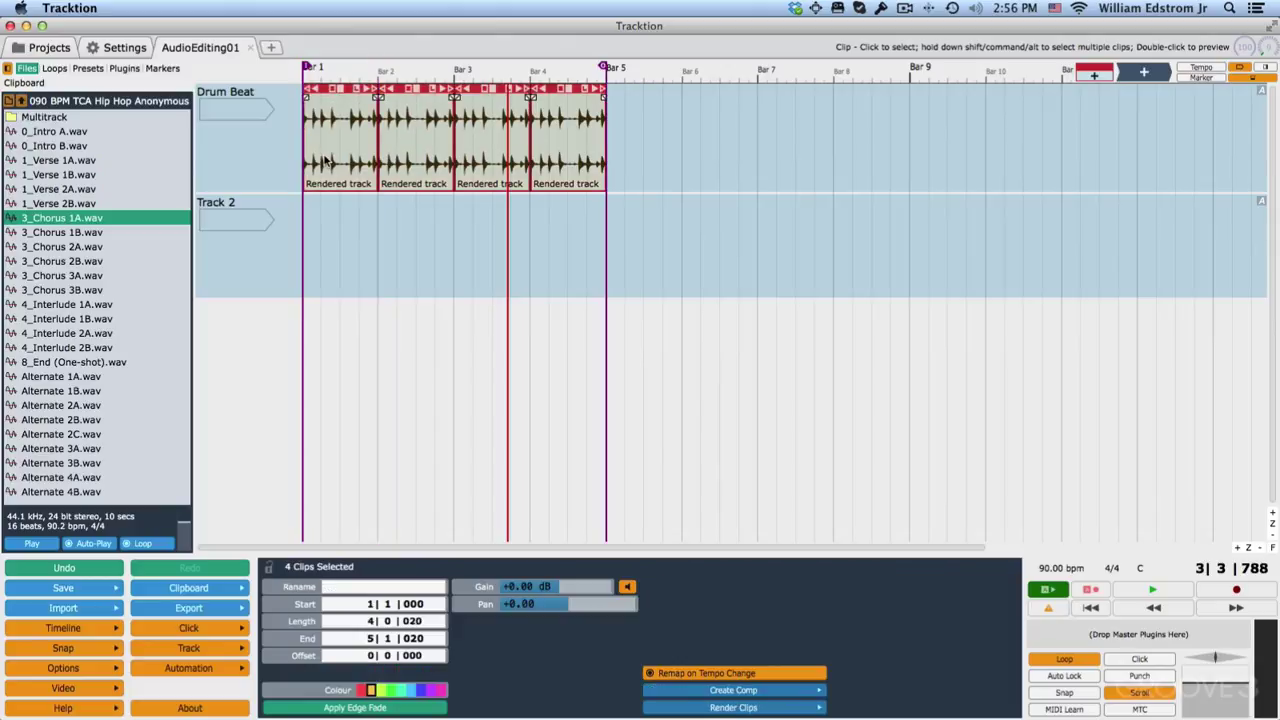
pyautogui.press('space')
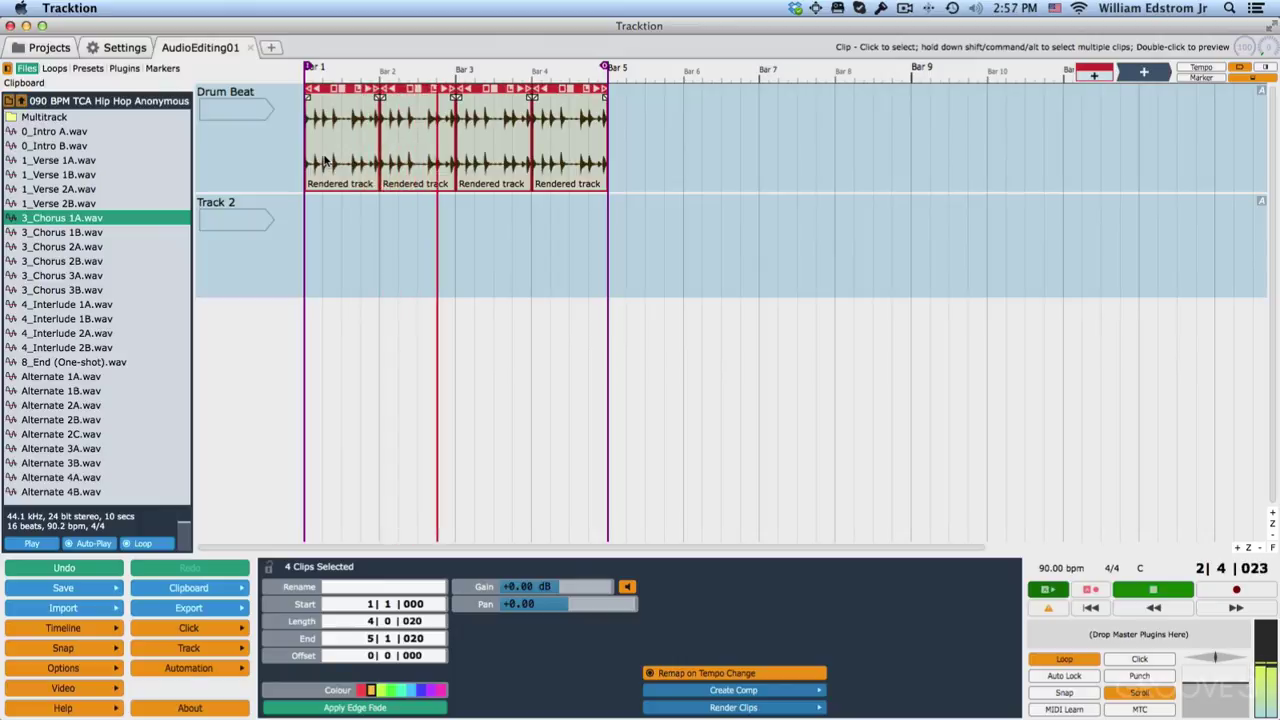
pyautogui.press('space')
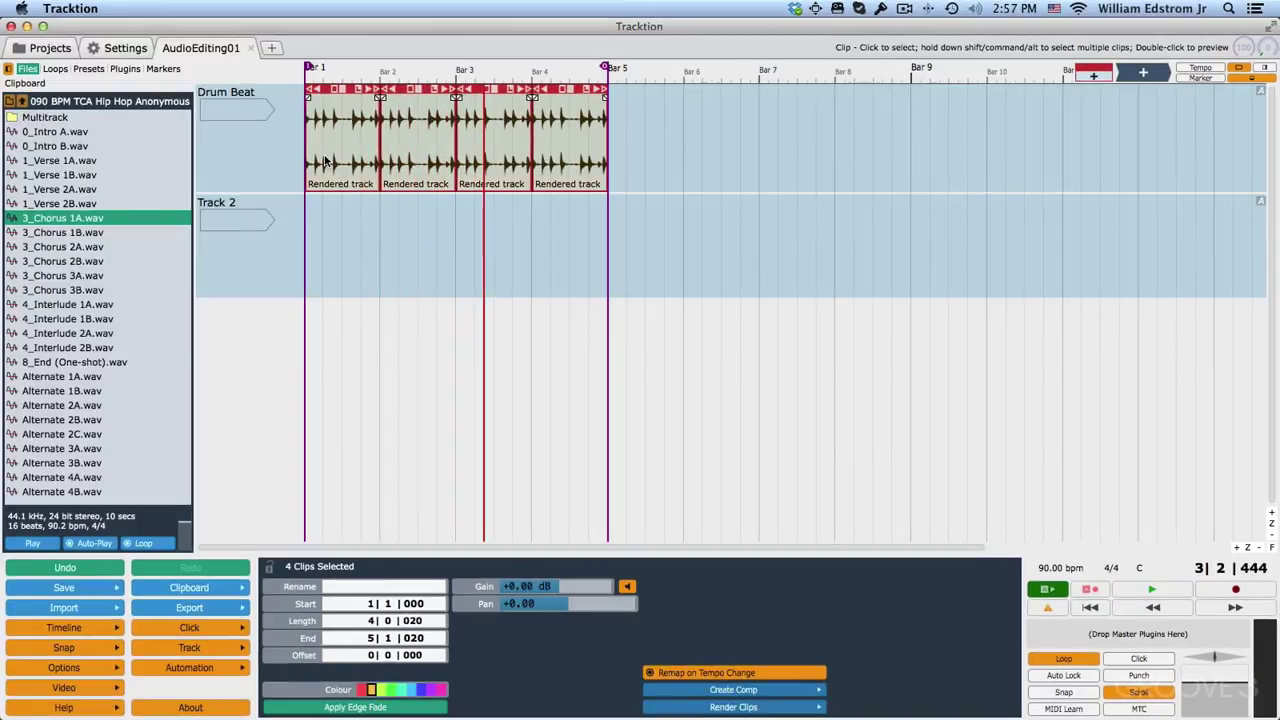
# Undo the three duplications and the render to restore the individual 3_Chorus 1A clips.
pyautogui.hotkey('ctrl', 'z')
pyautogui.hotkey('ctrl', 'z')
pyautogui.hotkey('ctrl', 'z')
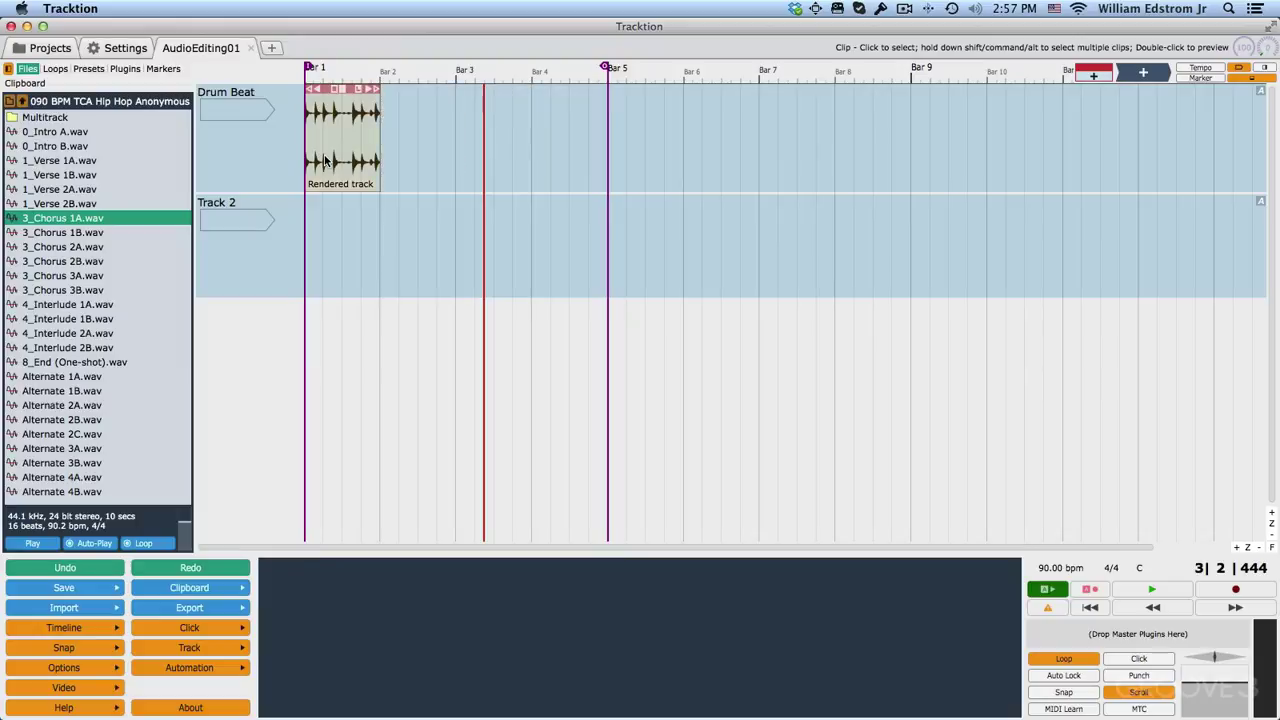
pyautogui.hotkey('ctrl', 'z')
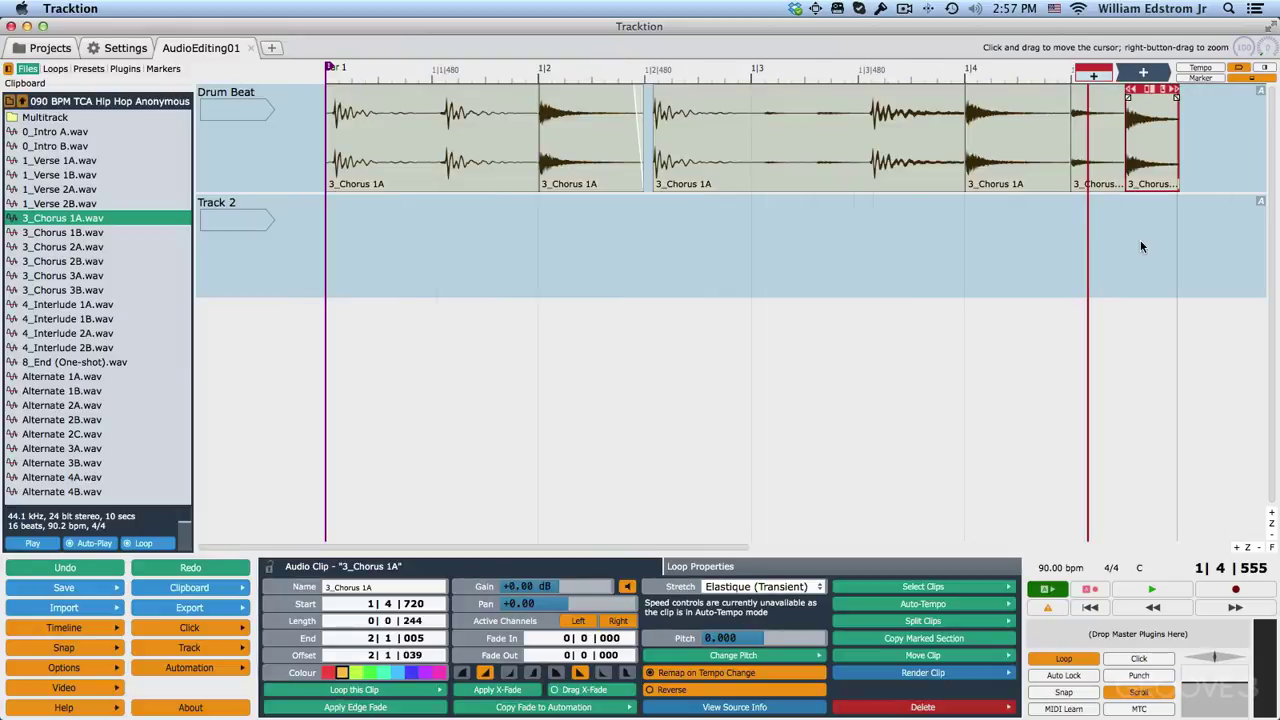
# Reverse the last snare clip at 1|4|720, then loop and audition all clips in the bar.
pyautogui.click(1135, 126)
pyautogui.click(1147, 162)
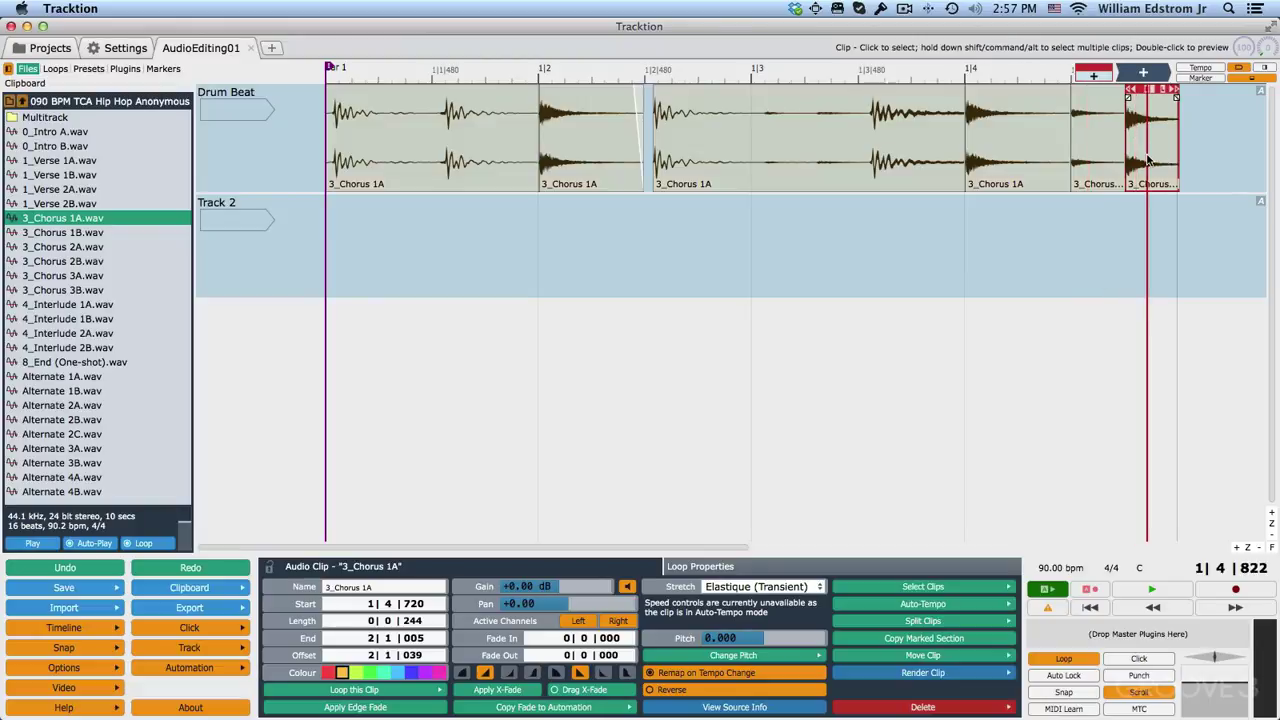
pyautogui.click(653, 692)
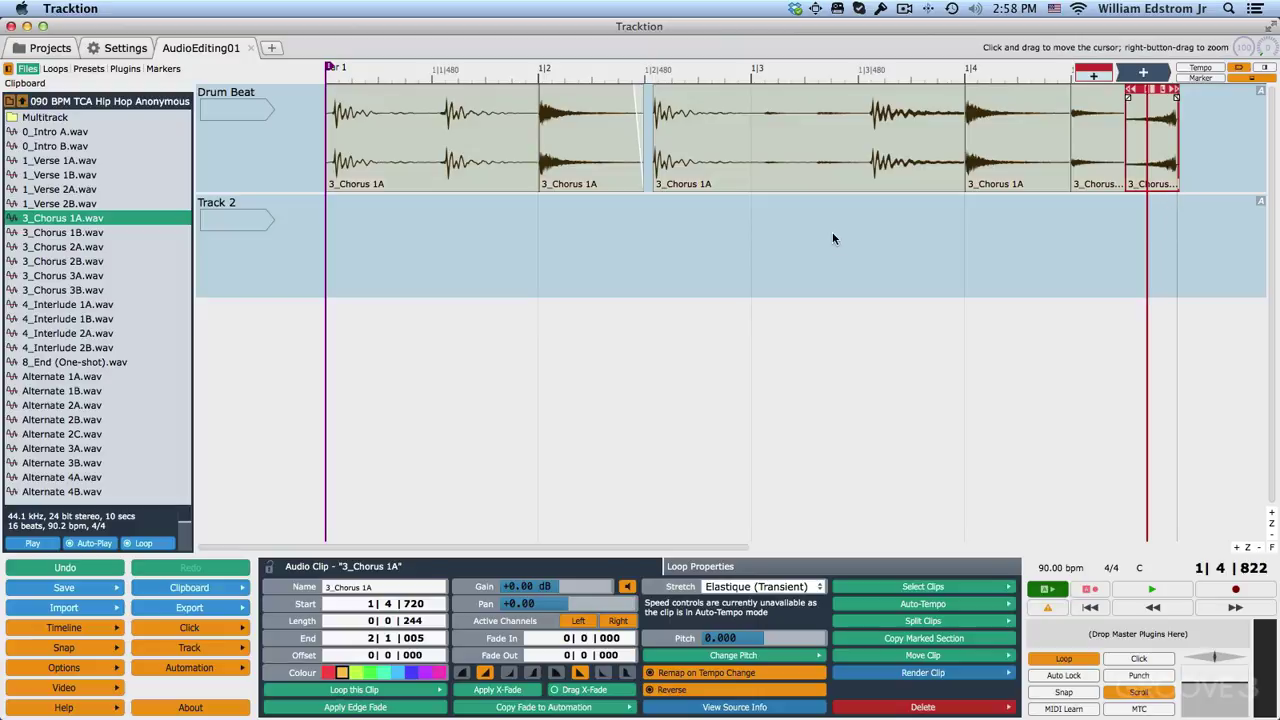
pyautogui.press('space')
pyautogui.press('super+a')
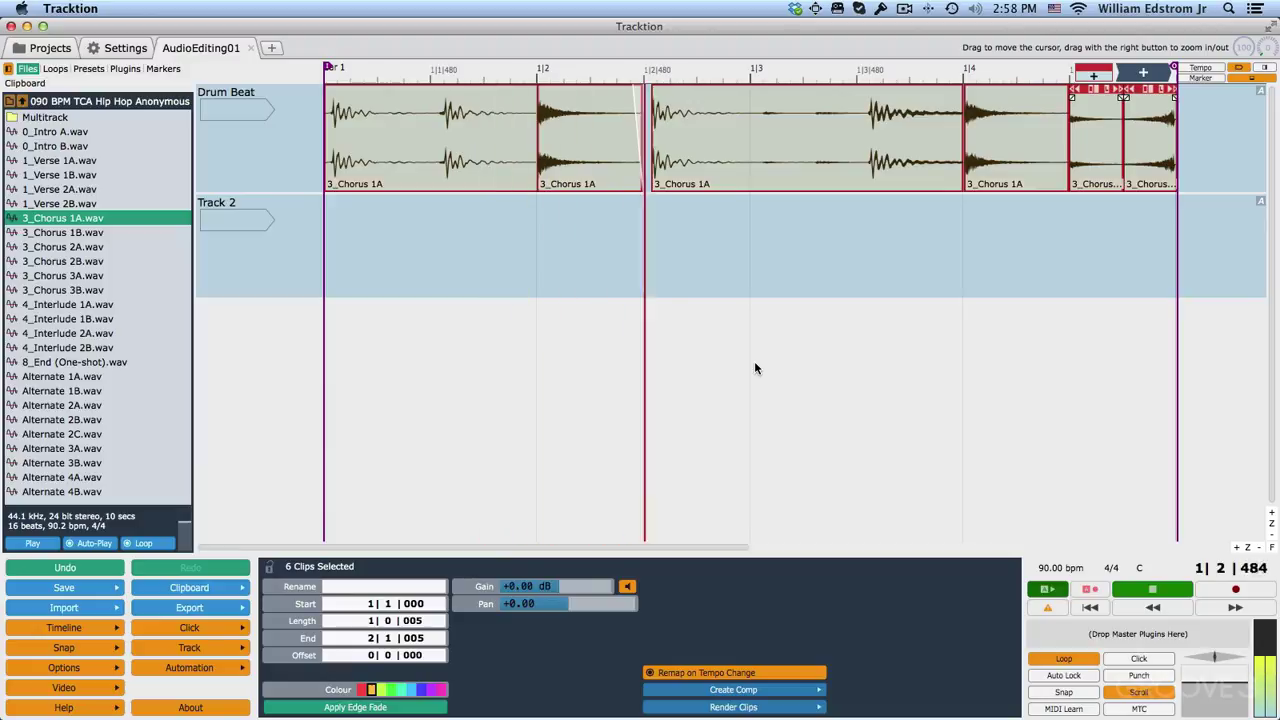
# Extend the start of the clip after the beat-2 snare back to 1|2|435 and apply a crossfade over the overlap.
pyautogui.click(668, 150)
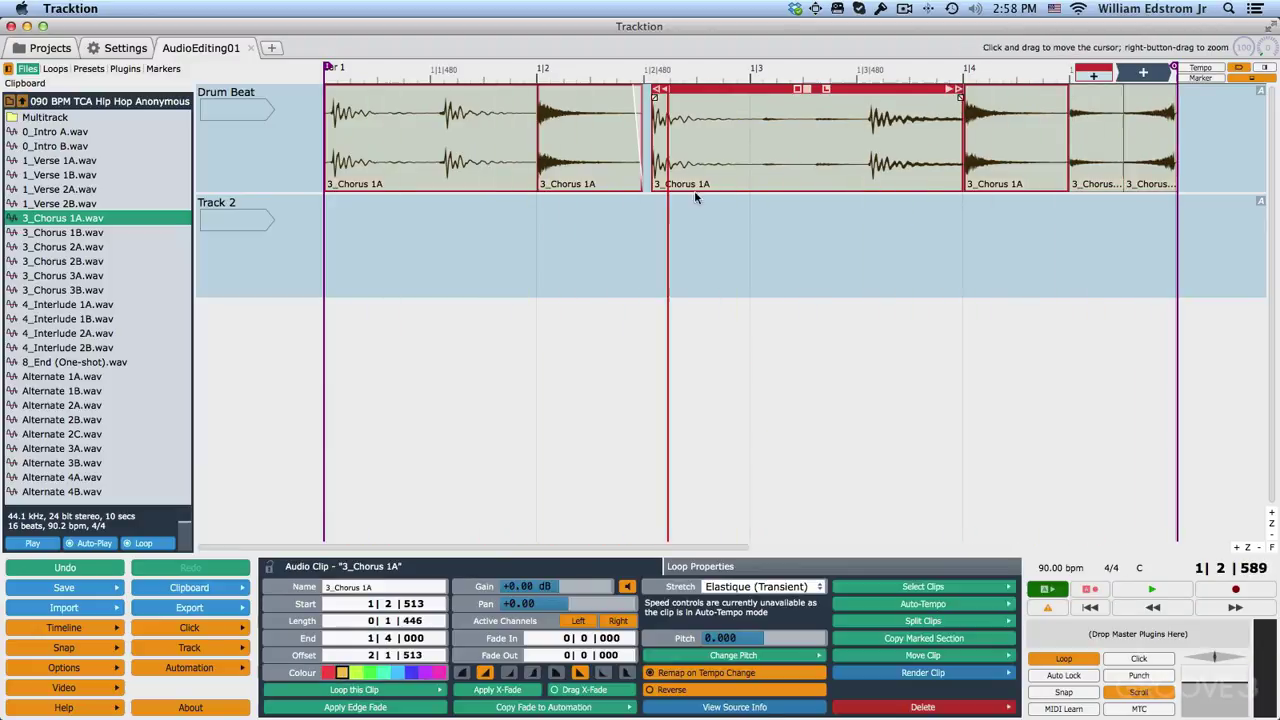
pyautogui.click(618, 158)
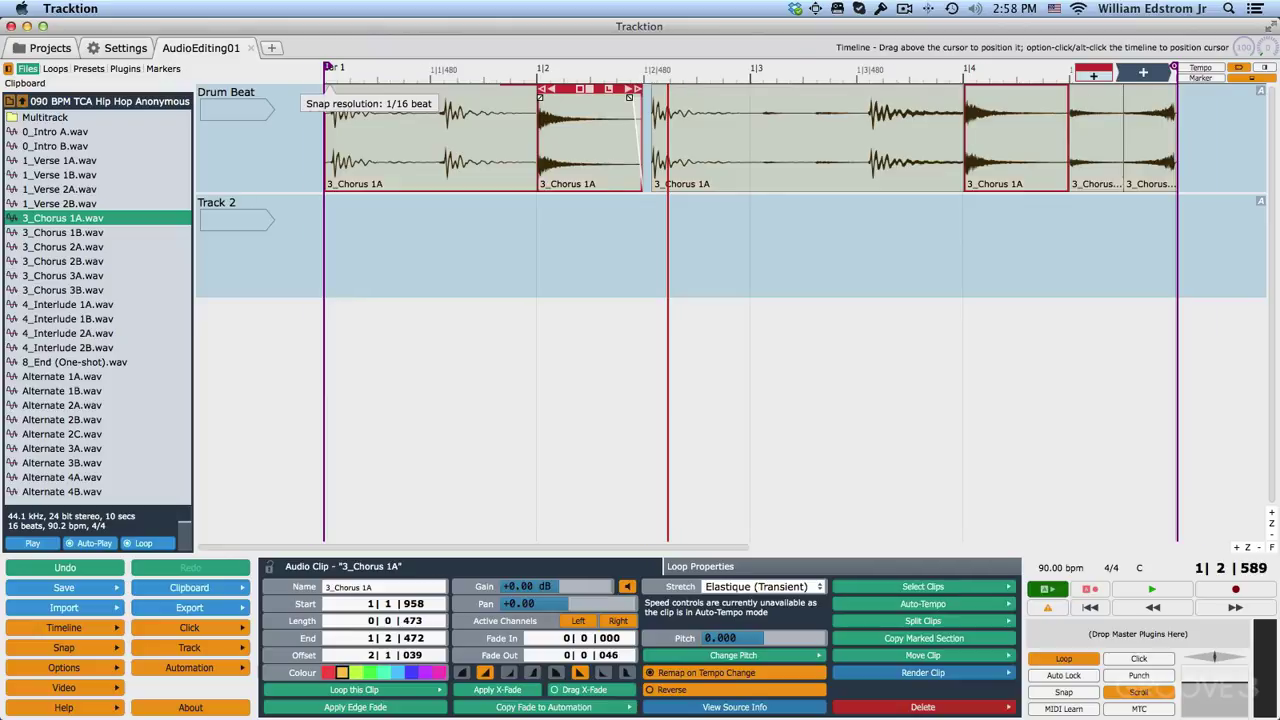
pyautogui.moveTo(645, 76); pyautogui.dragTo(611, 178)
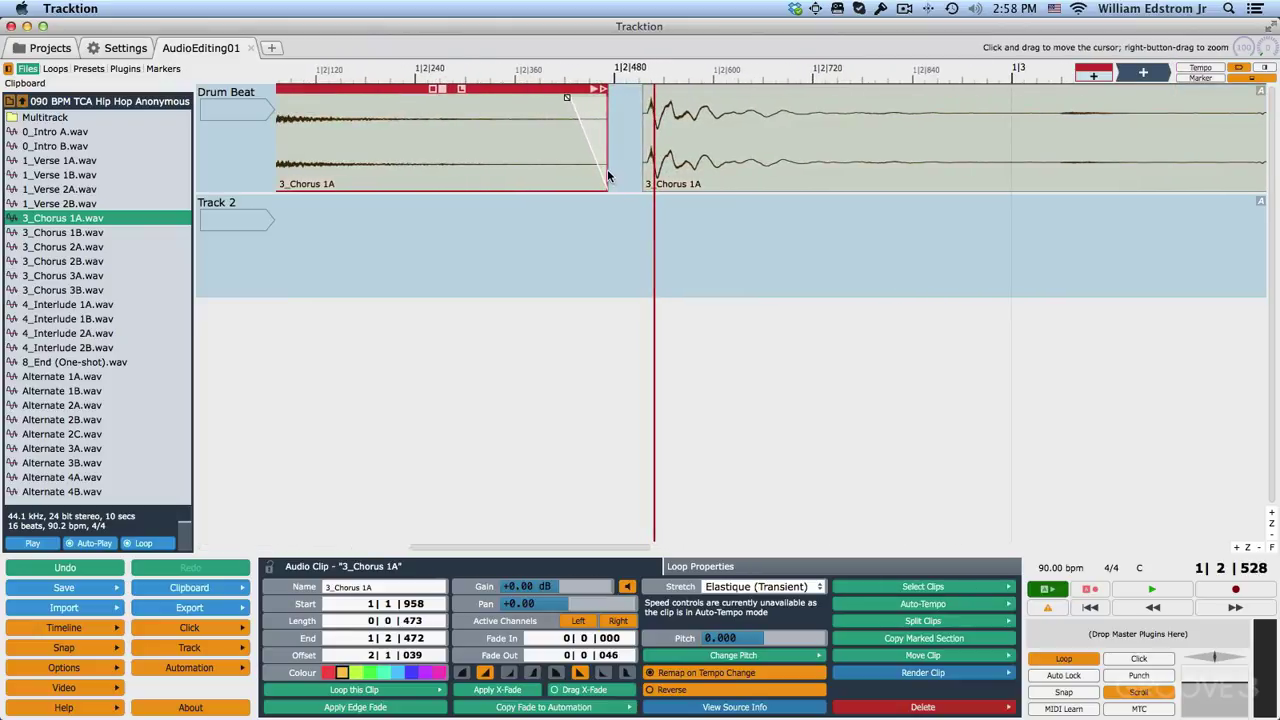
pyautogui.click(645, 165)
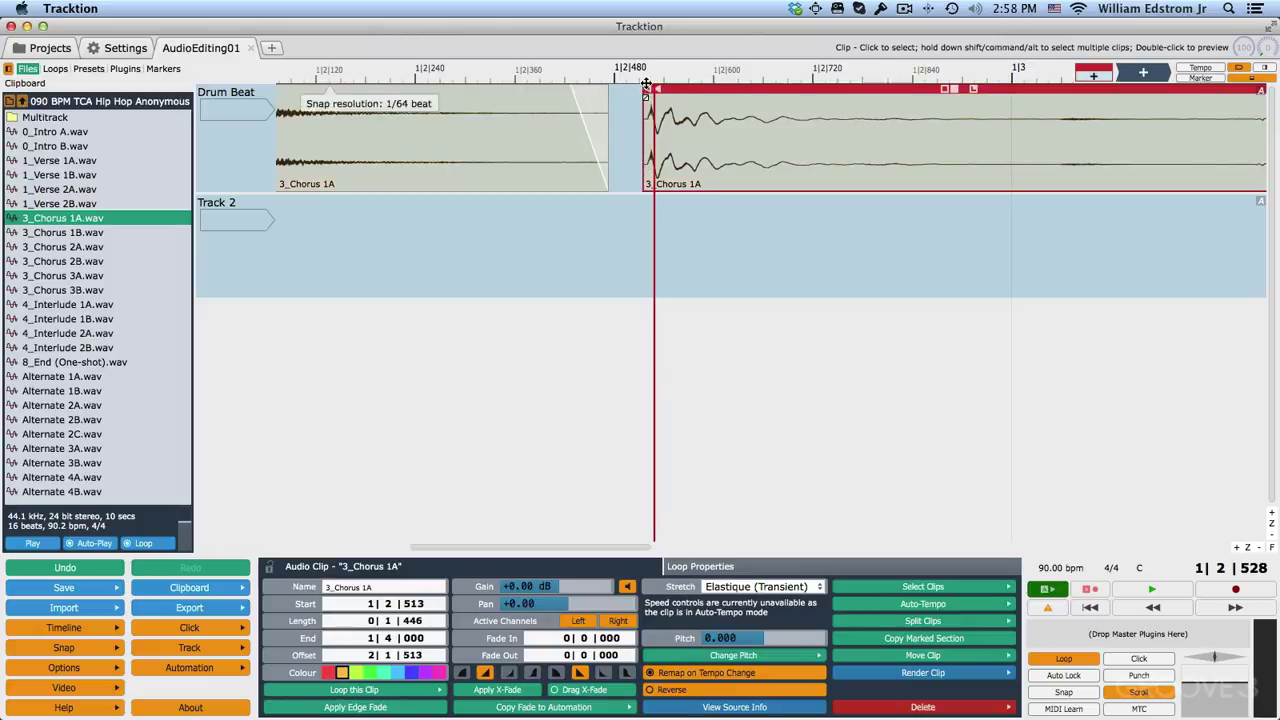
pyautogui.moveTo(647, 92); pyautogui.dragTo(578, 100)
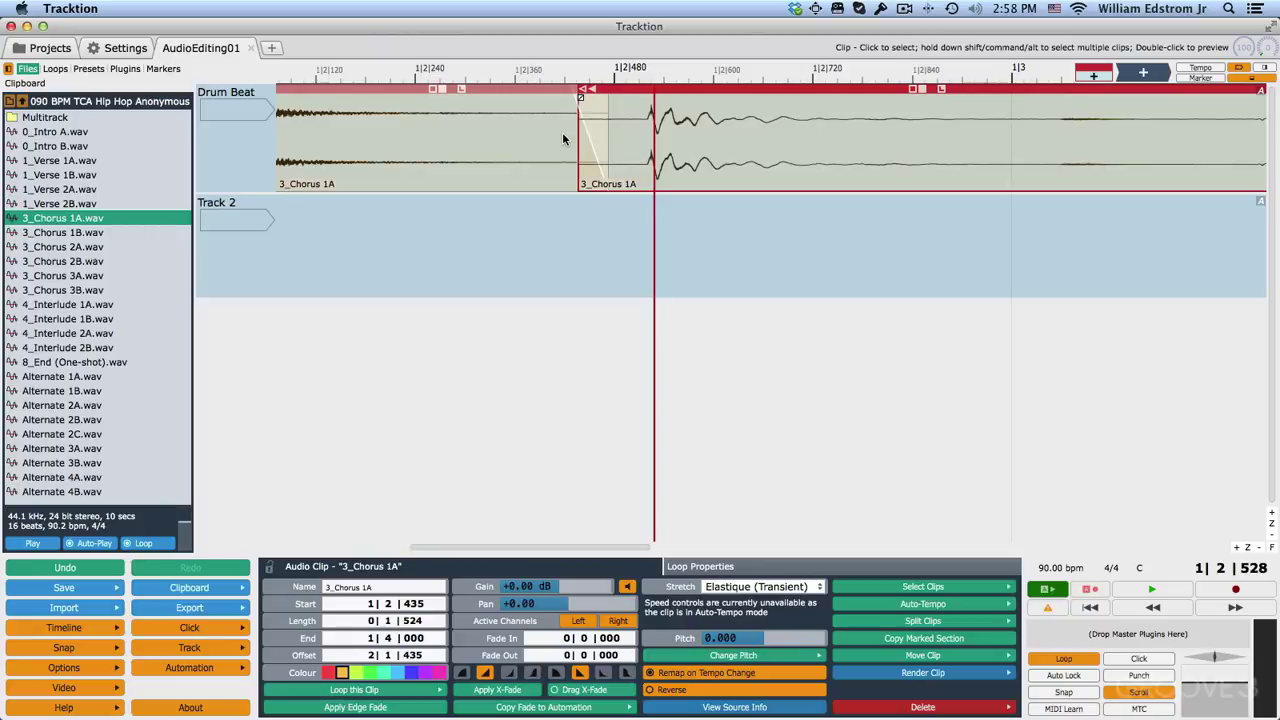
pyautogui.click(505, 690)
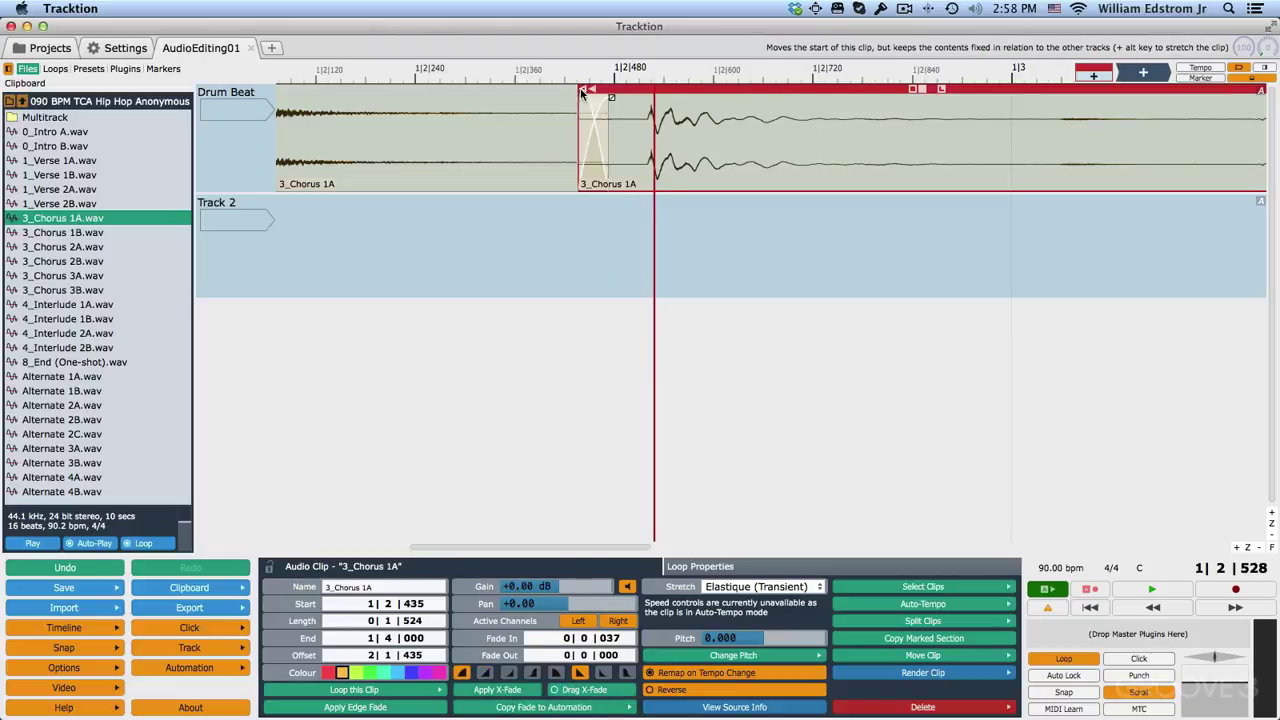
# Shift the crossfade after the beat-2 snare so it starts at 1|2|481 with a fade-in of 0|0|041.
pyautogui.moveTo(582, 92); pyautogui.dragTo(622, 92)
pyautogui.click(608, 157)
pyautogui.click(658, 95)
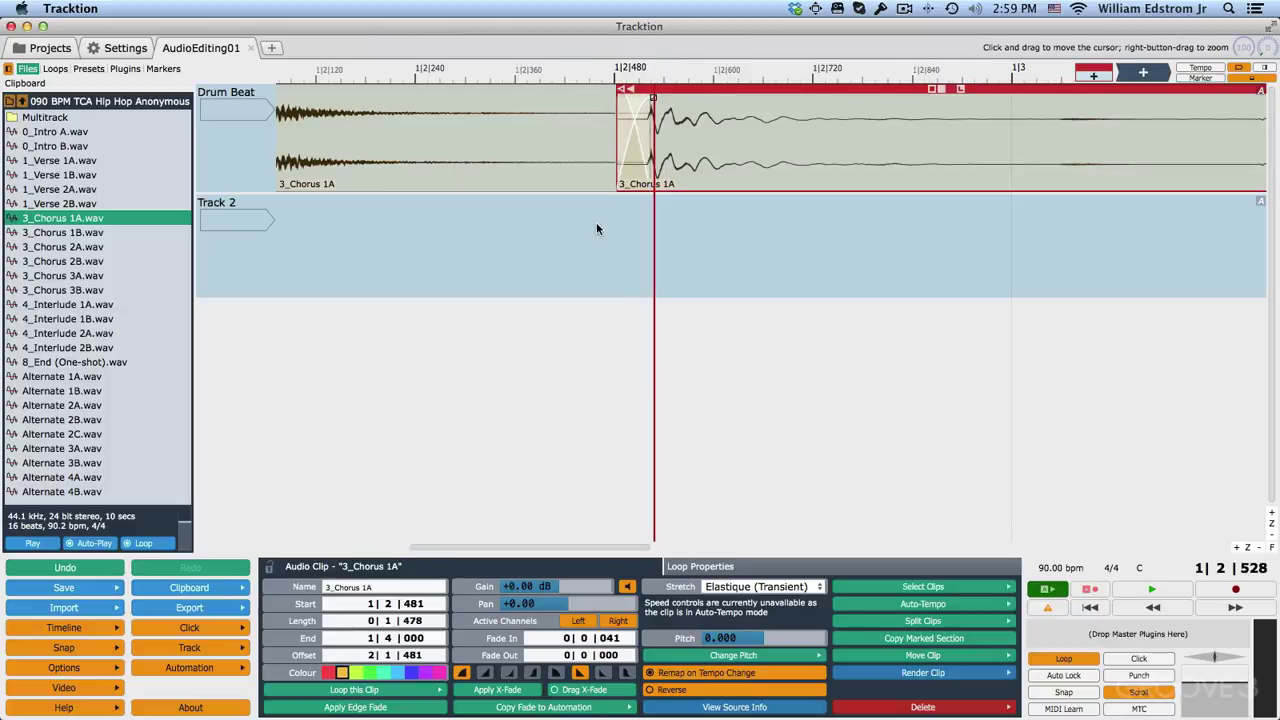
# Turn on Drag X-Fade for the clip after the beat-2 snare and extend its start back to 1|2|423 over the preceding clip.
pyautogui.moveTo(617, 92); pyautogui.dragTo(614, 92)
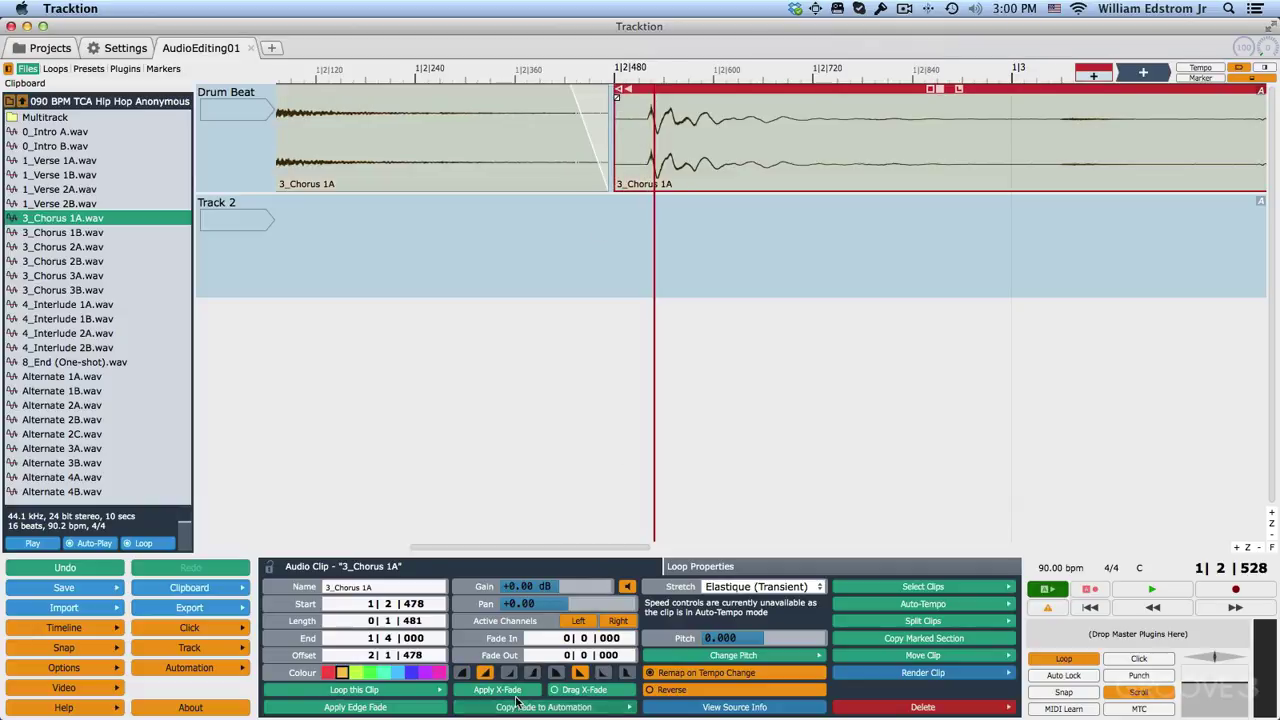
pyautogui.click(574, 696)
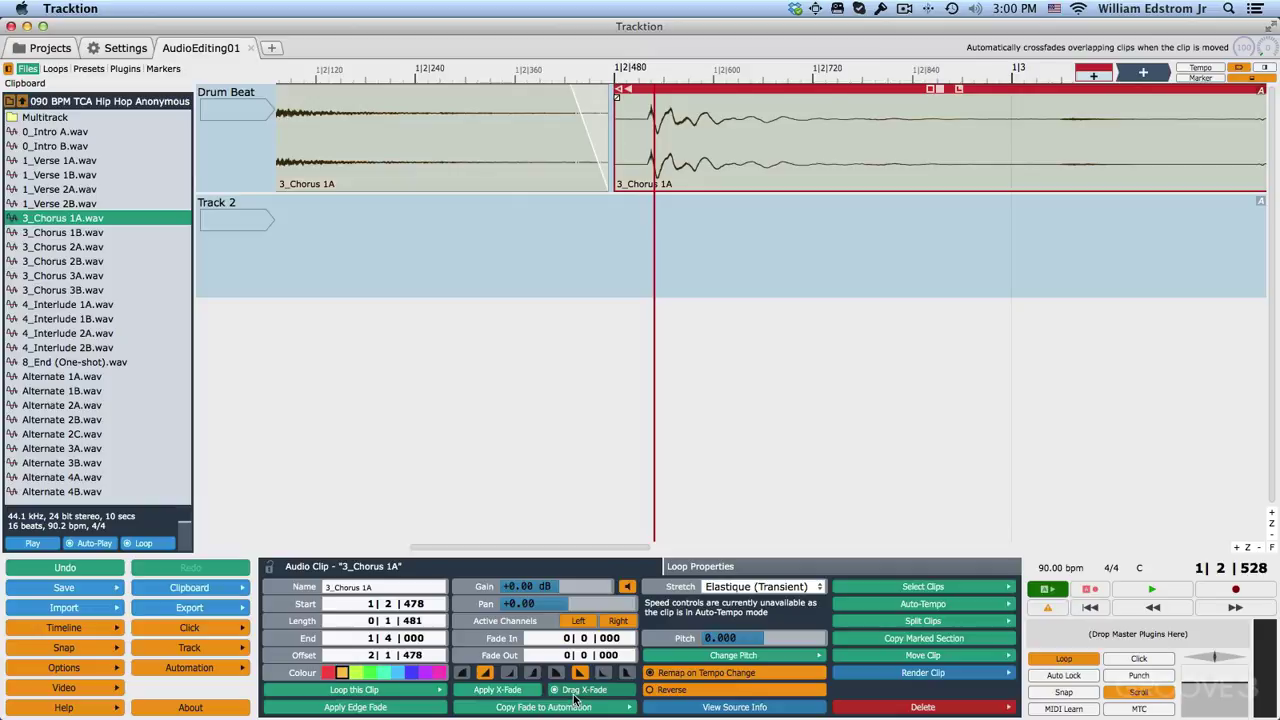
pyautogui.moveTo(618, 92); pyautogui.dragTo(573, 93)
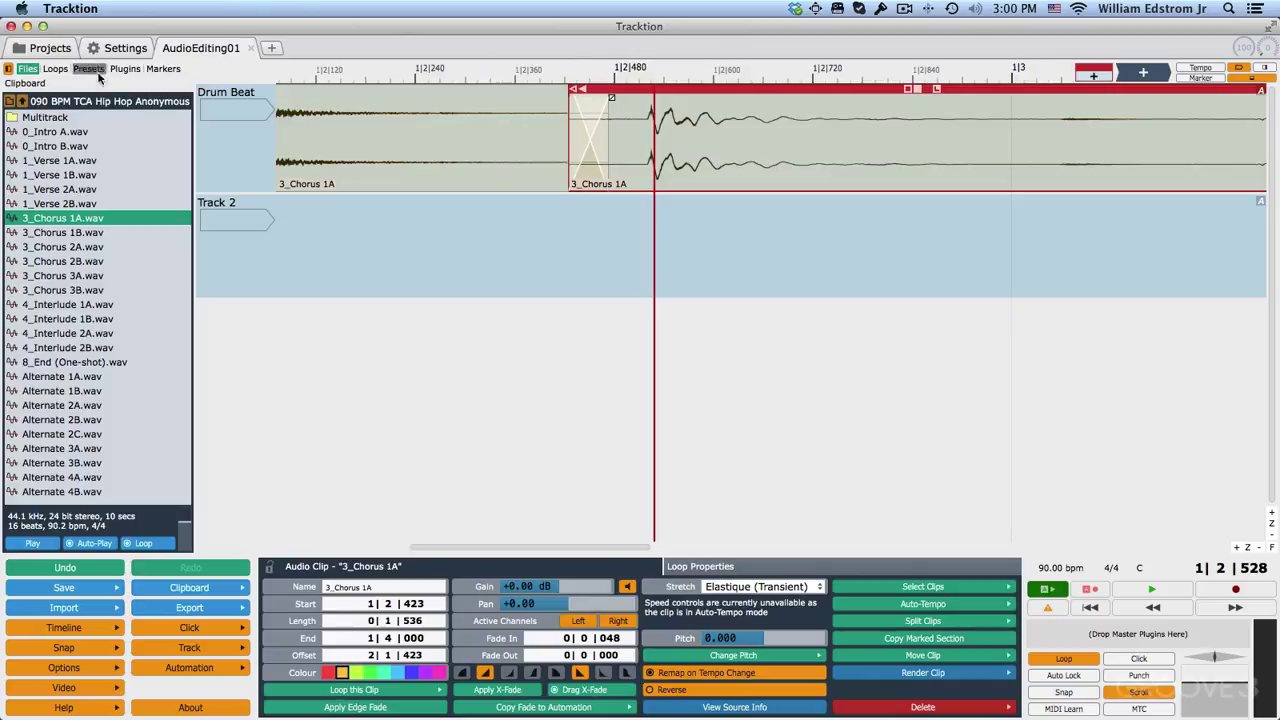
# Check the Default Drag X-Fade preference, and extend the same clip's start back to 1|2|319 with a crossfade applied over the overlap.
pyautogui.click(119, 47)
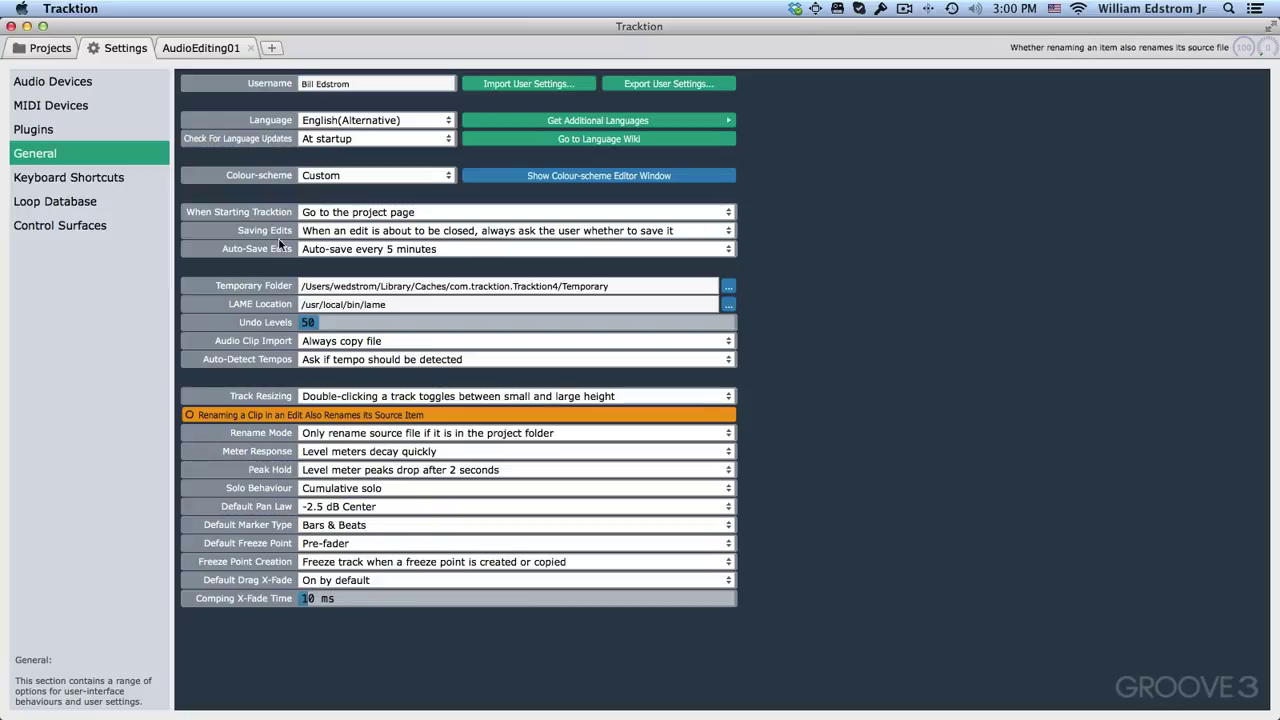
pyautogui.click(199, 50)
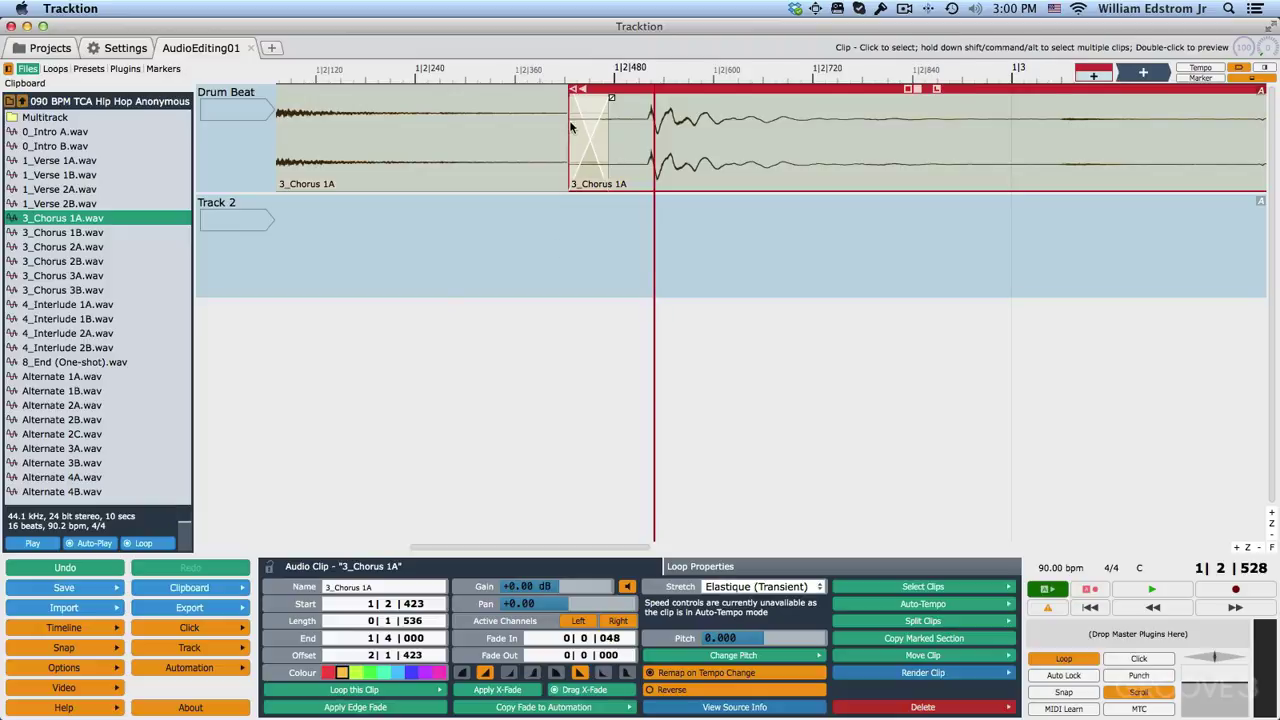
pyautogui.moveTo(587, 107); pyautogui.dragTo(490, 97)
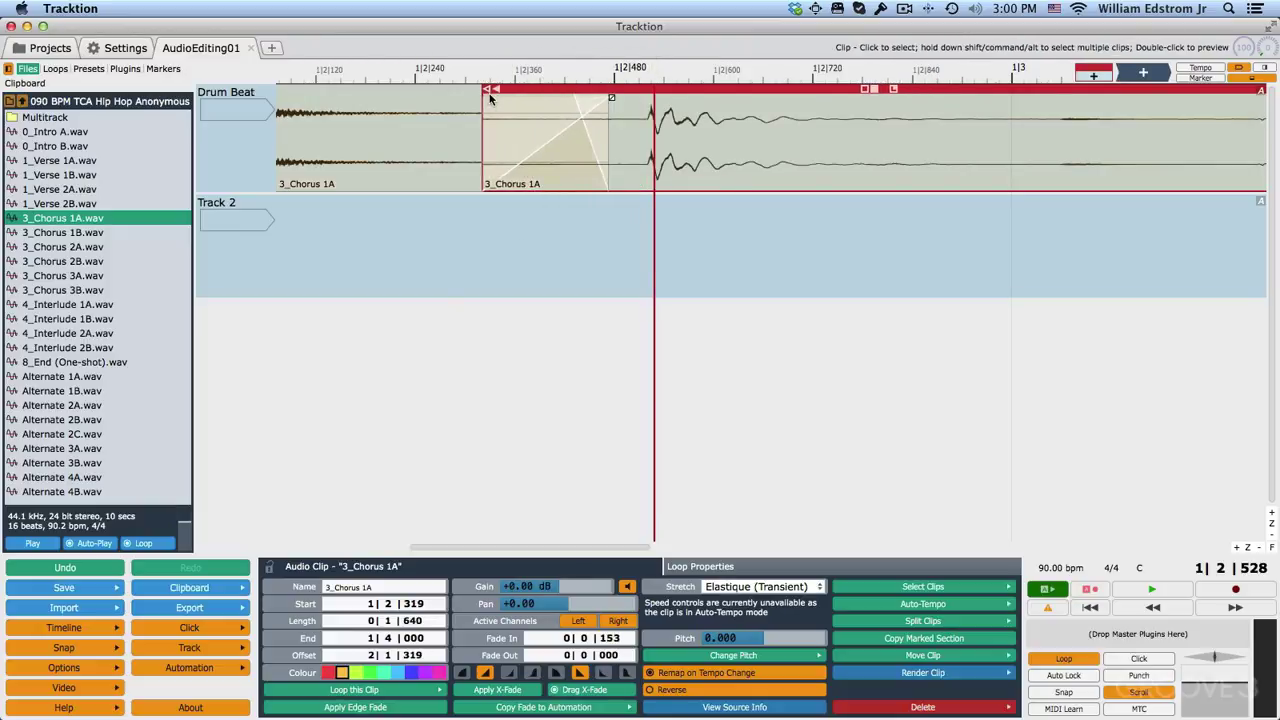
pyautogui.press('x')
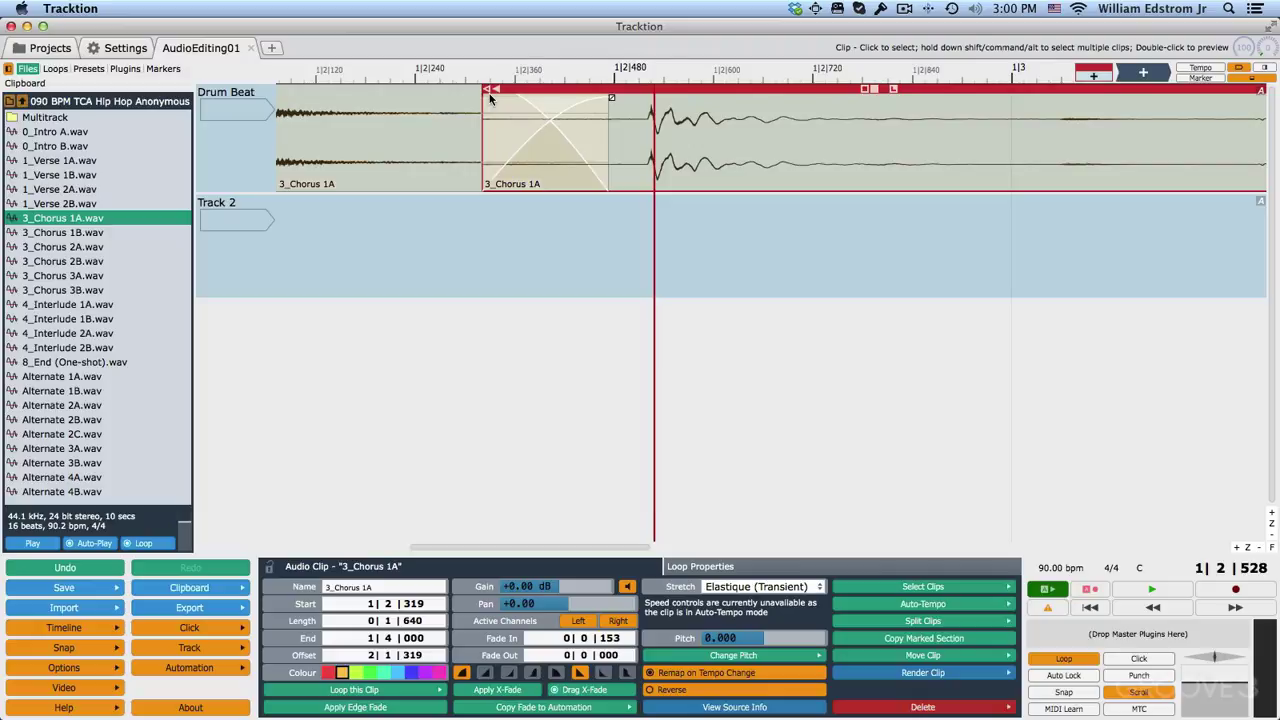